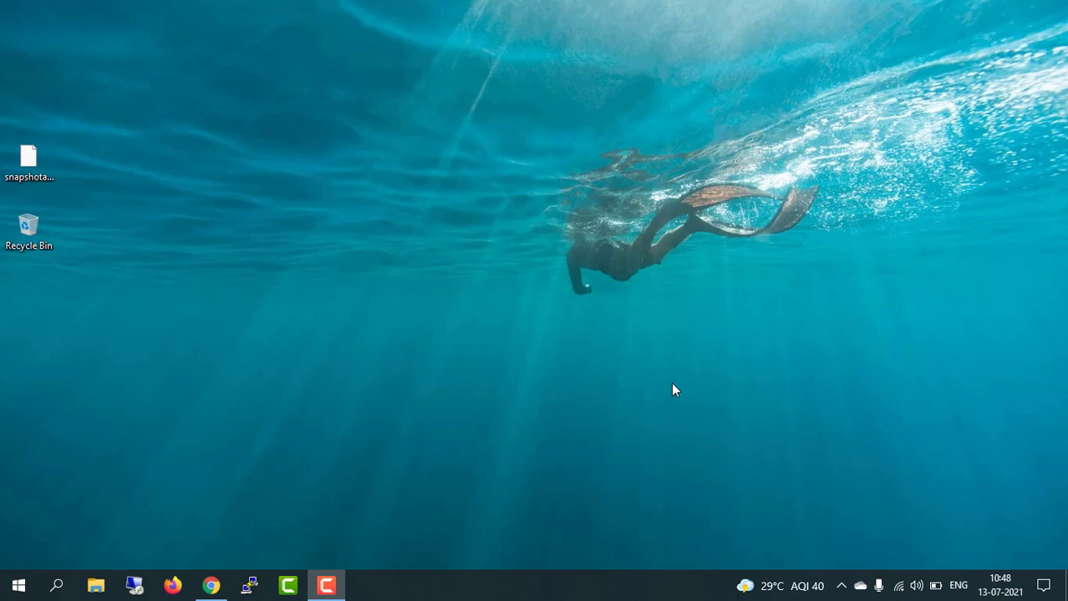
- Switch to Chrome and copy the running EC2 instance's IPv4 public IP from its description
click(212, 586)
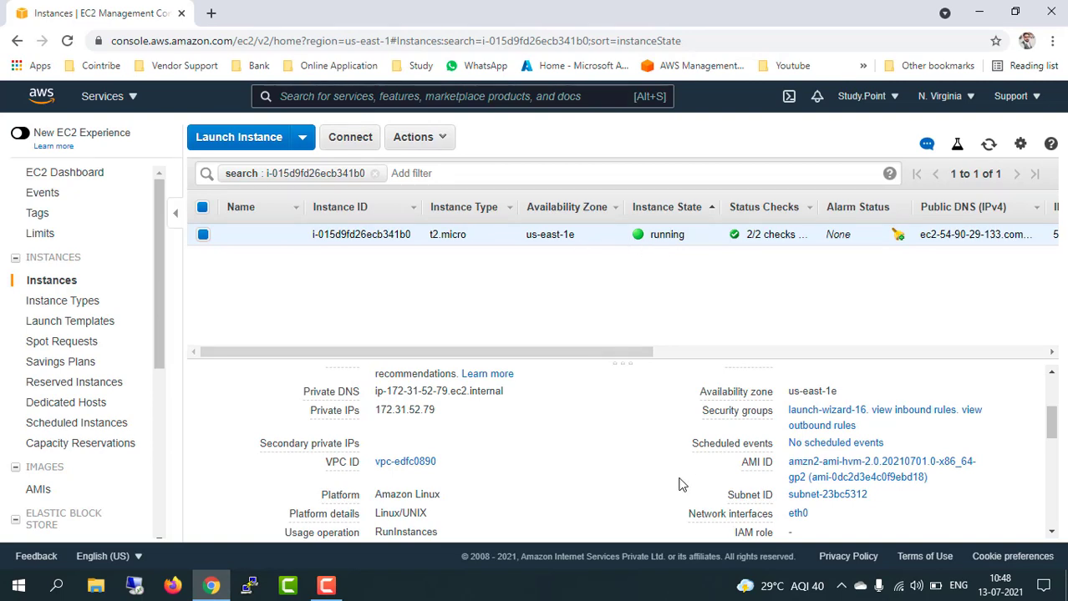
scroll(681, 485, up, 3)
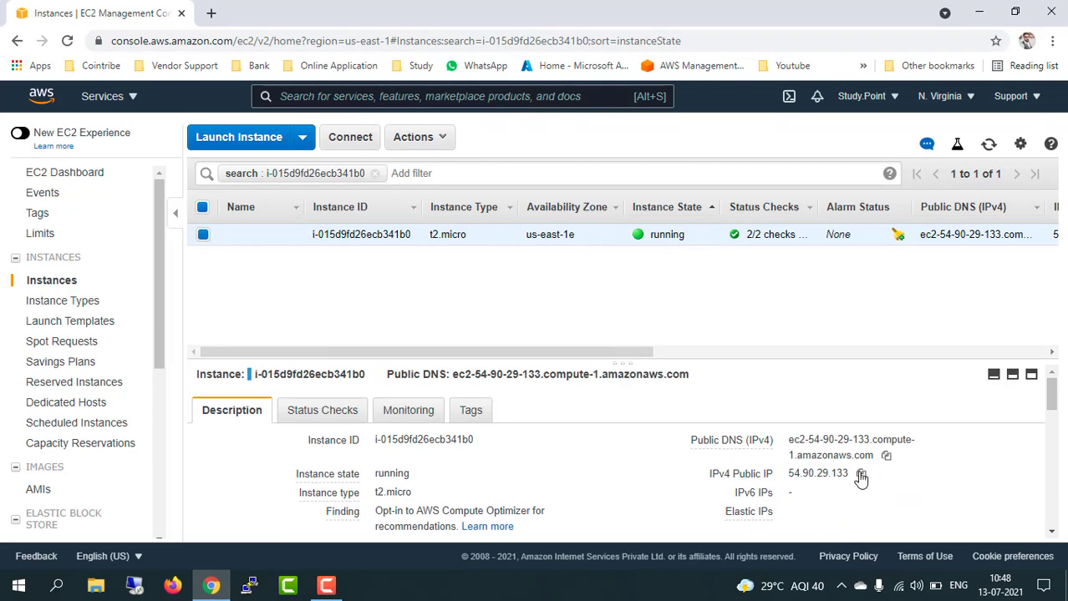
click(861, 473)
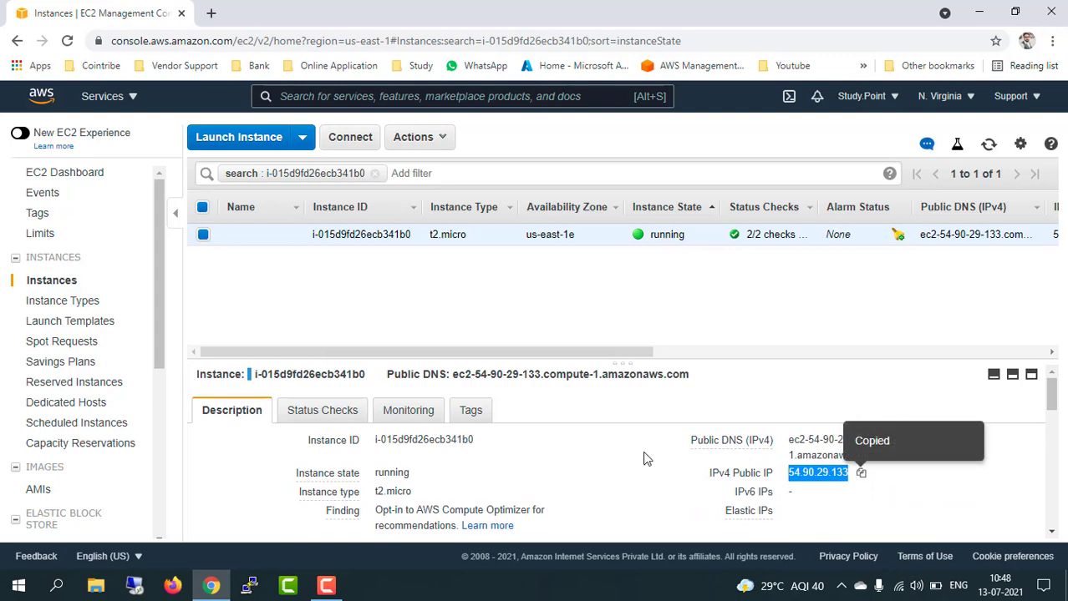
- Open PuTTYgen and import the existing private key file from the Desktop, showing all file types
click(57, 586)
text(put)
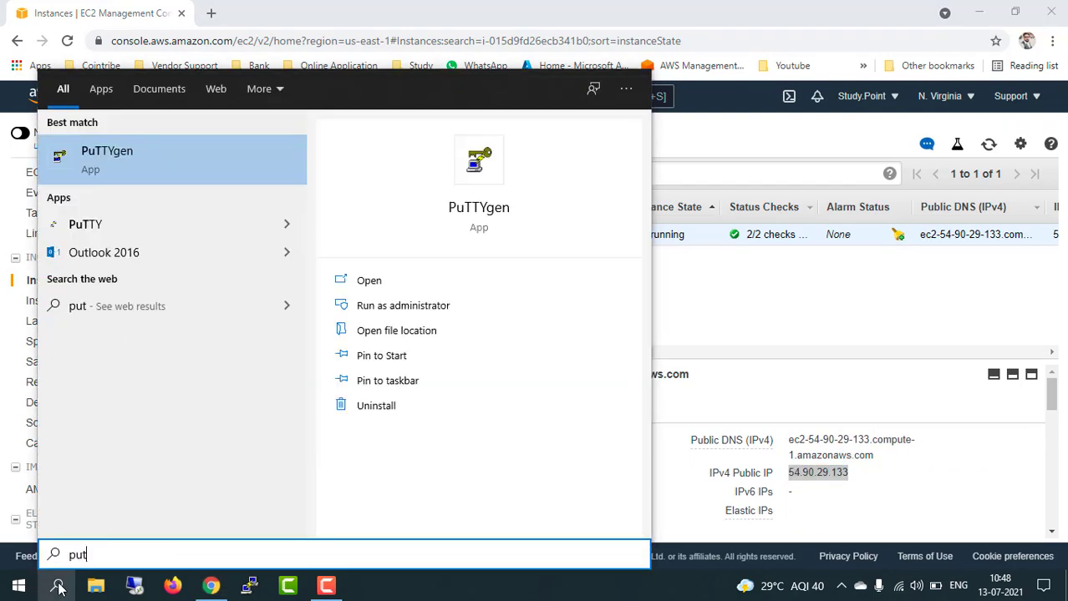
click(123, 153)
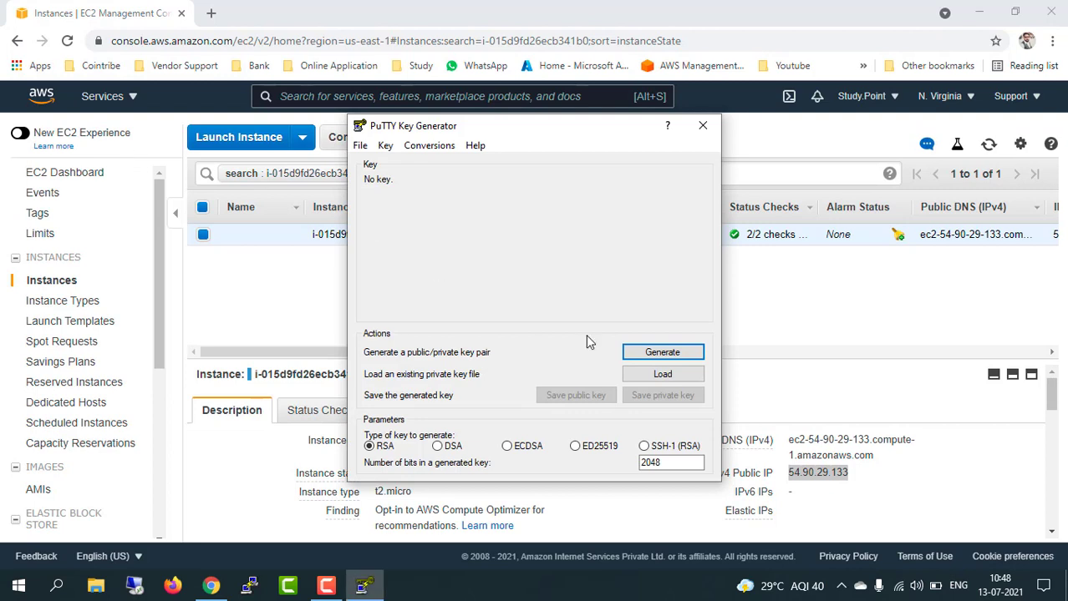
click(633, 380)
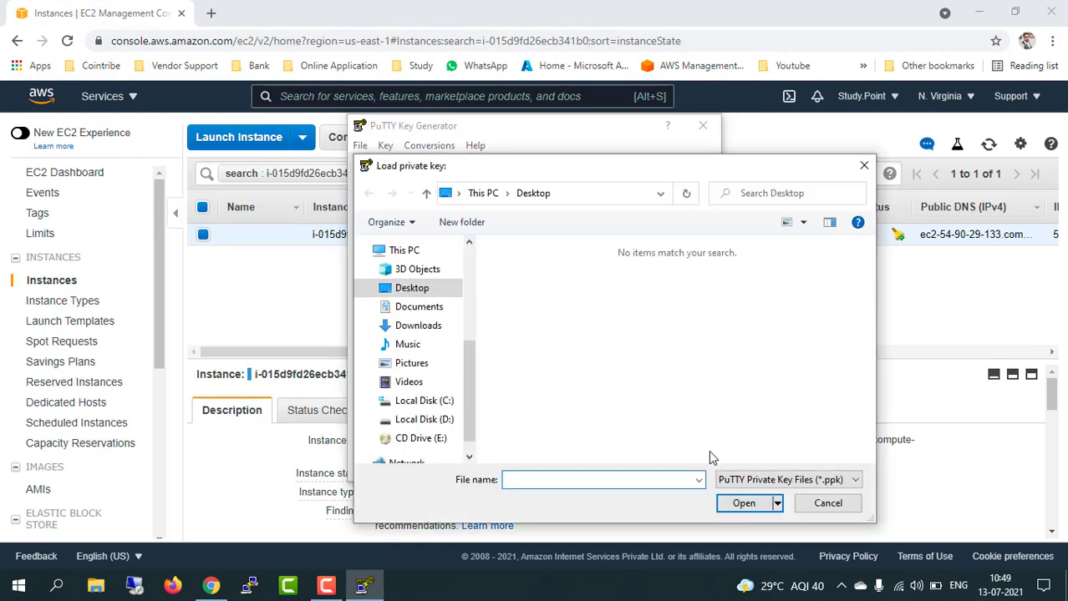
click(735, 482)
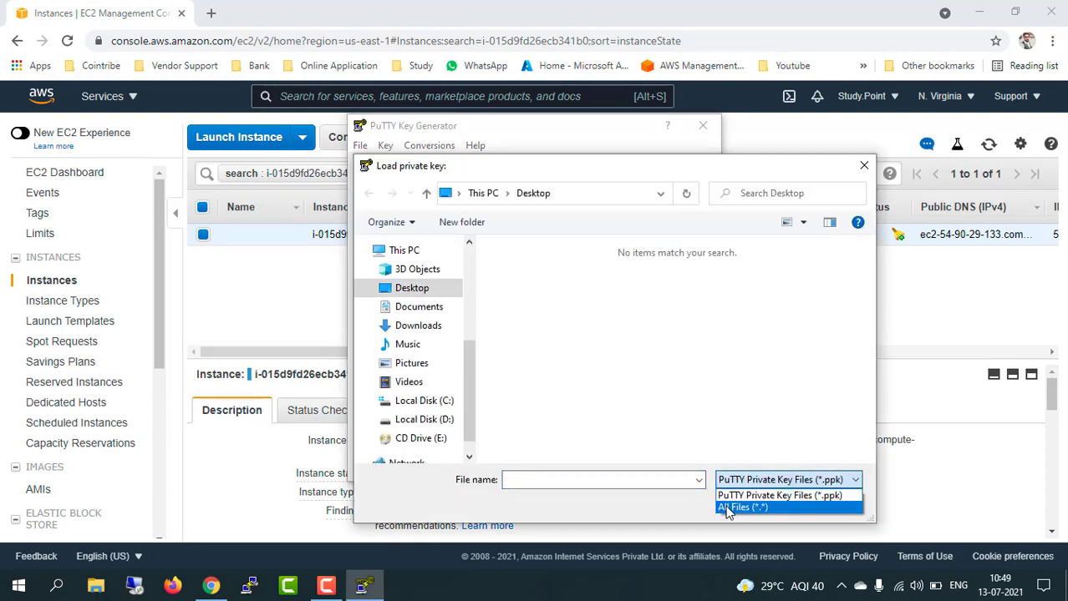
click(729, 505)
double_click(528, 289)
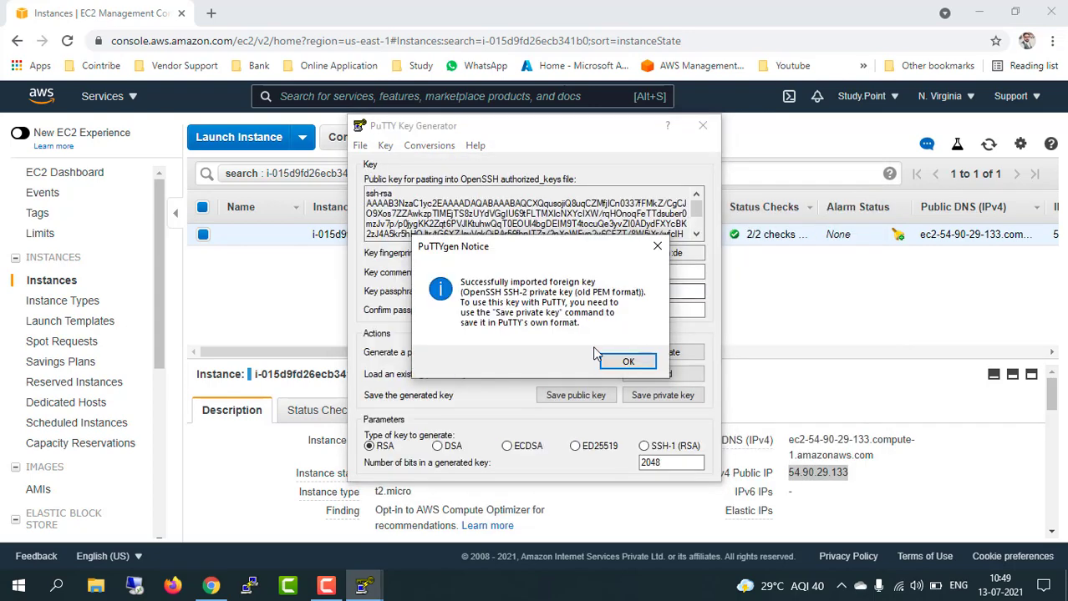
click(629, 364)
- Save the private key without a passphrase to the Desktop as AMIPRIAVTE and close PuTTYgen
click(661, 395)
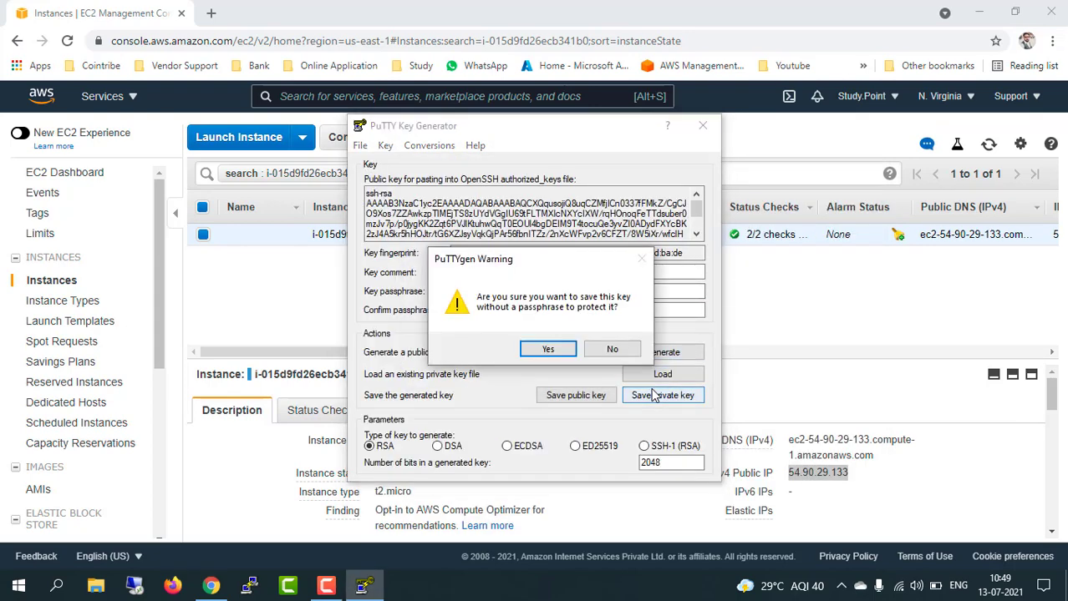
click(548, 350)
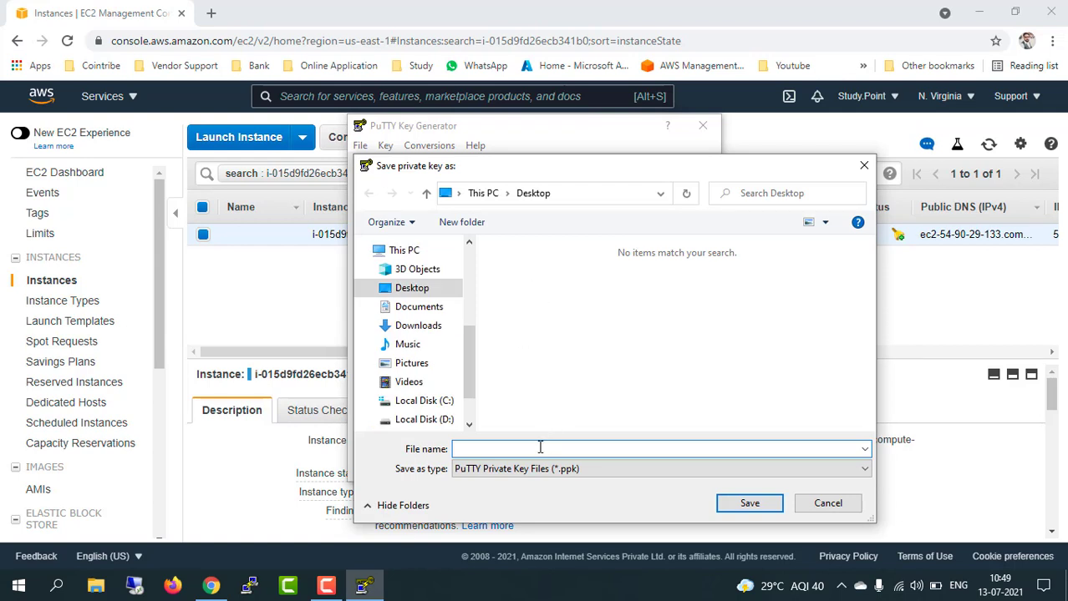
text(AMIPRIAVTE)
click(754, 509)
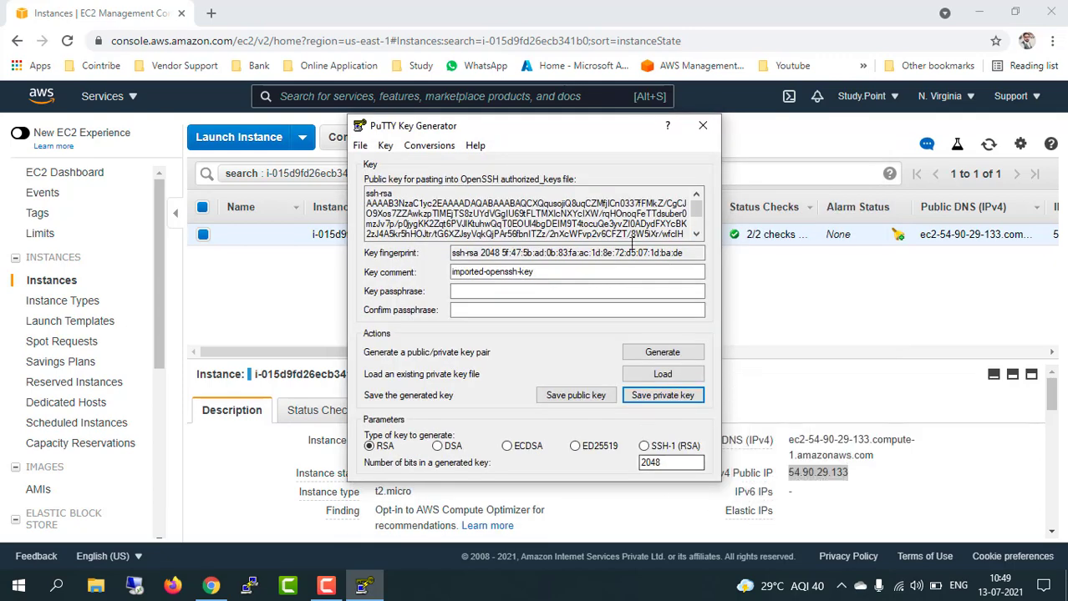
click(703, 125)
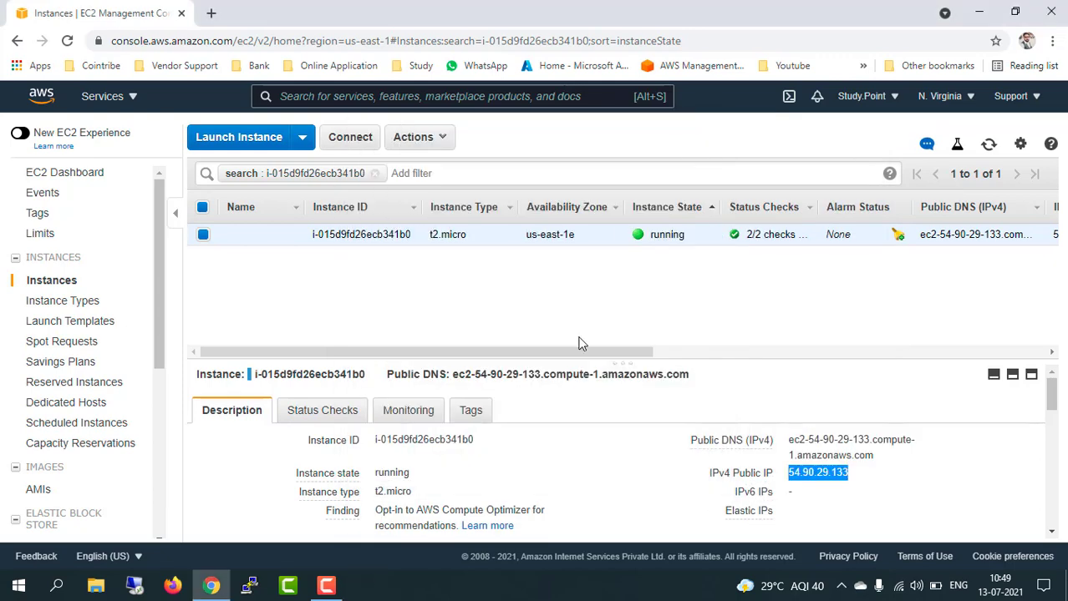
- Open PuTTY, set the host to 54.90.29.133 and choose the AMIPRIAVTE private key file for SSH authentication
click(249, 585)
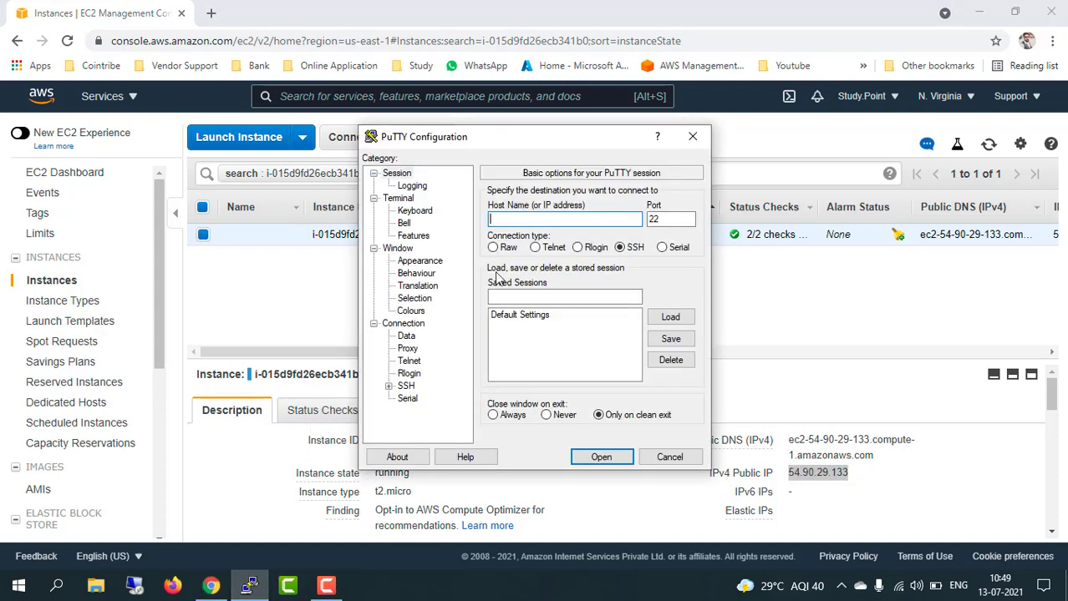
key(ctrl+v)
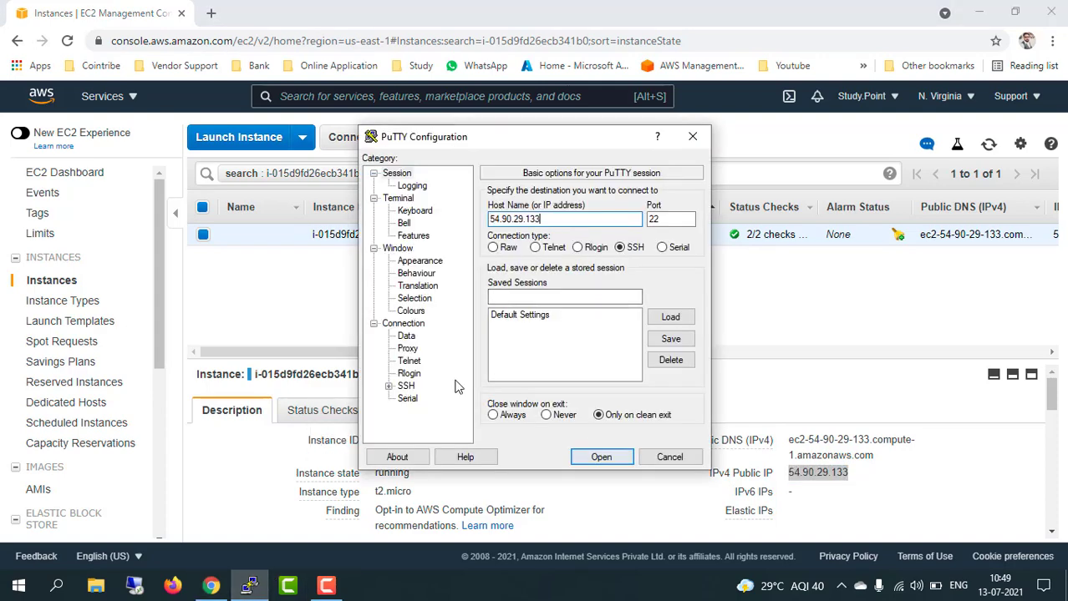
click(404, 388)
click(389, 386)
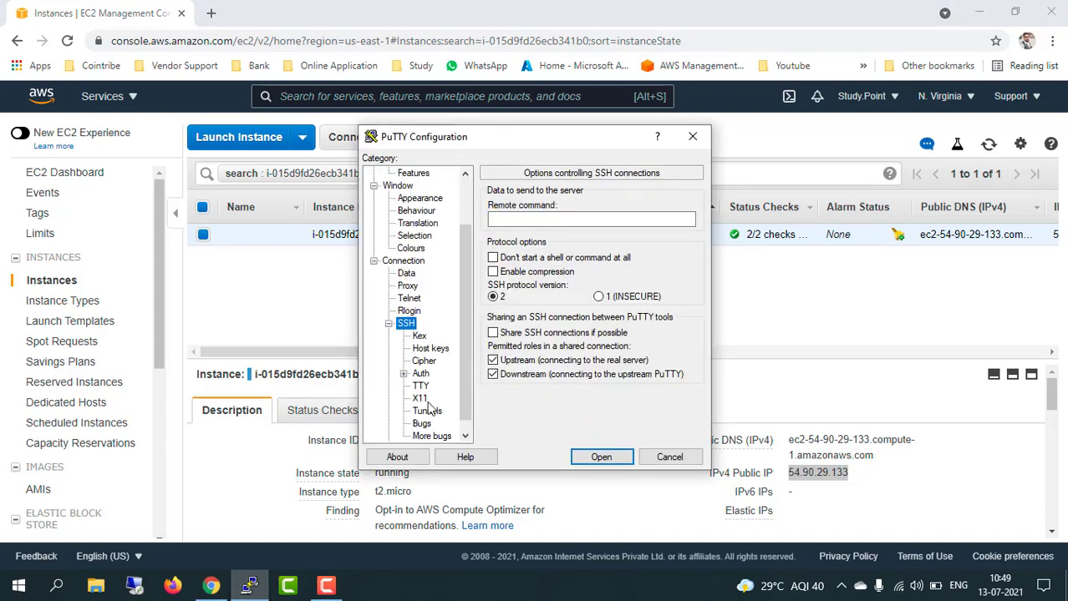
click(420, 373)
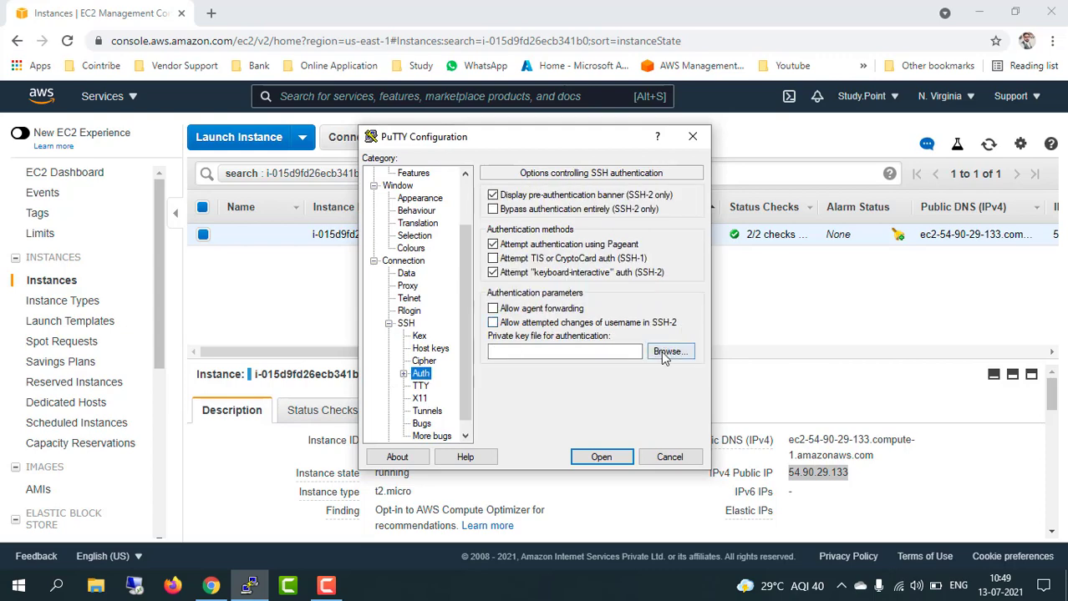
click(668, 351)
double_click(558, 275)
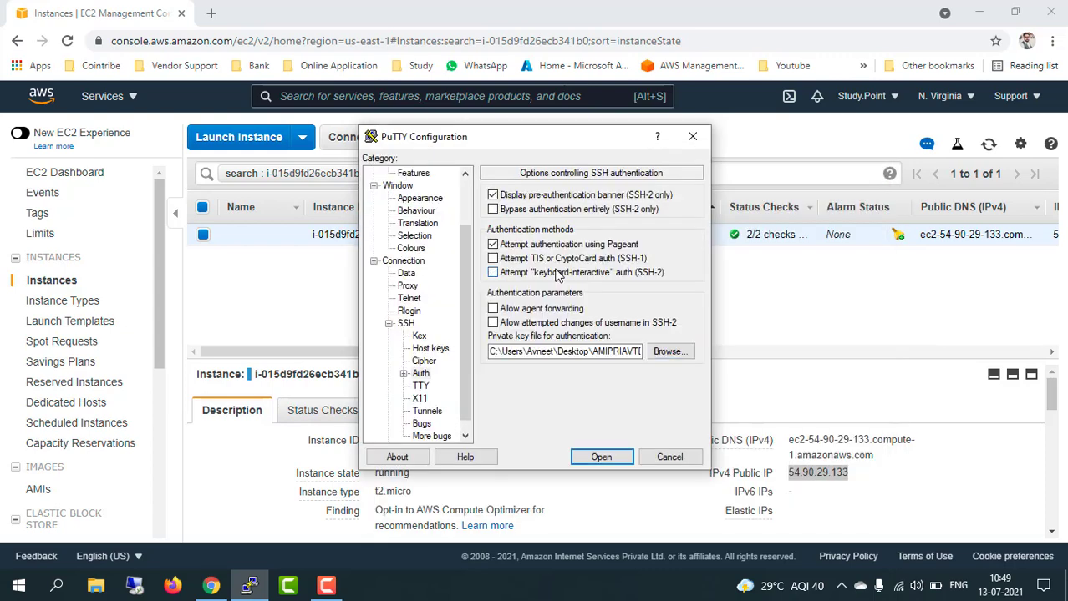
- Open the SSH connection, accept and cache the server's host key, and maximize the terminal window
click(609, 461)
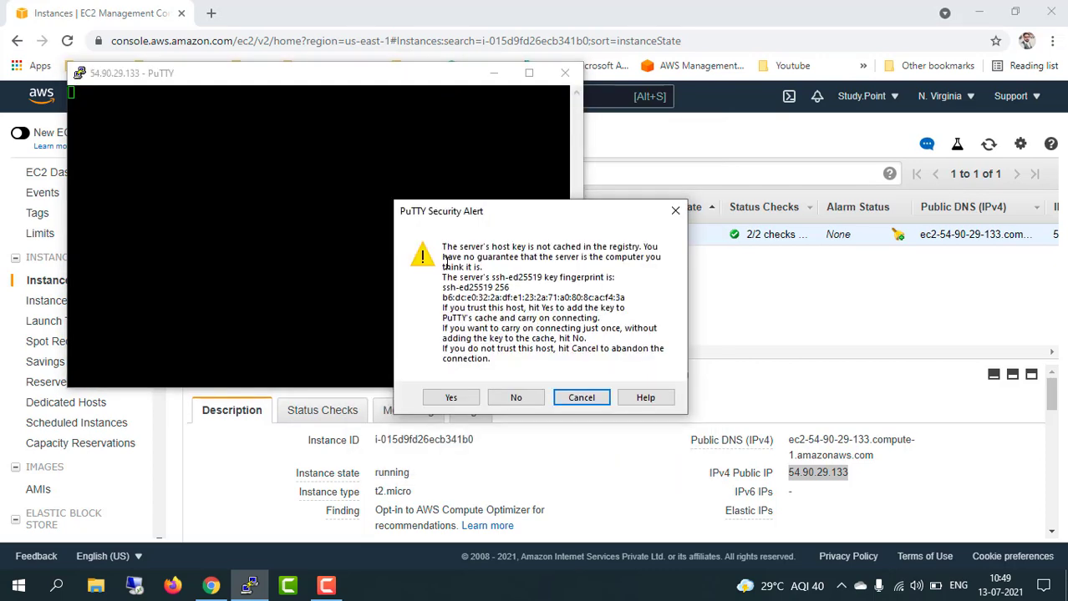
click(451, 398)
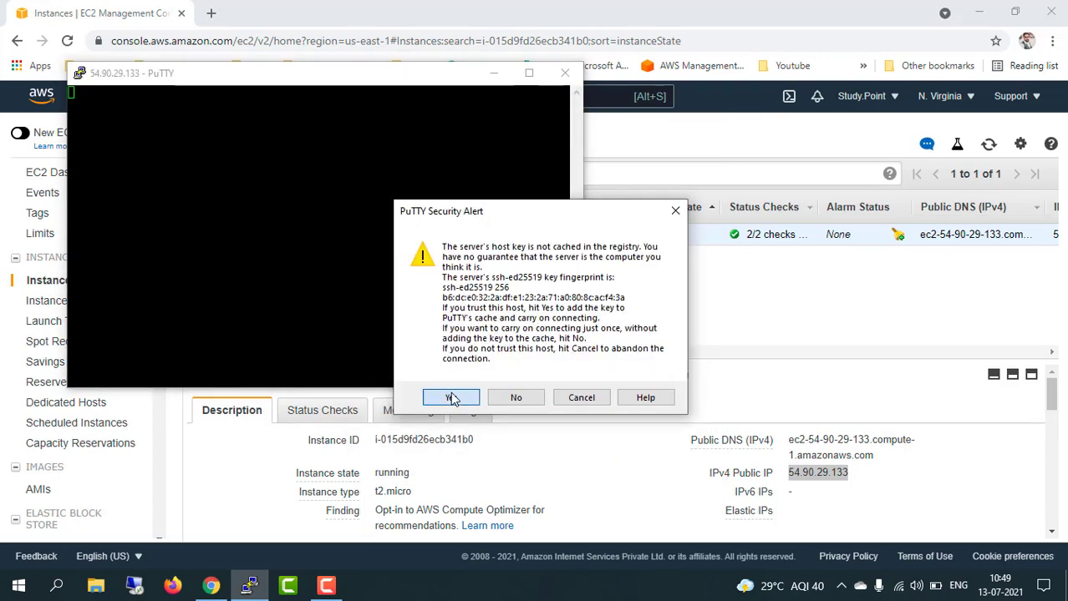
click(529, 72)
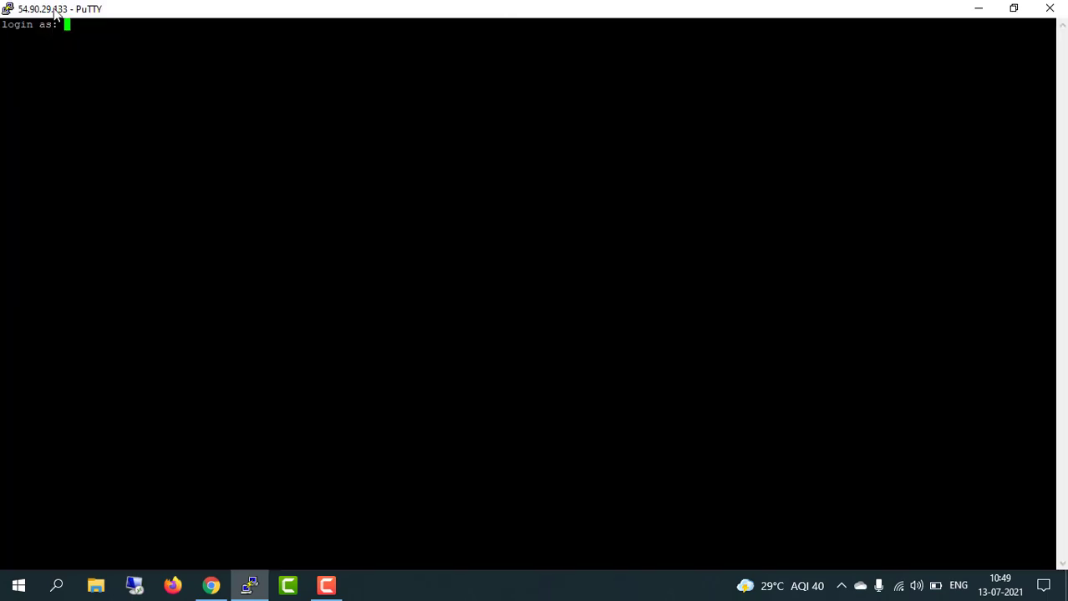
- Change the terminal font to Courier New Bold, size 20, and apply the session settings
click(8, 8)
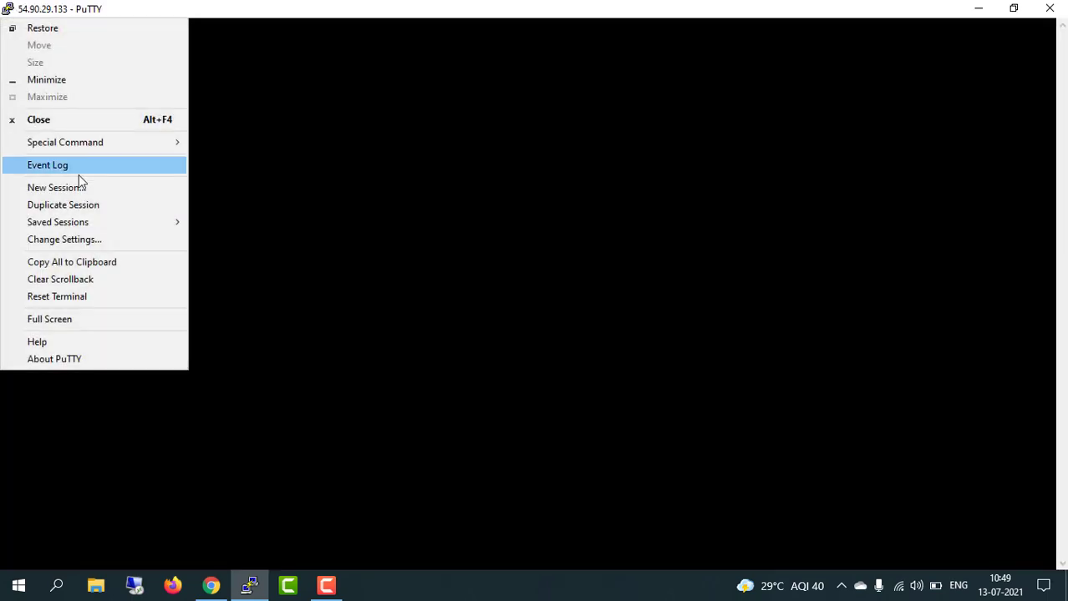
click(96, 239)
click(427, 261)
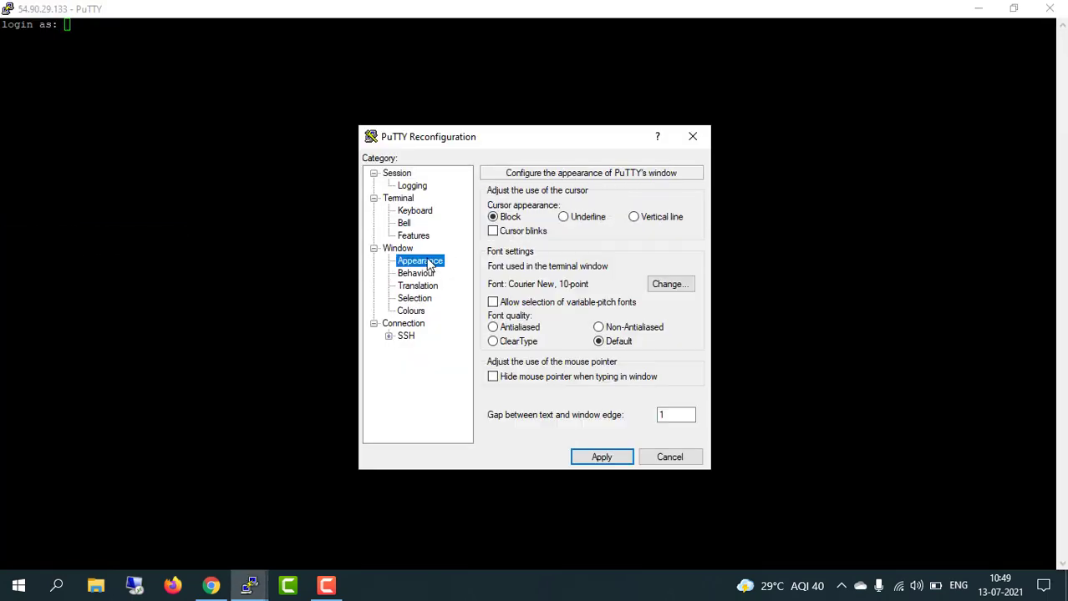
click(663, 289)
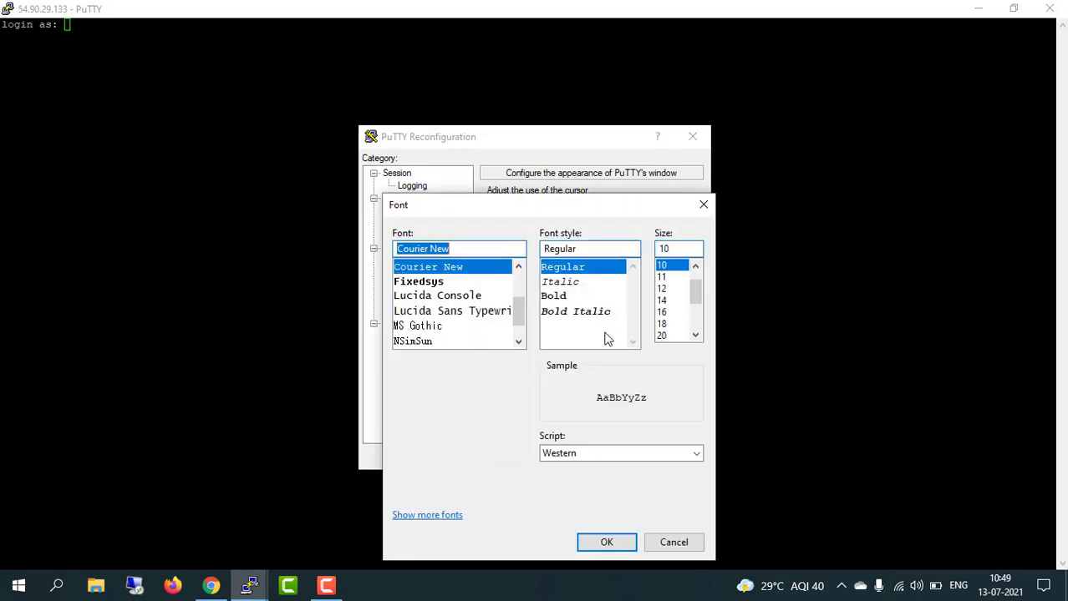
click(567, 304)
click(671, 335)
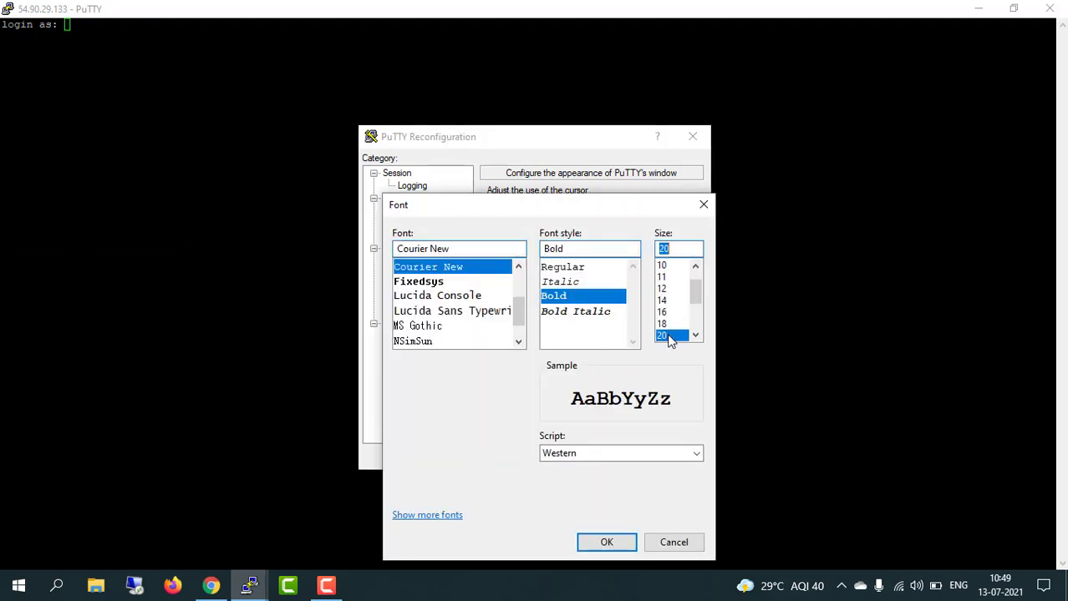
click(606, 542)
click(628, 462)
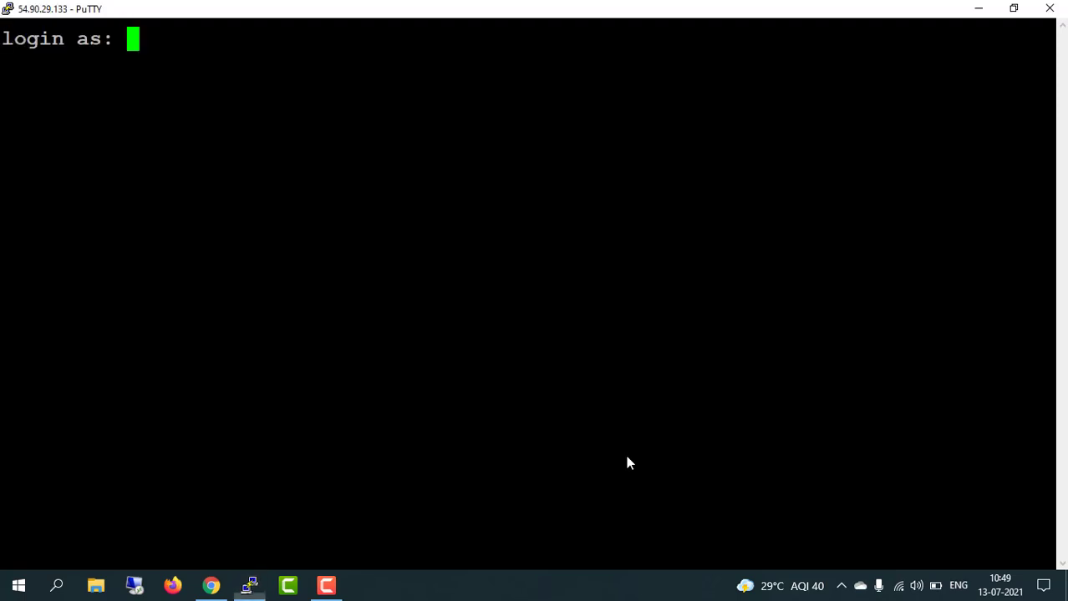
- Log in to the instance as ec2-user
text(ec2)
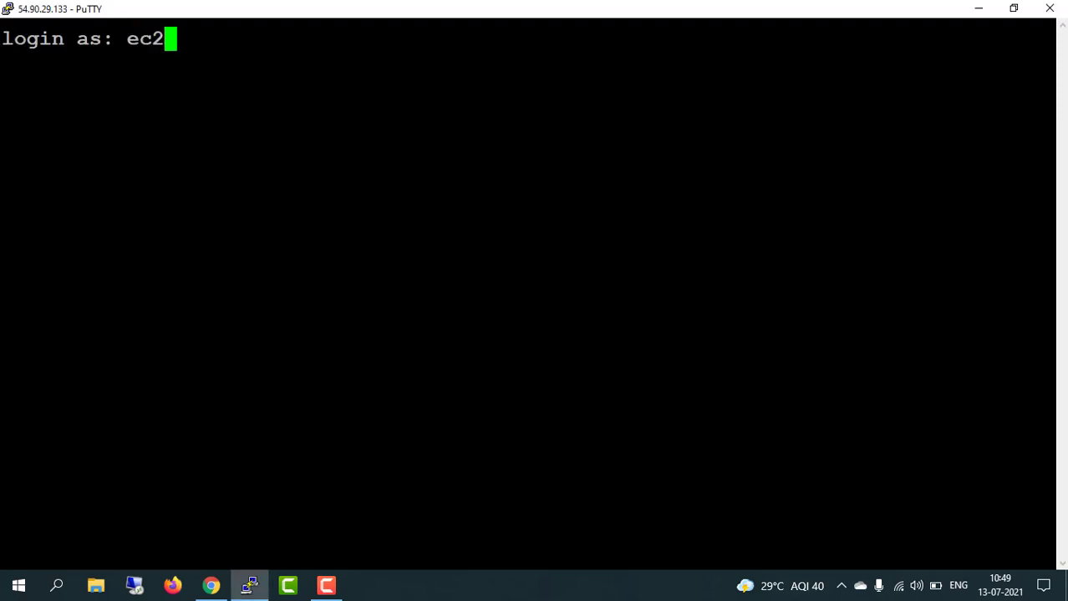
text(-user)
key(Return)
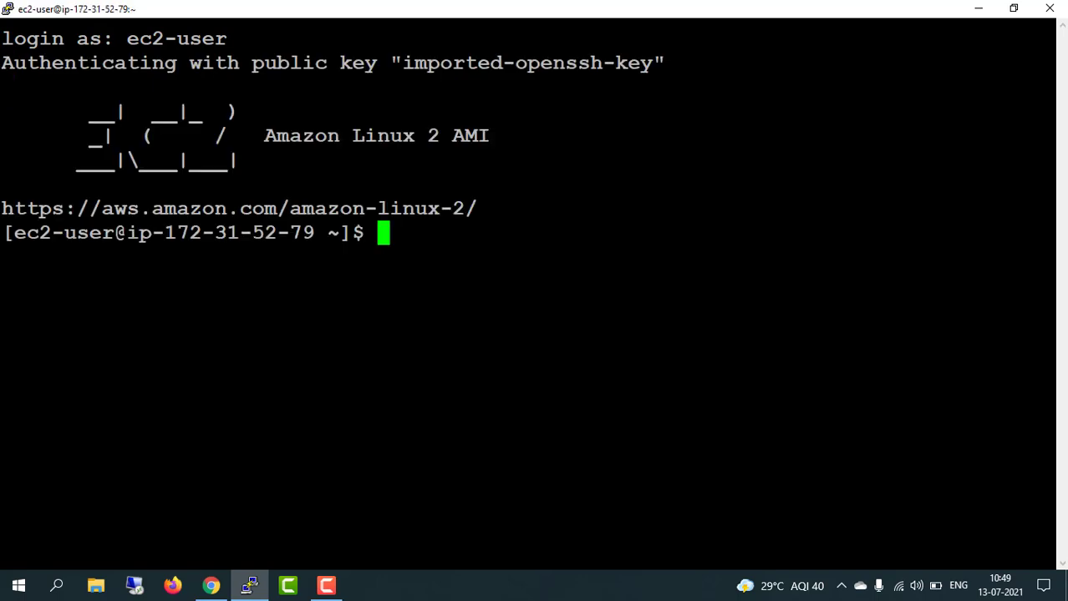
- Switch to the root user with sudo su - and clear the terminal
text(sudo )
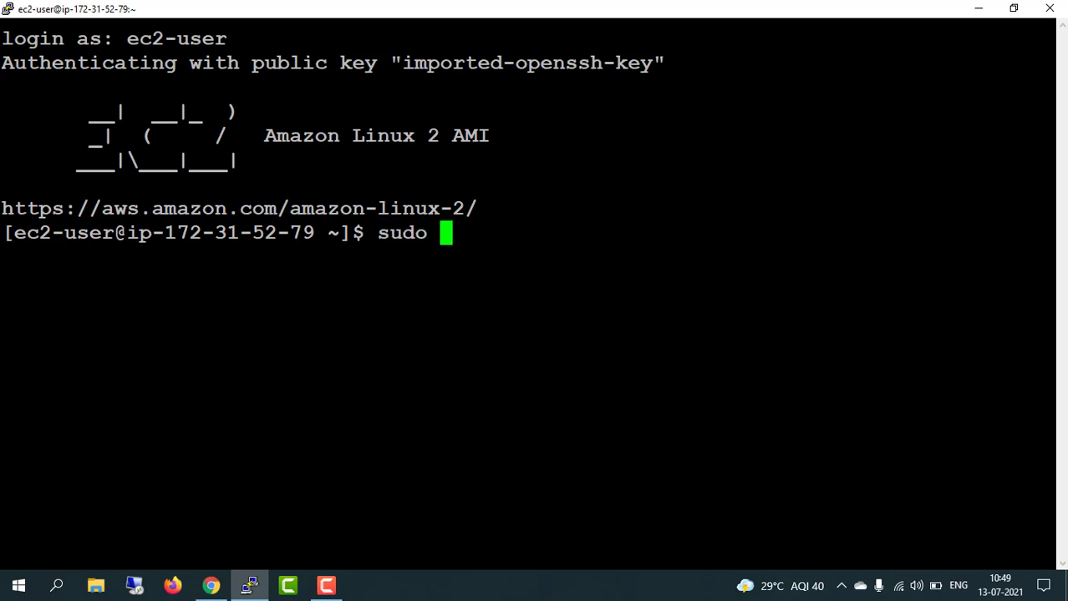
text(su -)
key(Return)
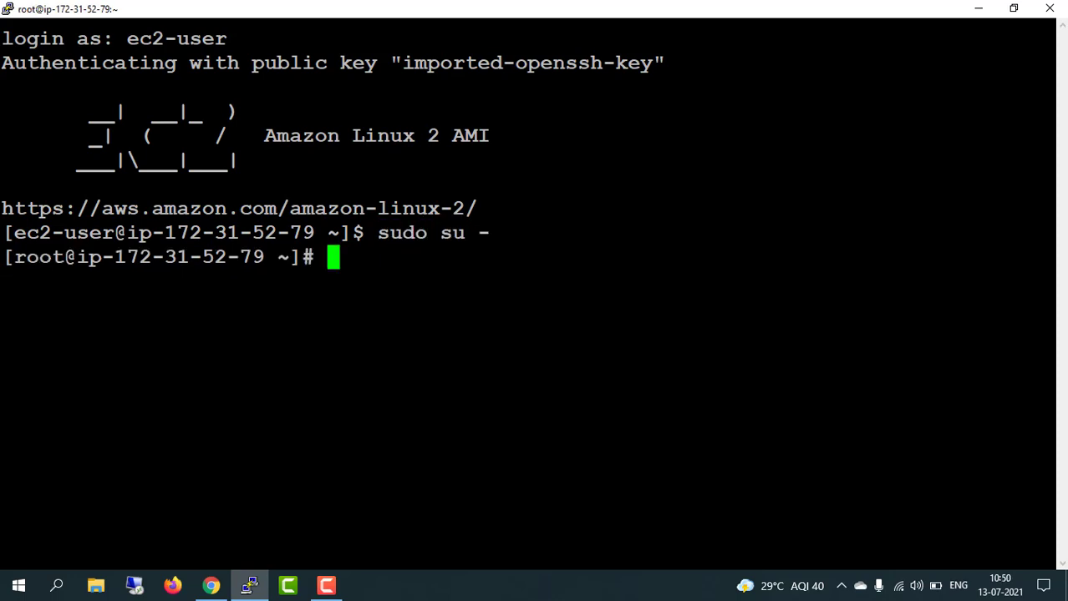
text(clear)
key(Return)
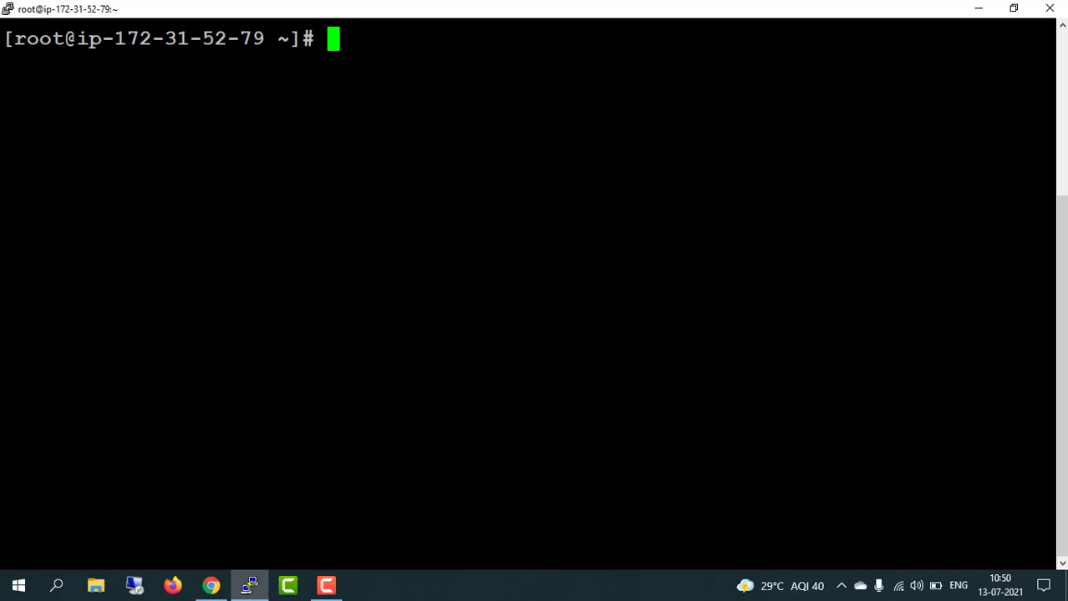
- Print the working directory and create a directory named demo in it
text(pwd)
key(Return)
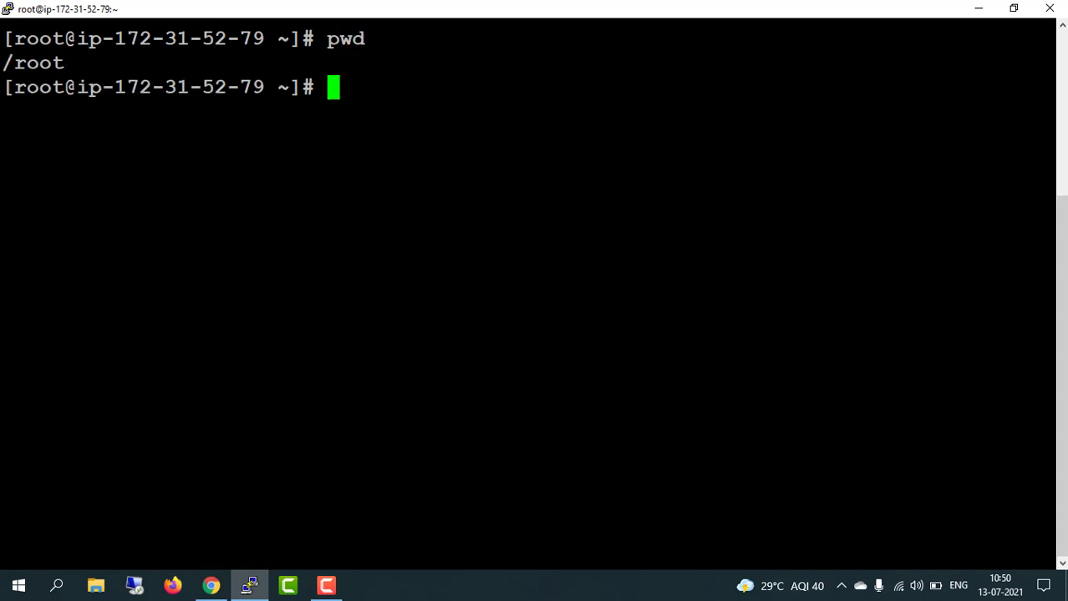
text(mkdir)
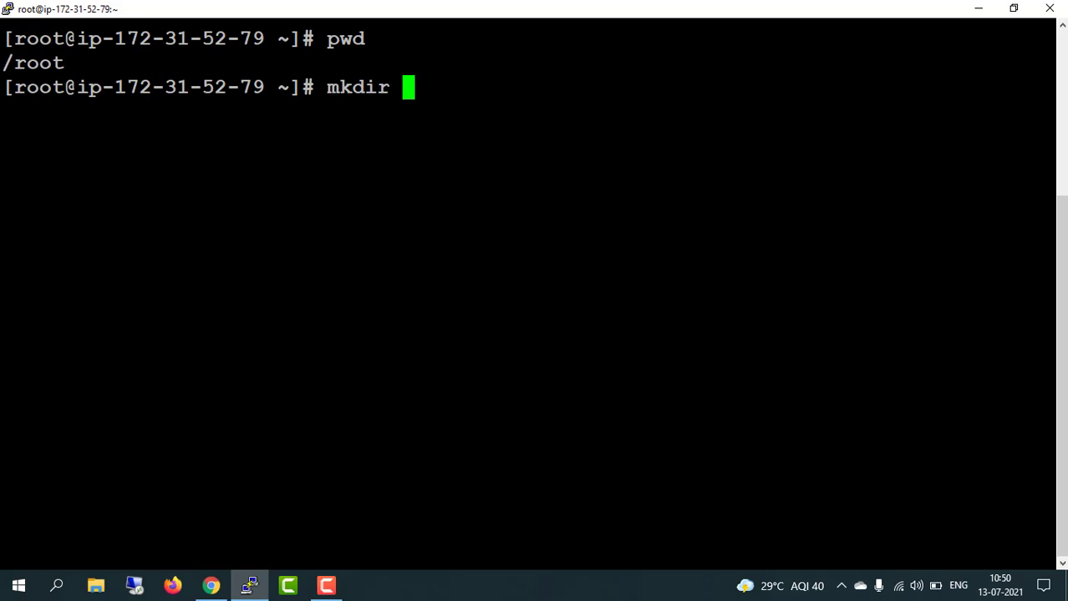
text(demo)
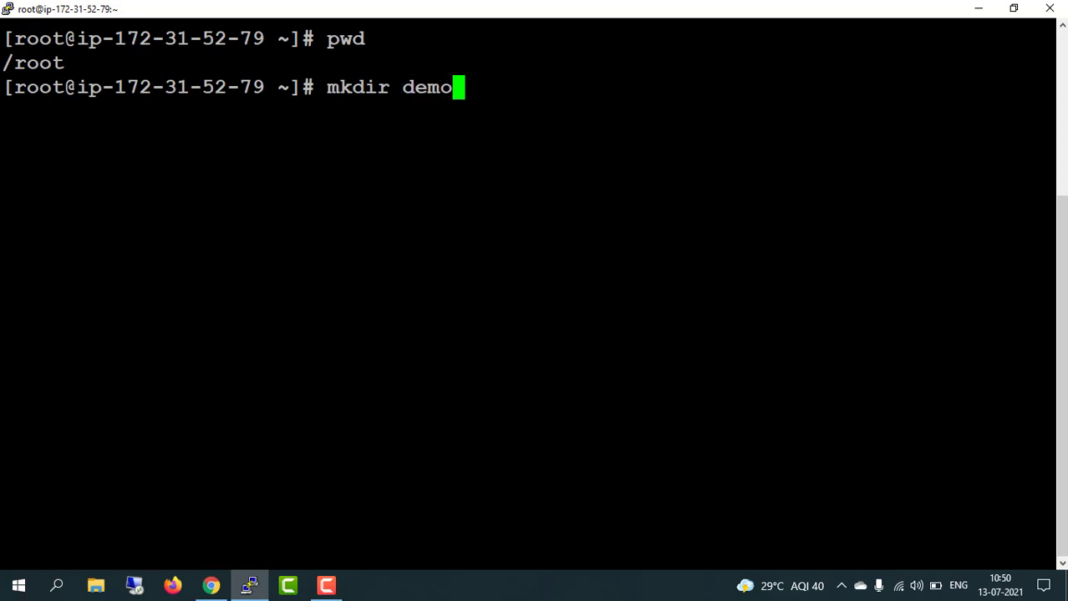
key(Return)
- Create a directory named imagefromsnapshot in root's home directory
text(mkdir)
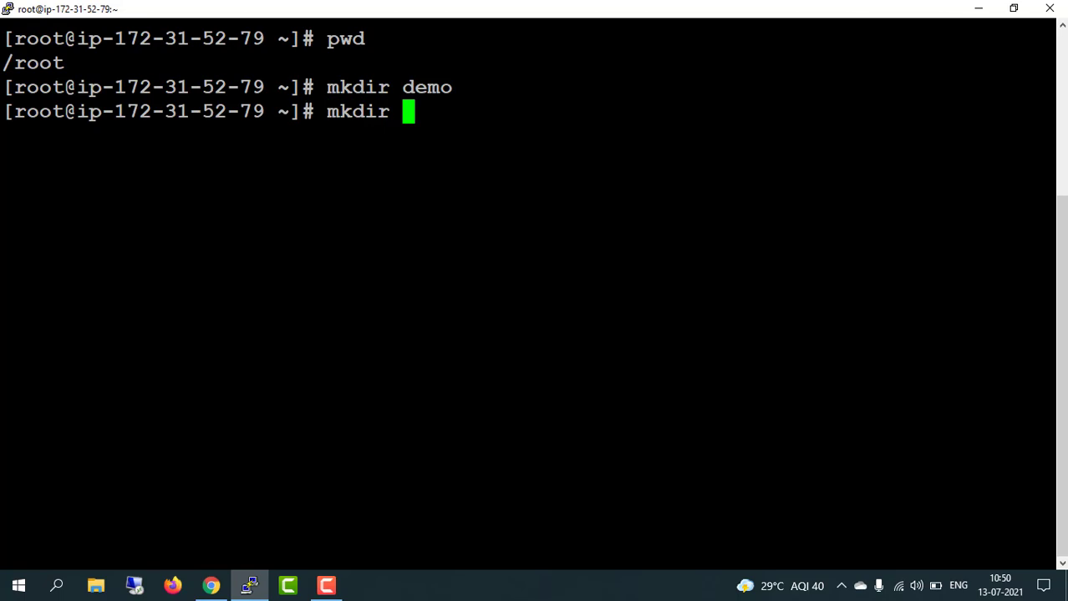
text( s)
key(BackSpace)
text(imagefromsna)
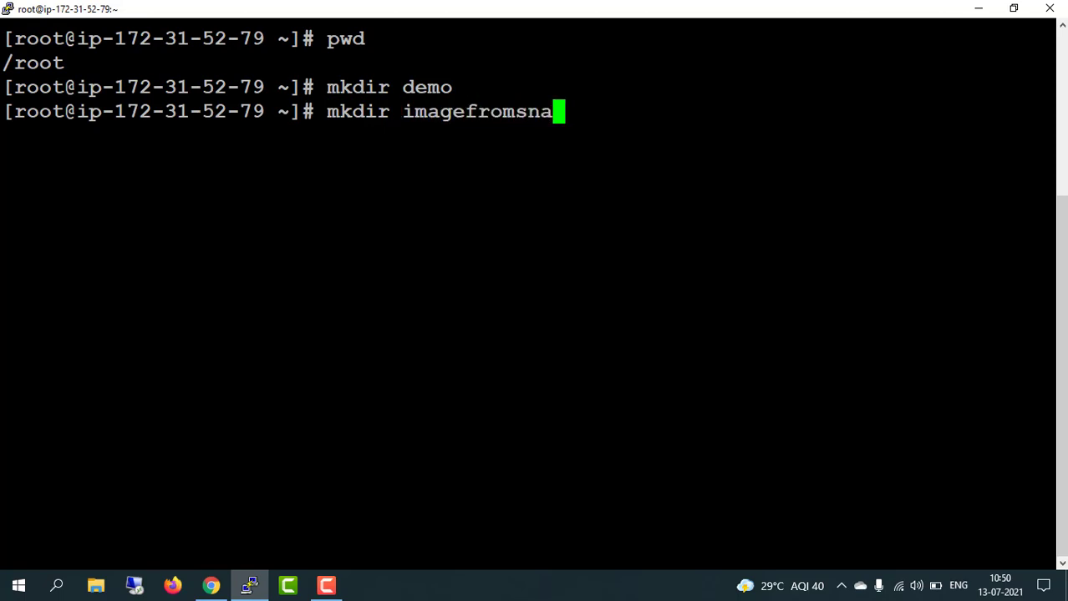
text(pshot)
key(Return)
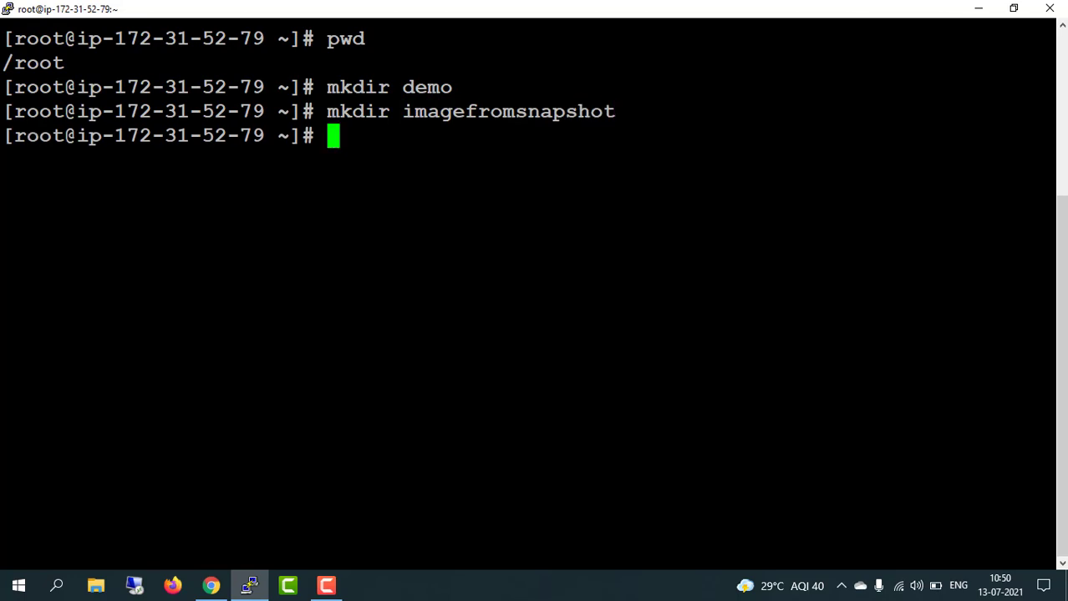
- Create five directories with one mkdir command: study, point, by, mr and the presenter's surname
text(md)
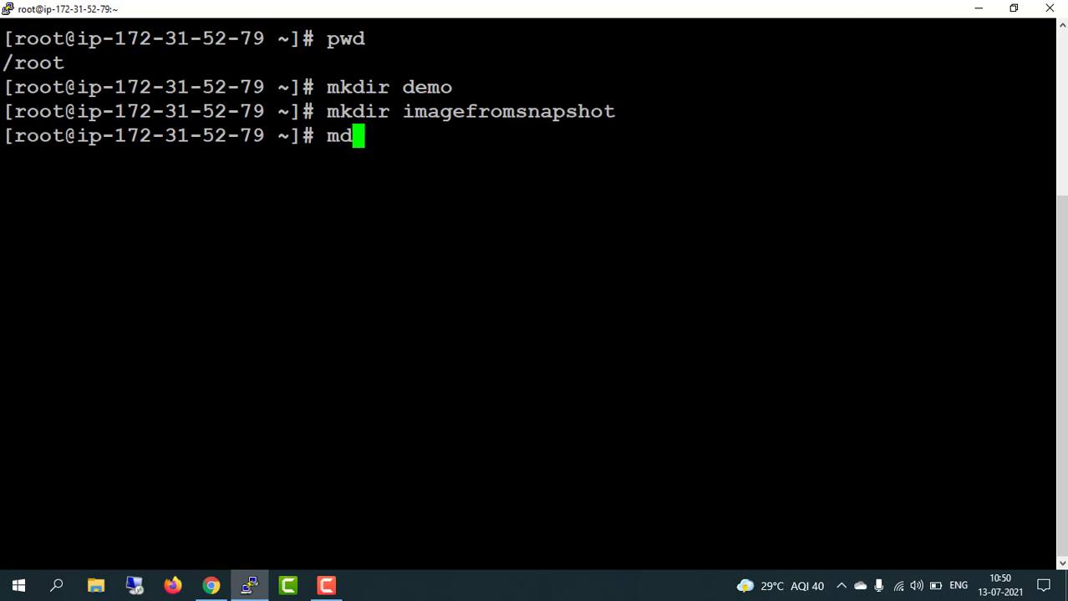
key(BackSpace)
text(kdir )
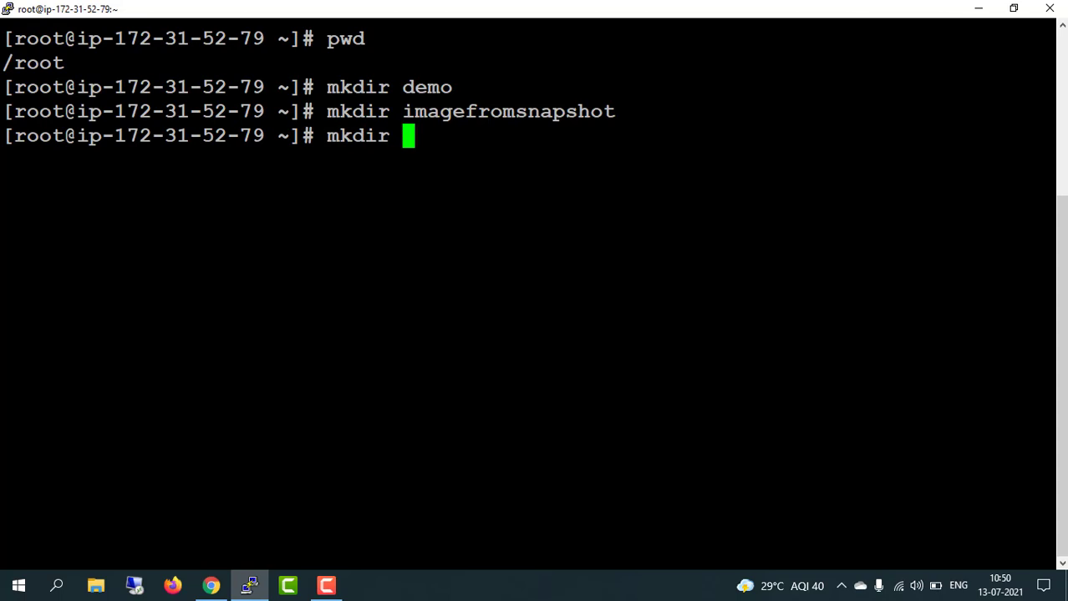
text(study)
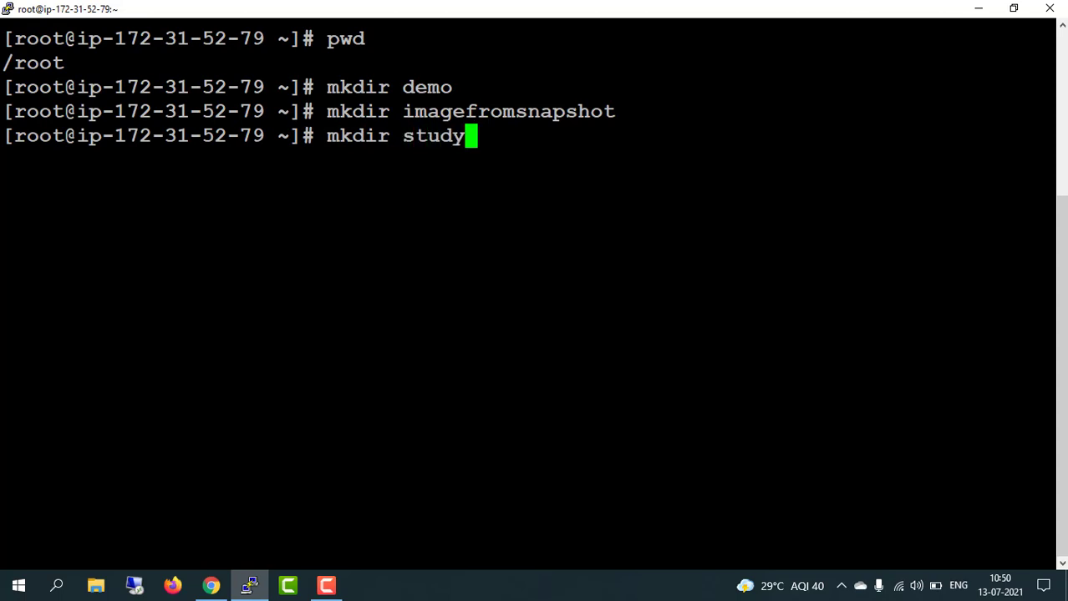
text( point b)
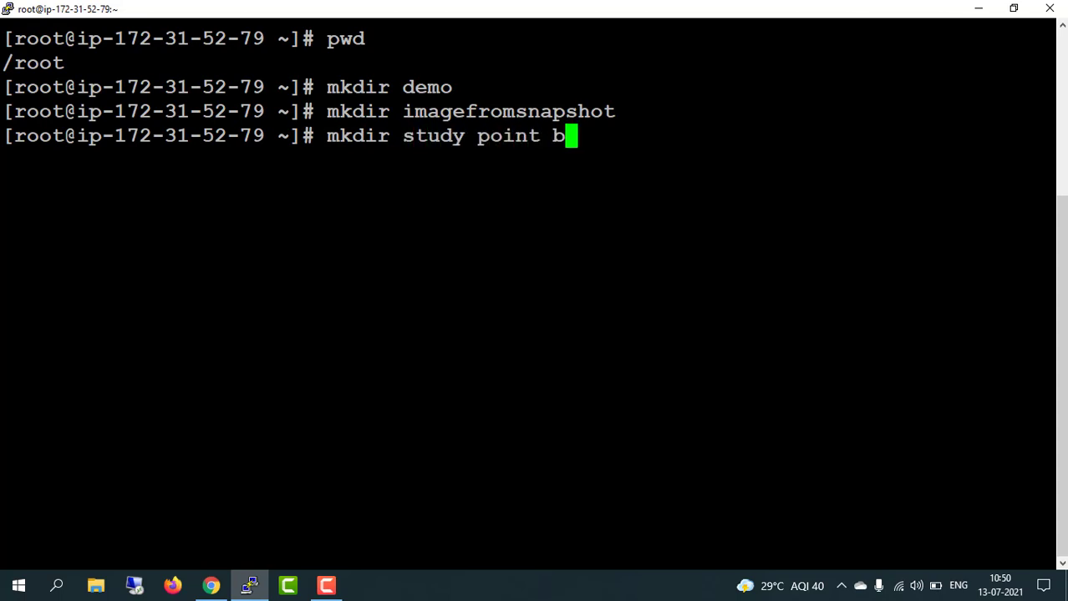
text(y mr singh)
key(Return)
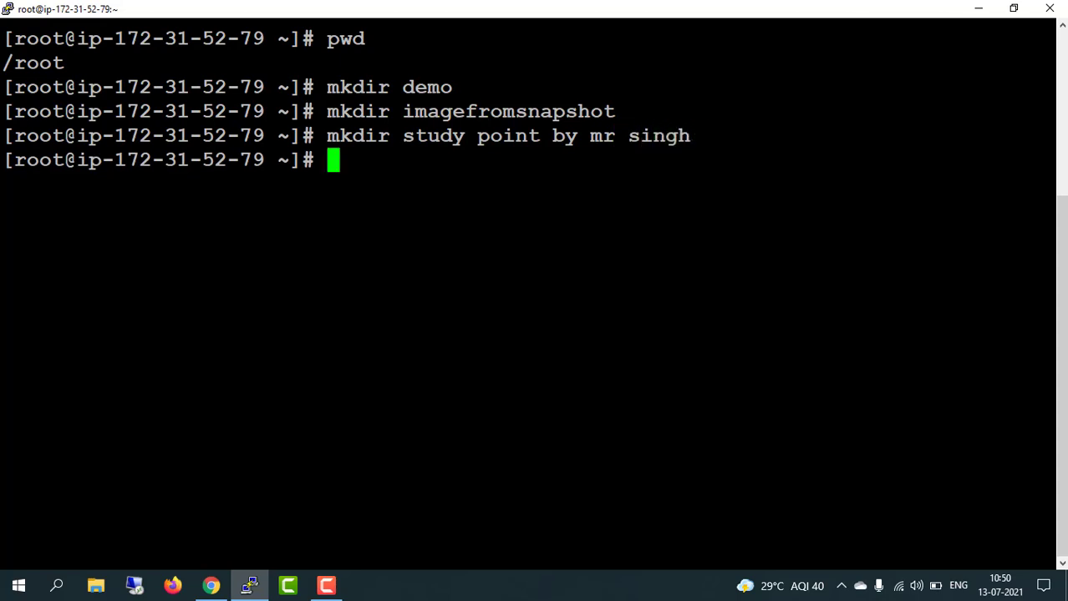
- Create the empty files file1, file2, file3 and file4 with touch and list the directory contents
text(cat)
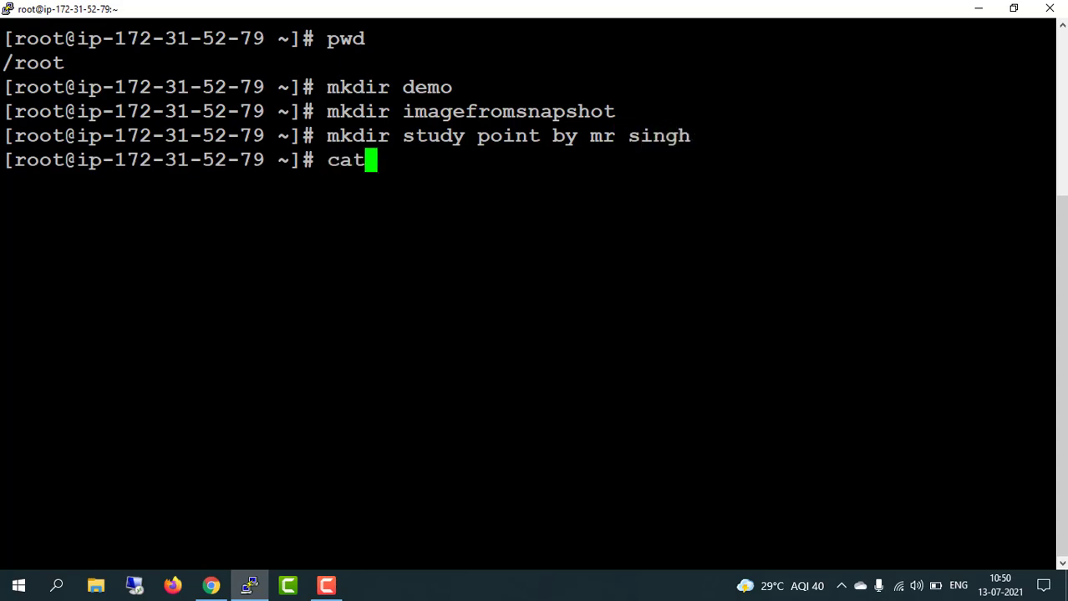
key(BackSpace)
key(BackSpace)
key(BackSpace)
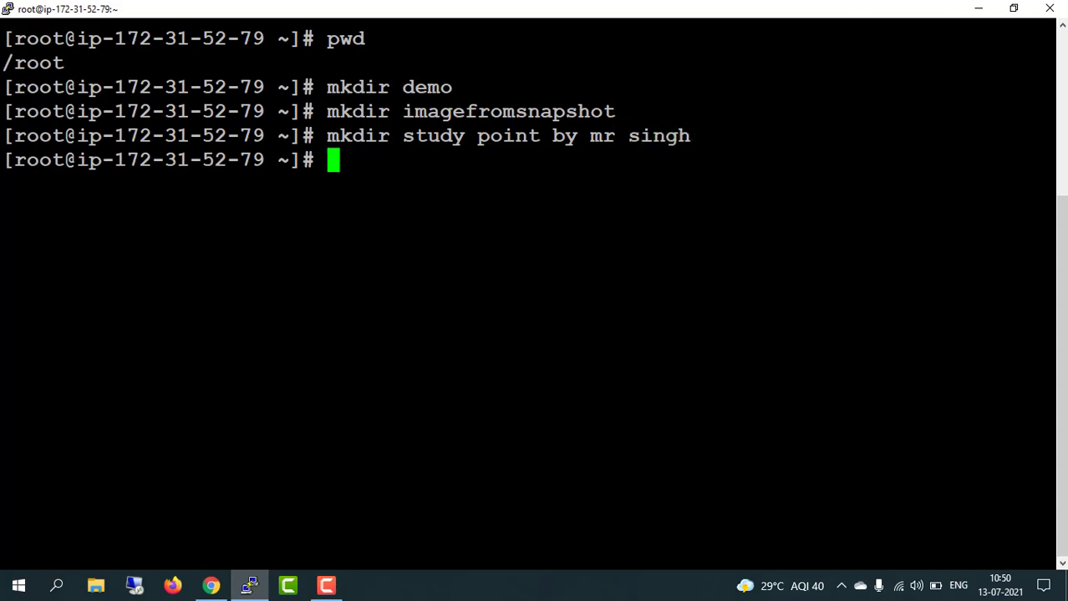
text(touch)
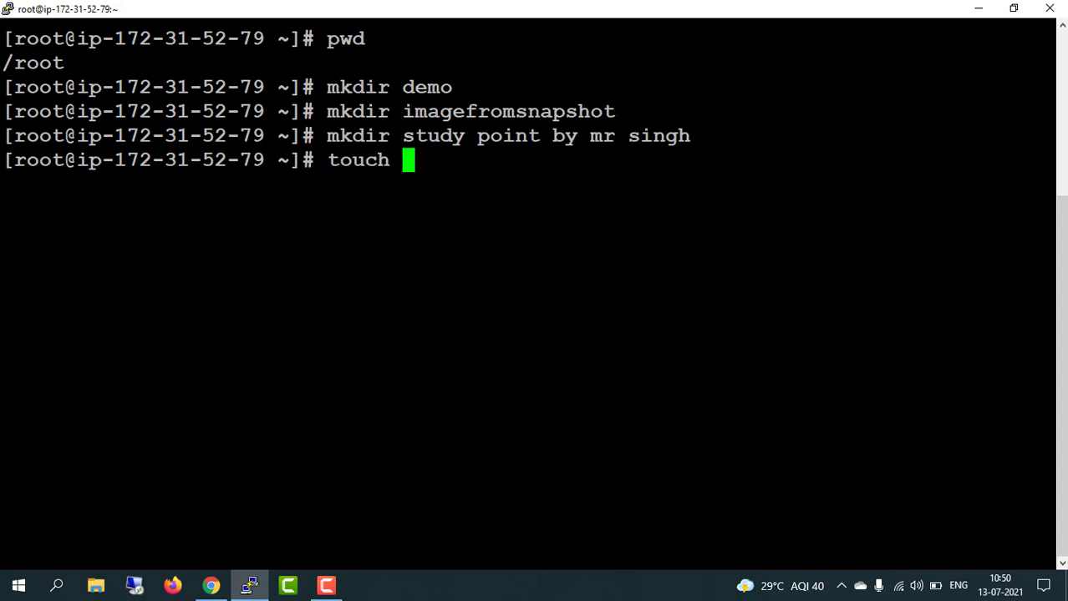
text( file1)
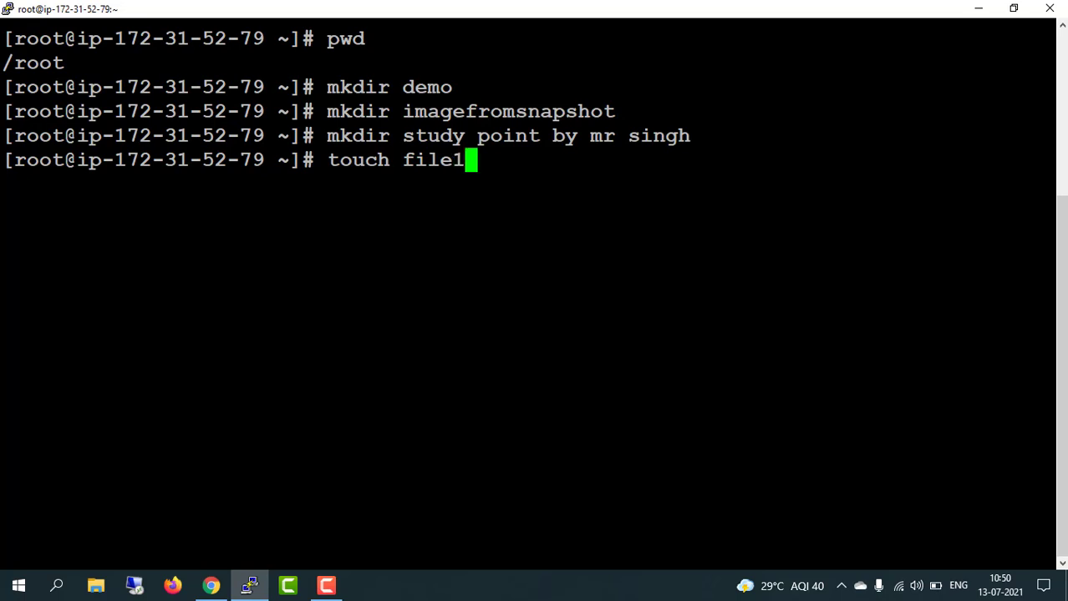
text( file2 )
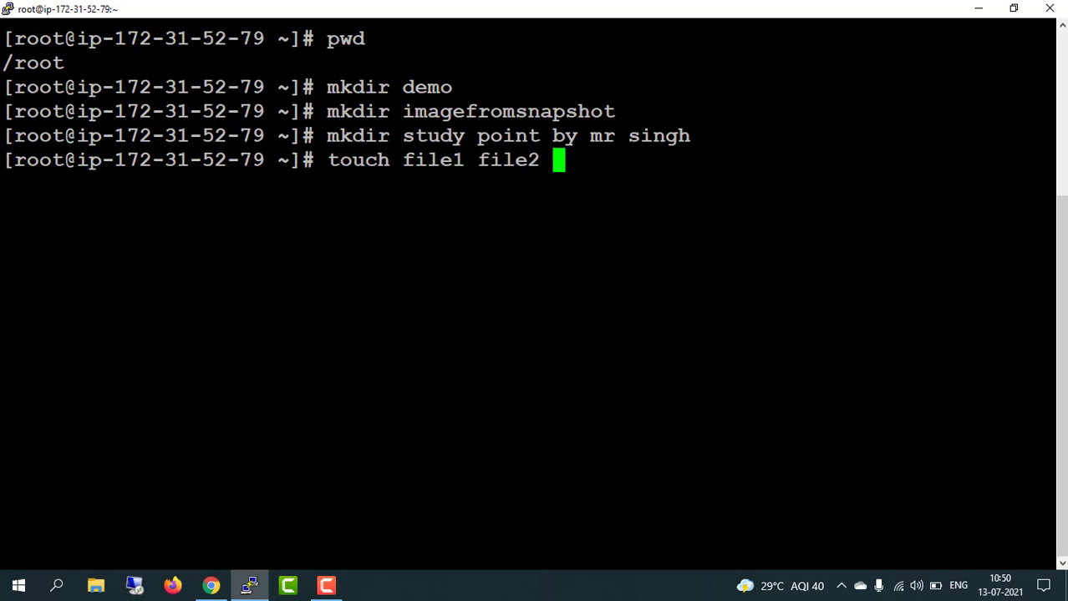
text(file3 f)
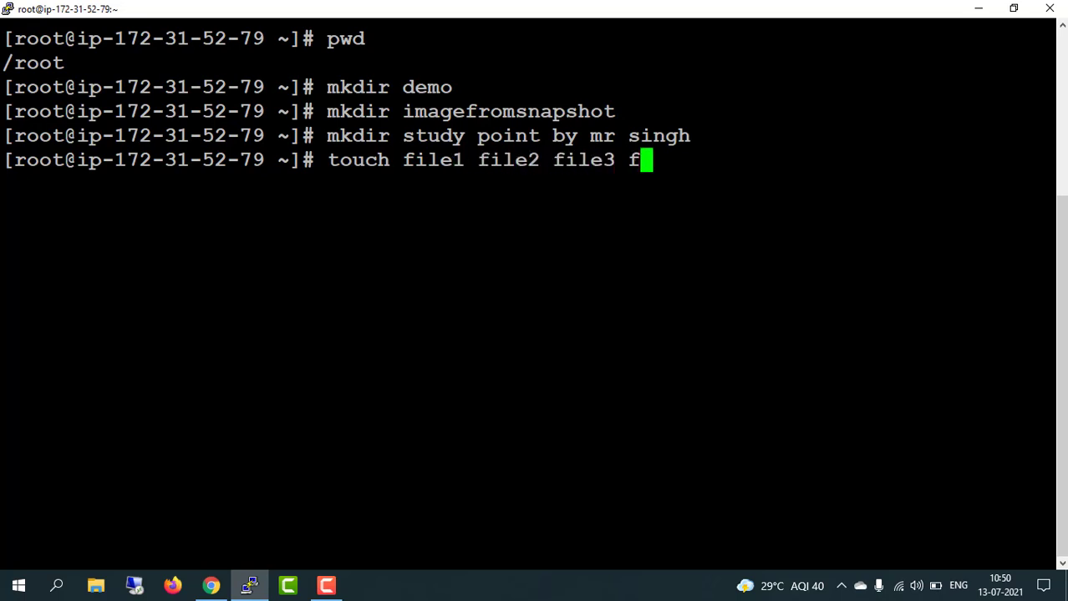
text(ile4)
key(Return)
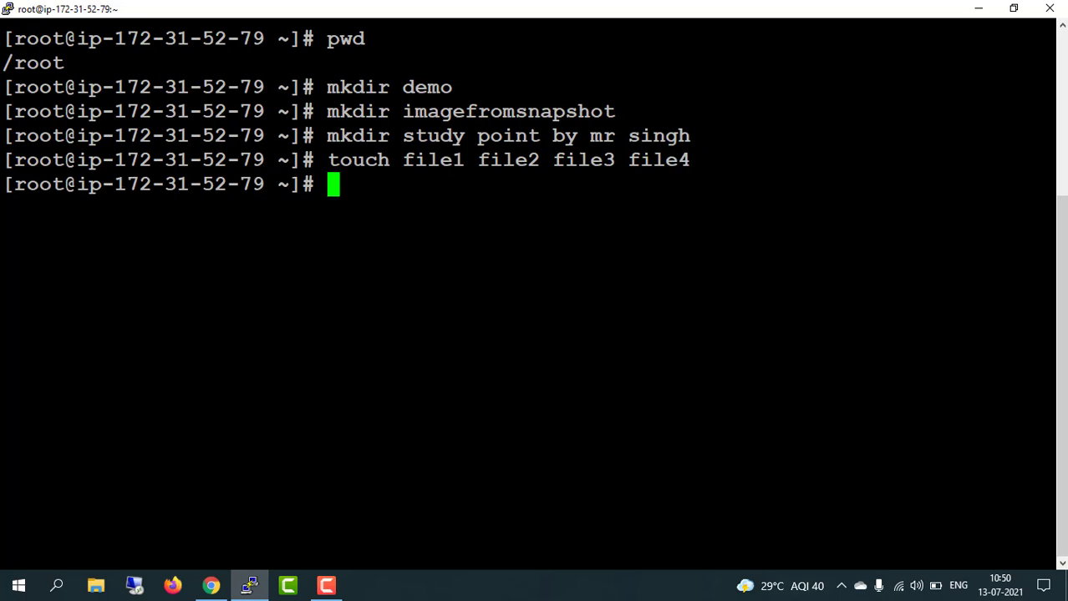
text(ls)
key(Return)
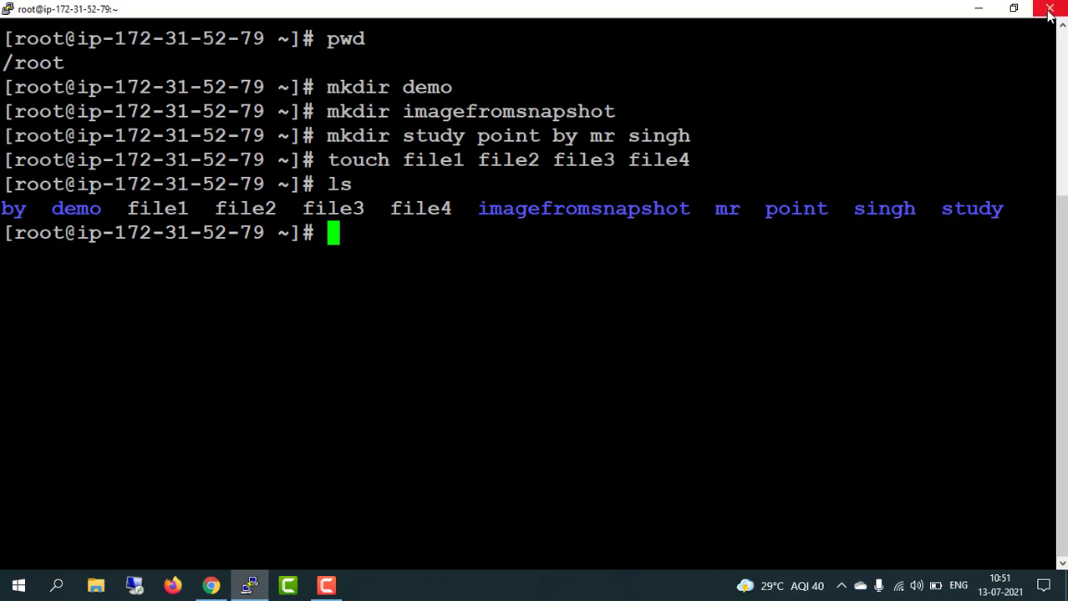
- Exit the root shell and end the ec2-user SSH session
text(exit)
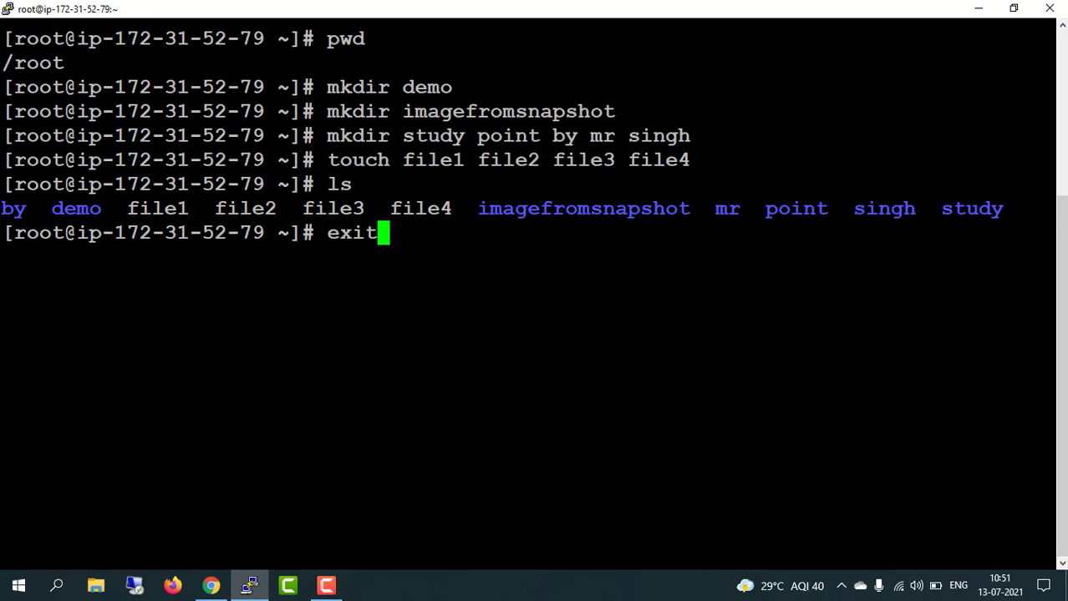
key(Return)
text(exit)
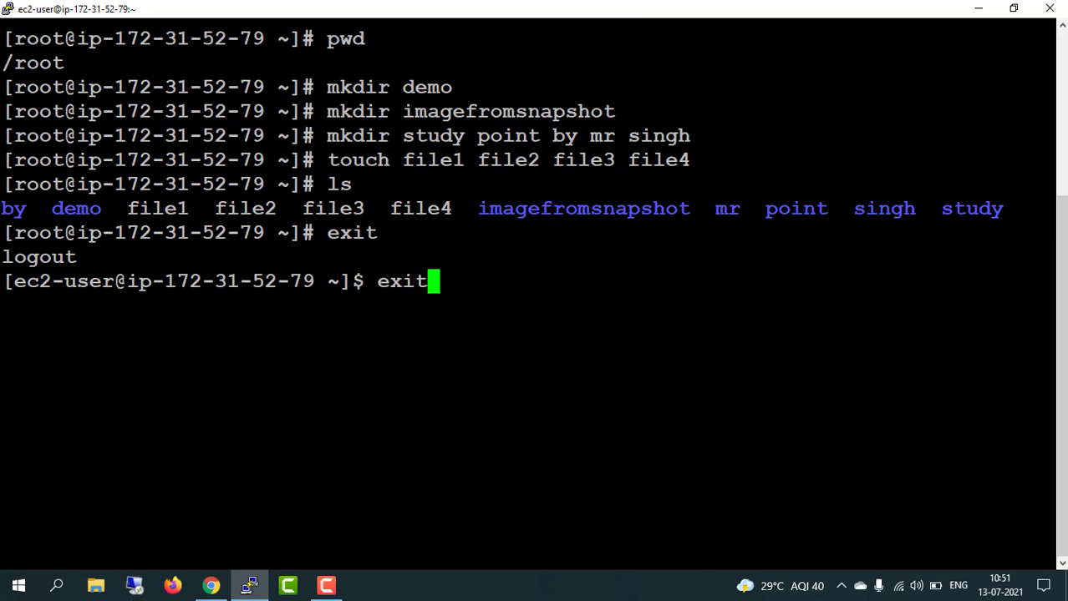
key(Return)
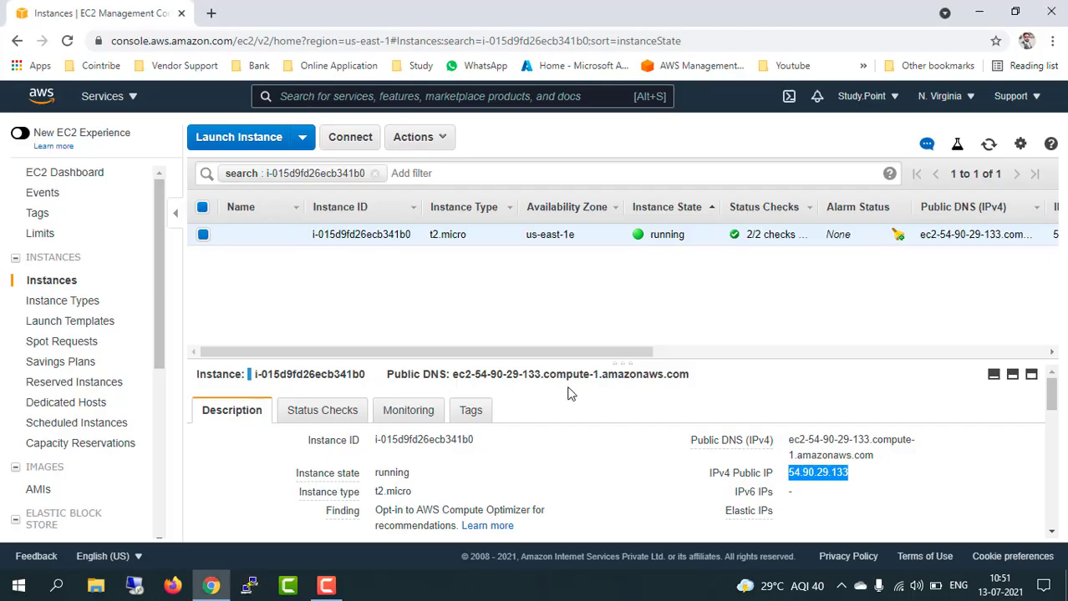
- Stop the running t2.micro instance in the EC2 console, confirm the stop, and refresh the instance list
click(441, 139)
mouse_move(492, 243)
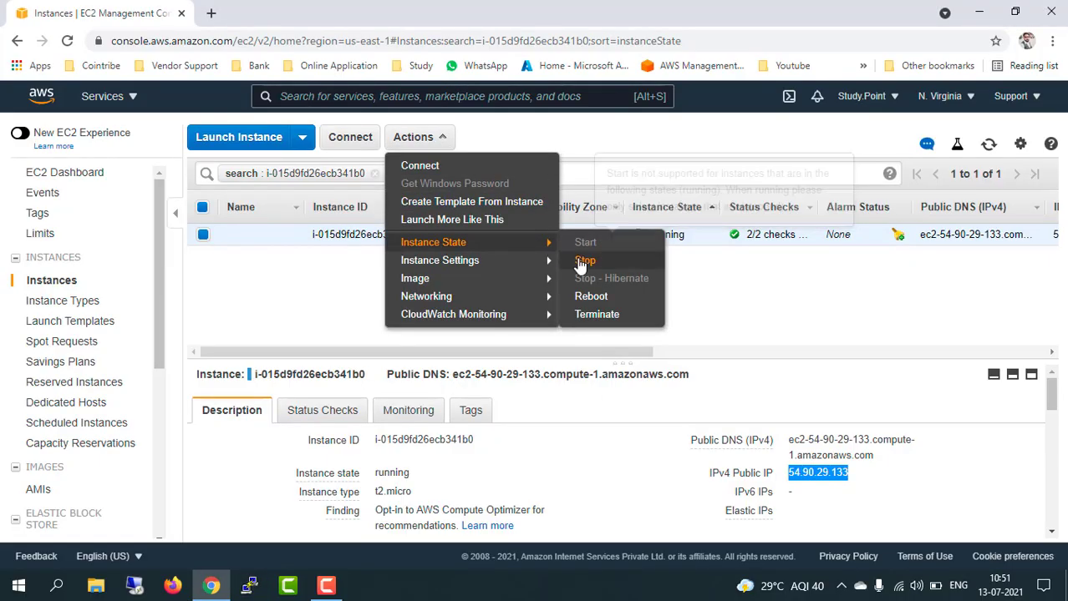
click(581, 261)
click(786, 433)
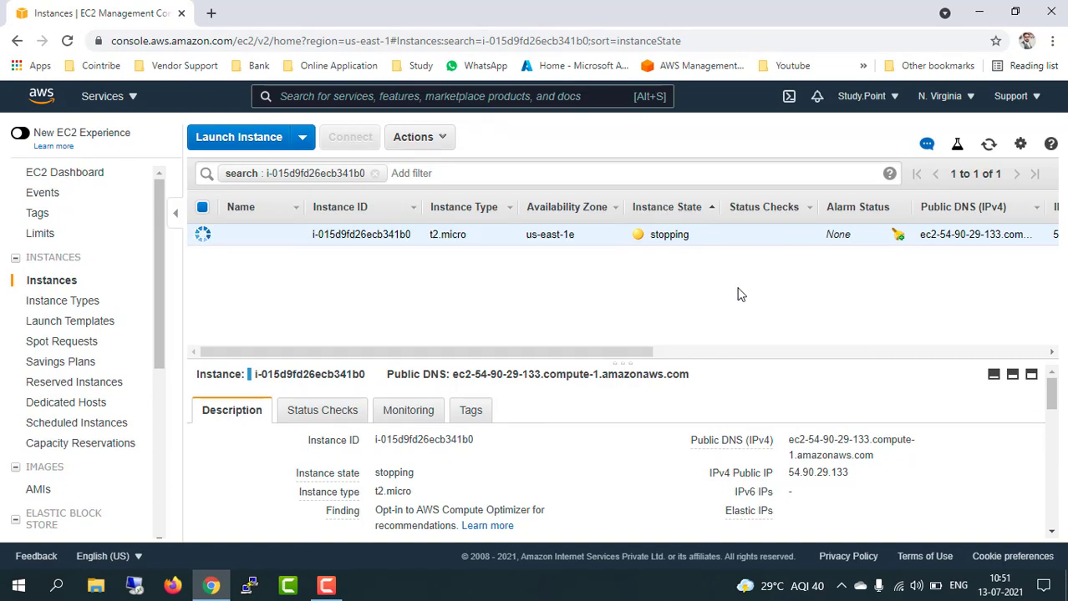
click(988, 145)
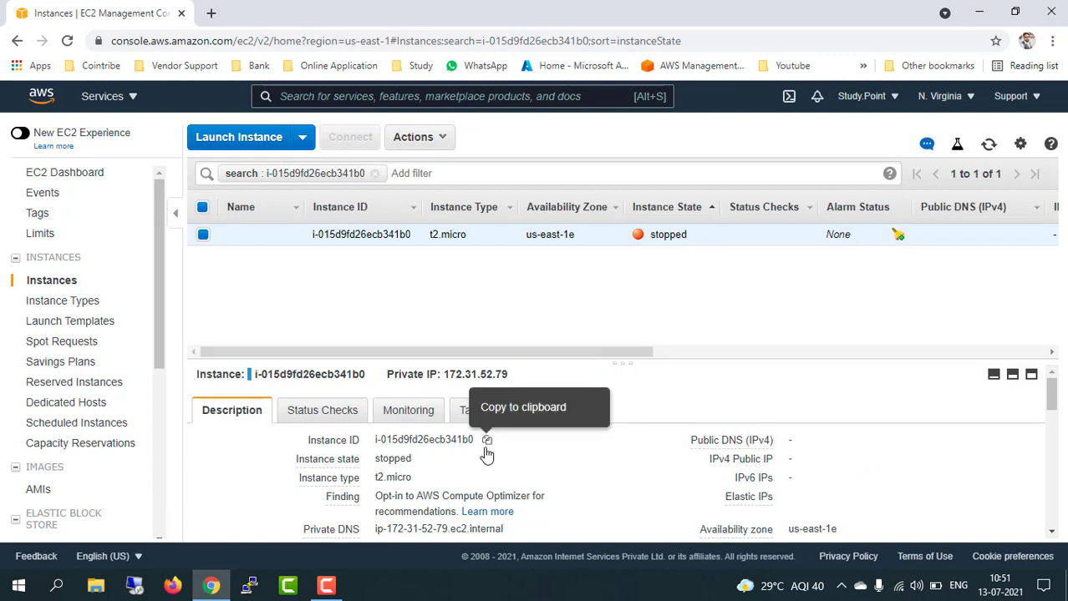
- Copy the stopped instance's ID and start creating a new snapshot from the Elastic Block Store snapshots page
click(487, 441)
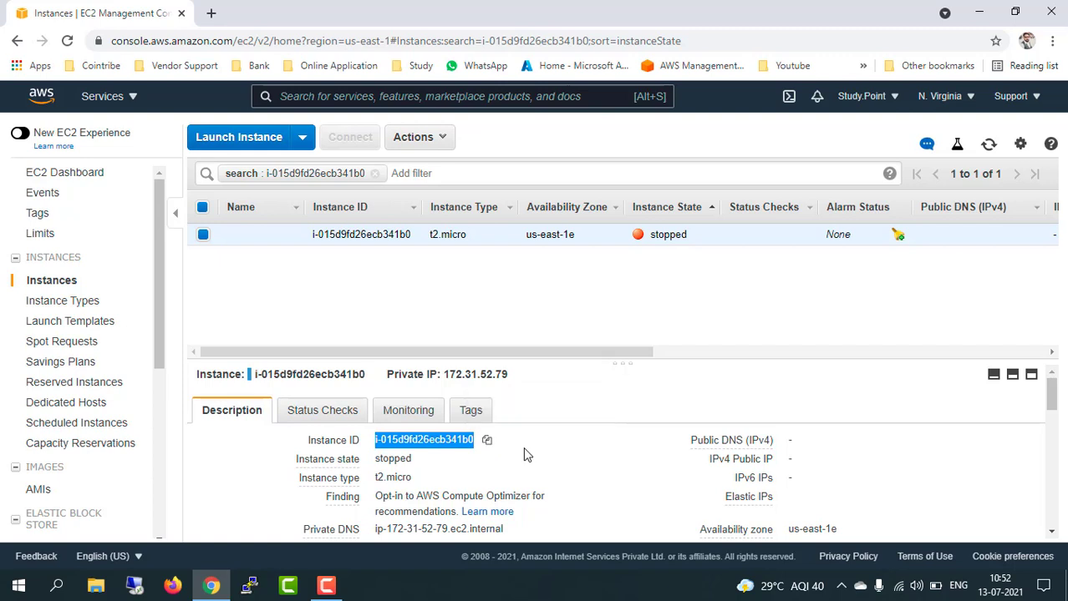
scroll(50, 417, down, 4)
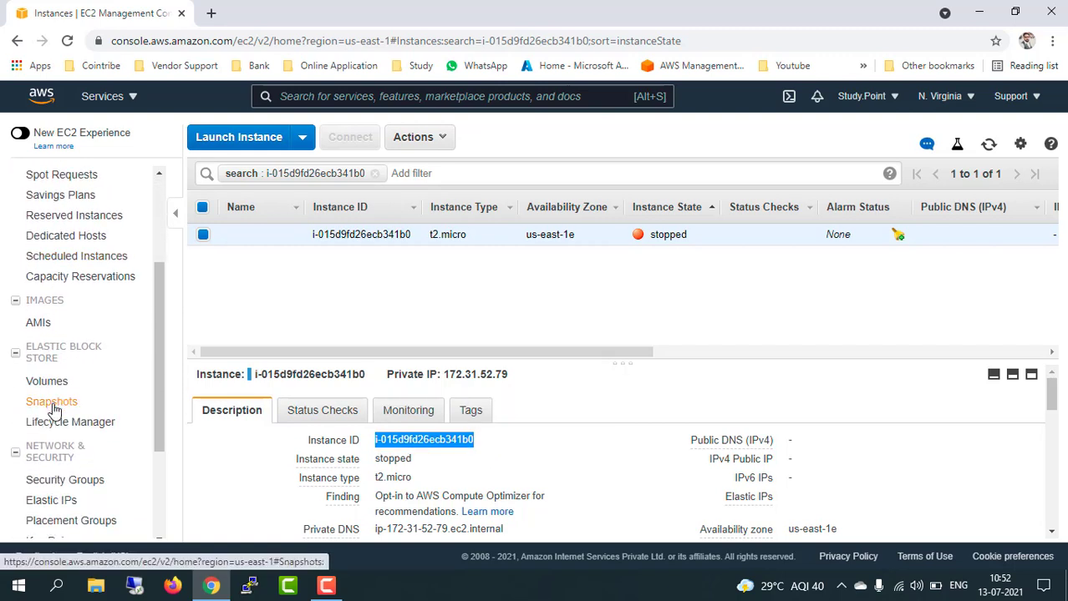
click(52, 402)
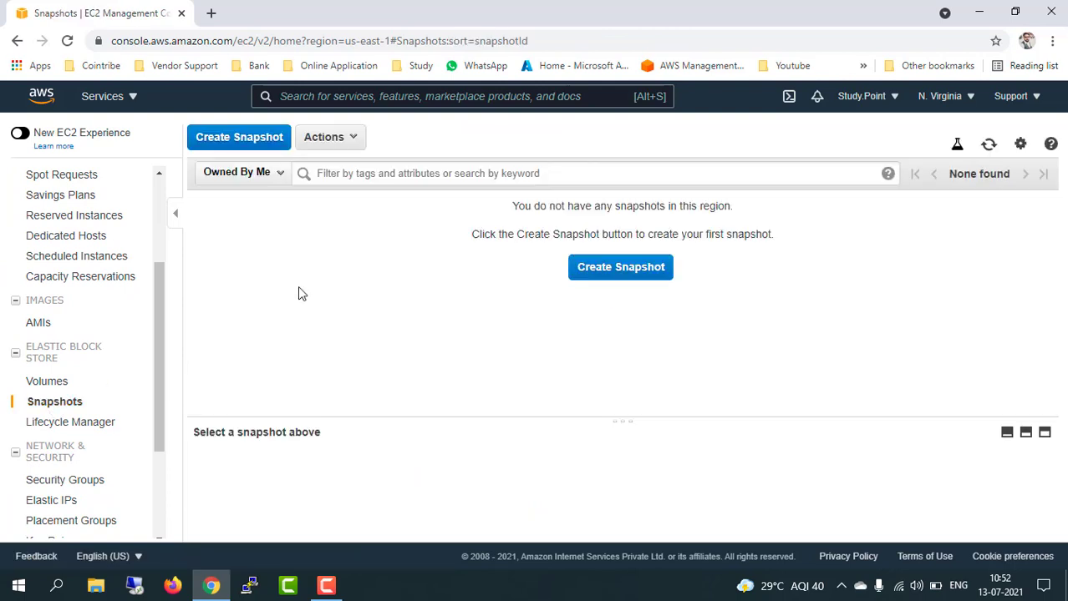
click(622, 273)
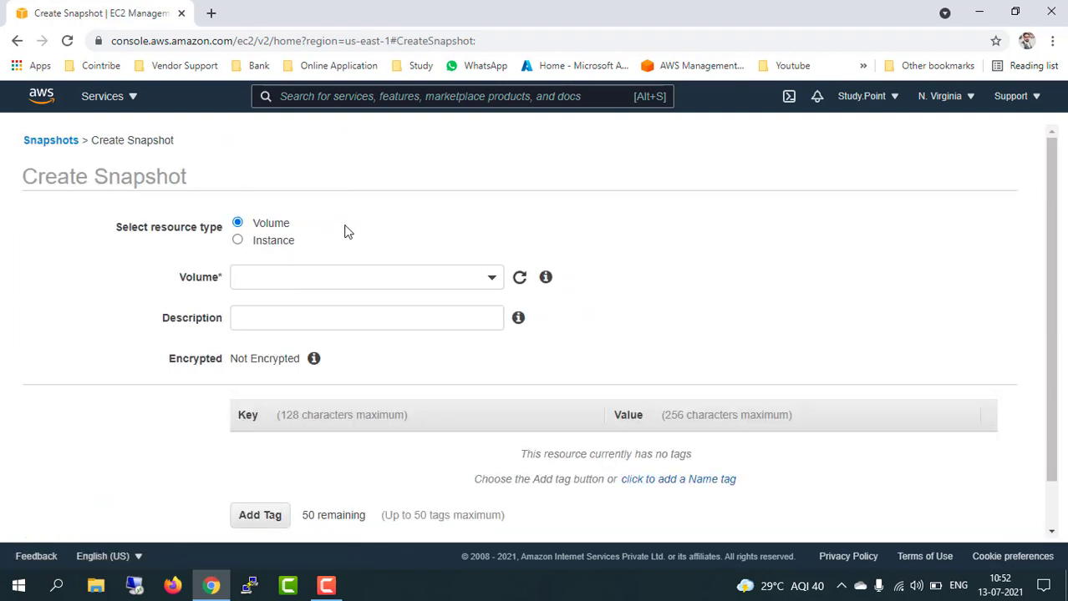
- Set the snapshot's resource type to Instance and choose the stopped instance using its copied ID
click(238, 241)
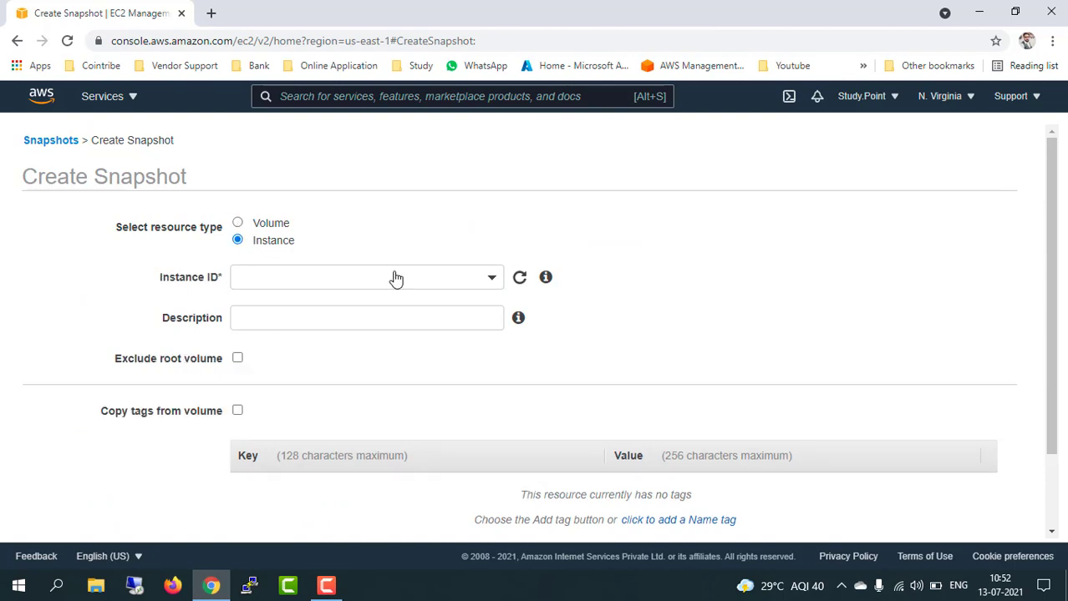
click(491, 285)
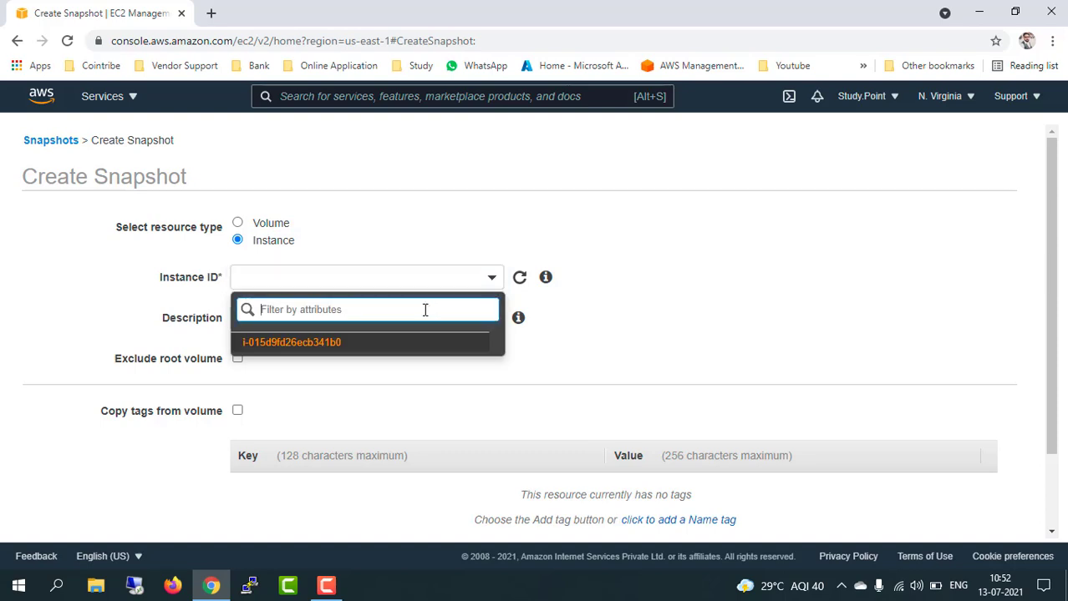
key(ctrl+v)
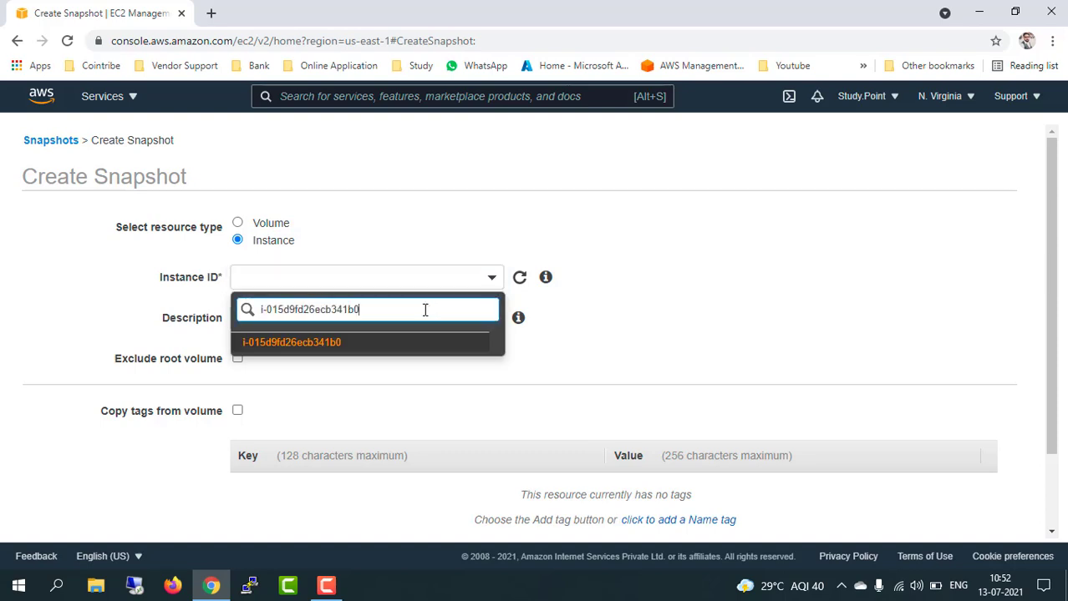
click(344, 343)
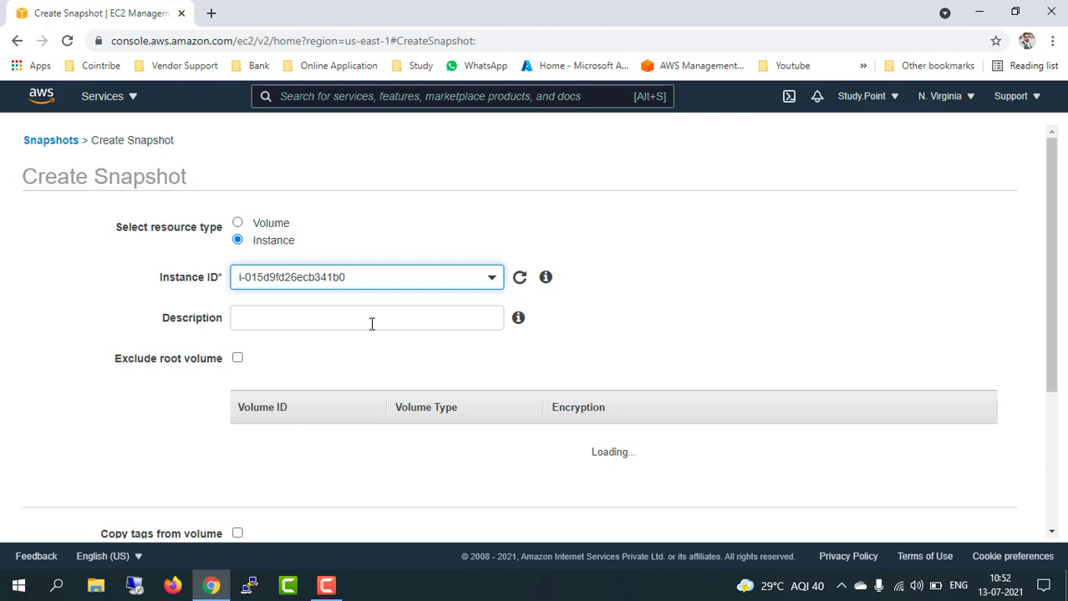
- Set the snapshot's description to "snapshot"
click(376, 322)
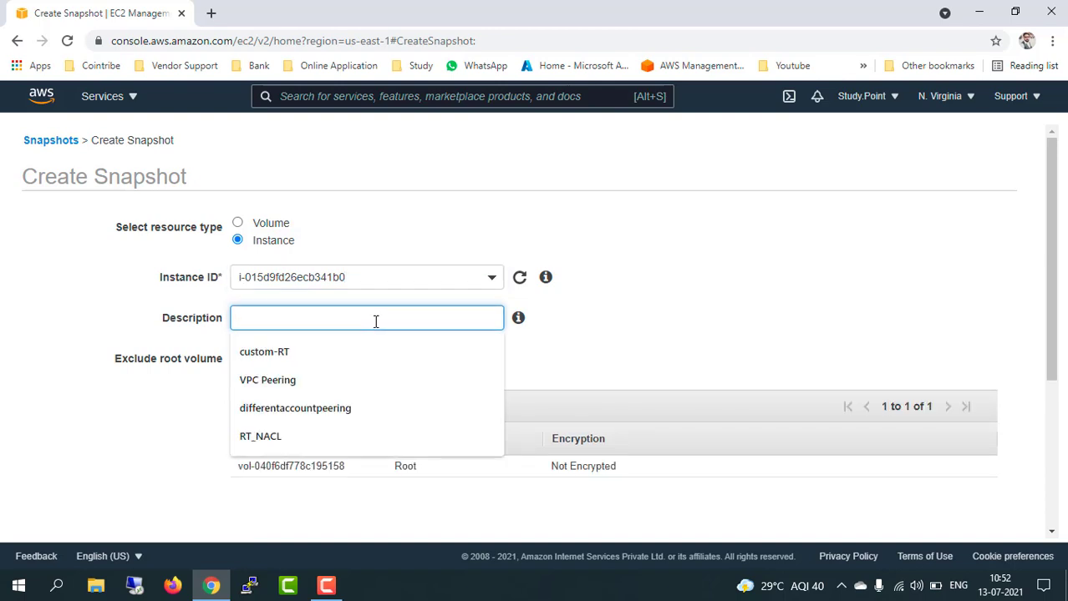
text(IMAGE)
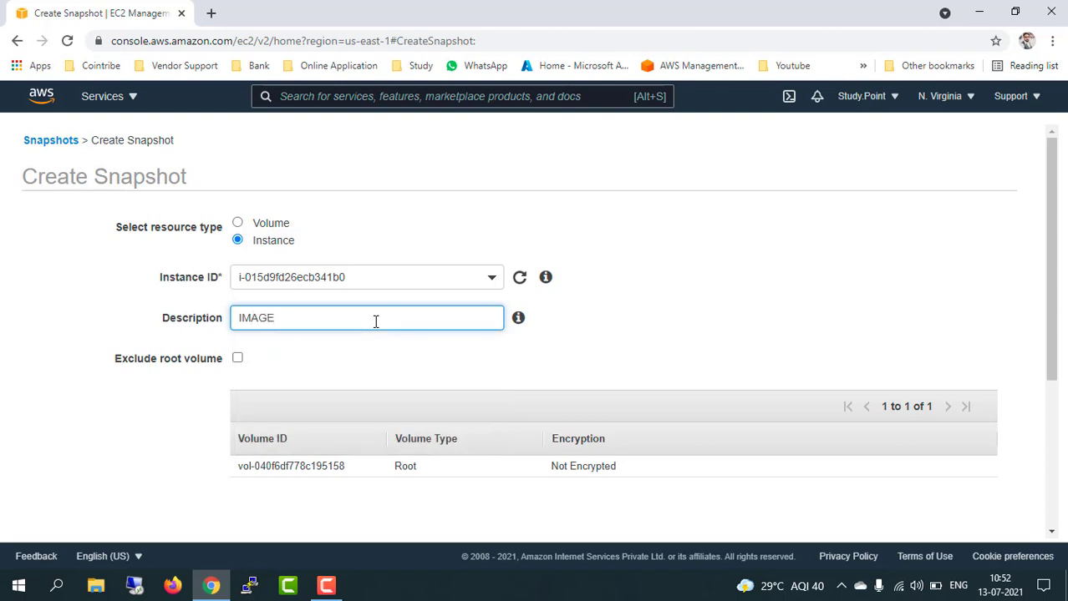
text(FROMSNAPSHOT)
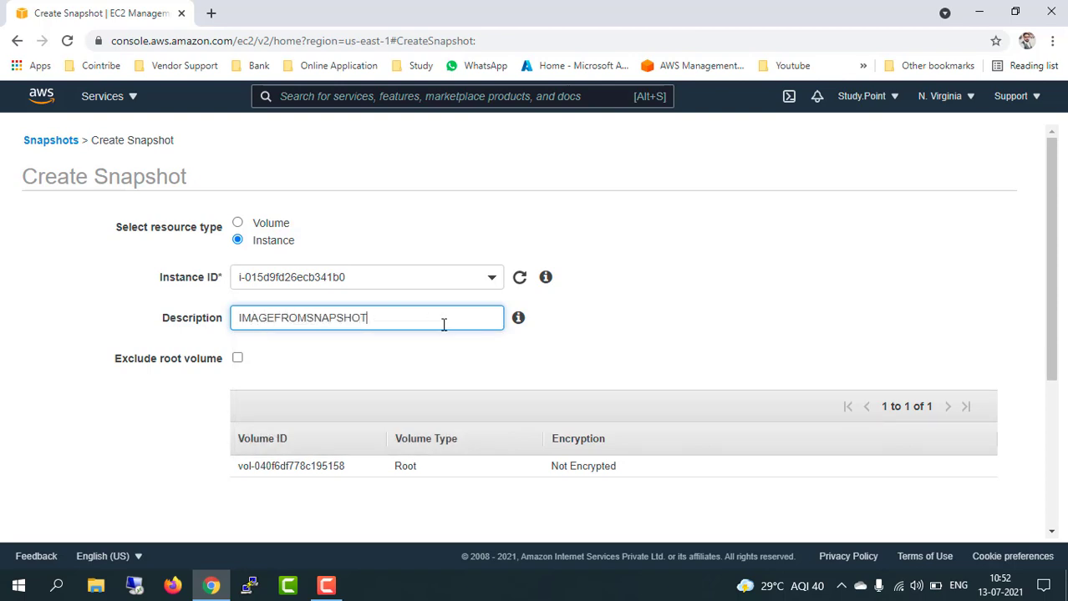
key(ctrl+a)
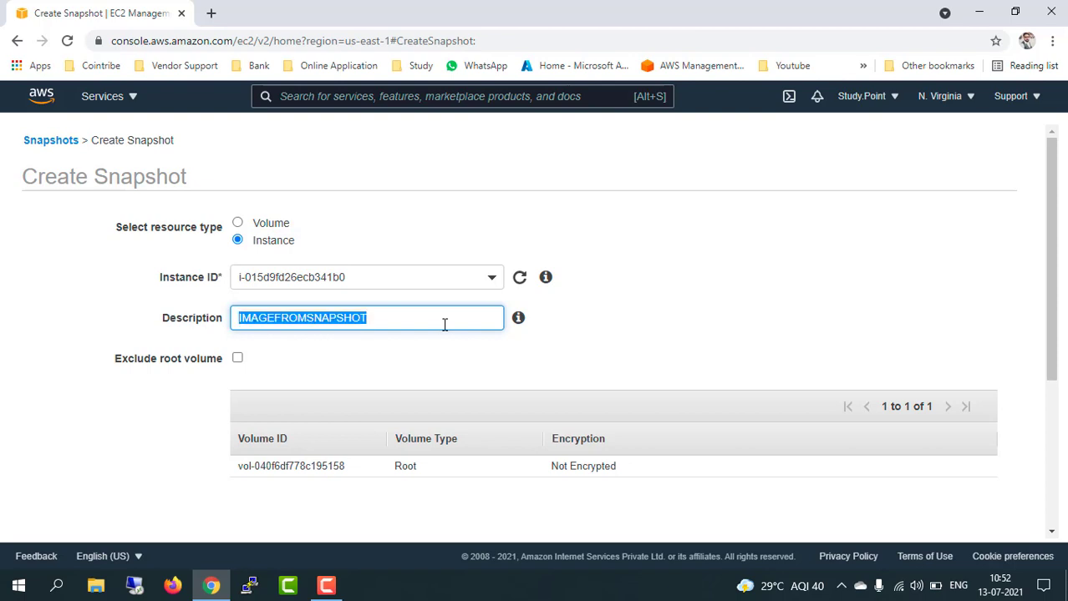
text(snapshot)
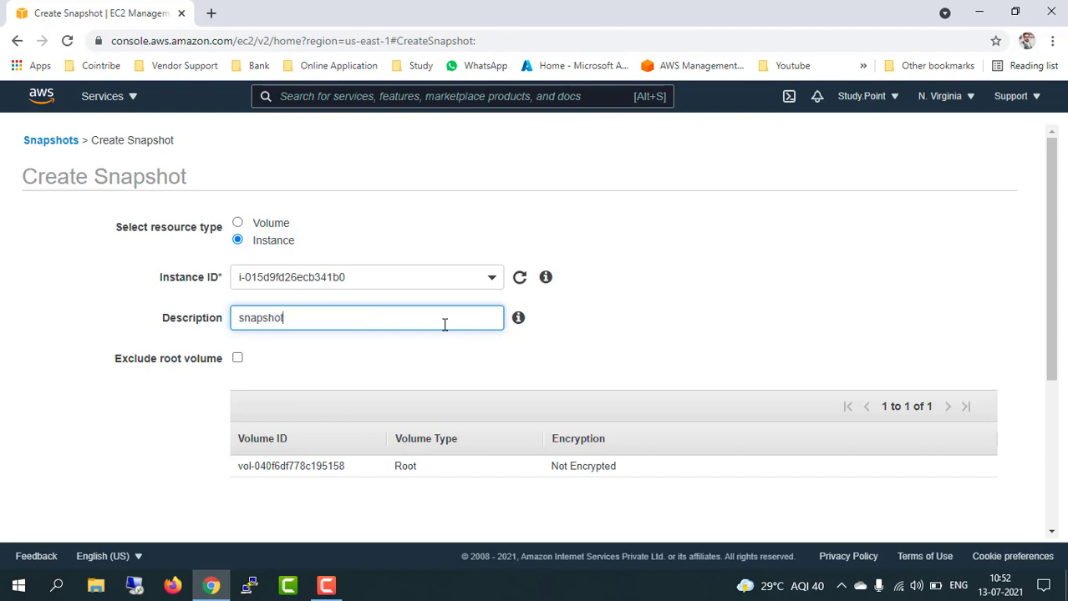
- Complete the snapshot's description as "snapshotforimage" and create the snapshot
text(for image)
scroll(607, 367, down, 3)
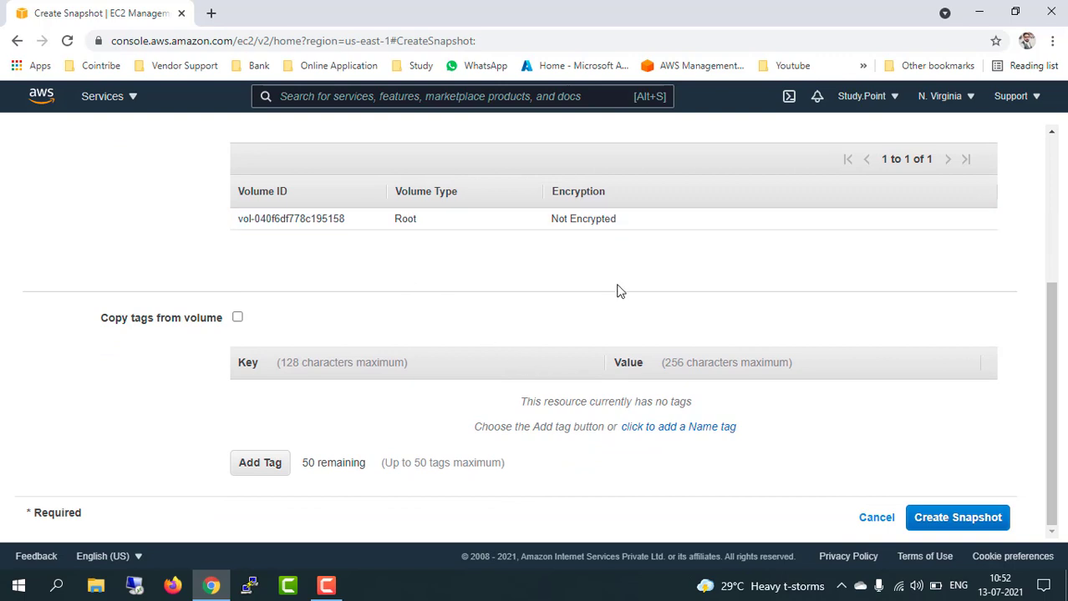
click(956, 518)
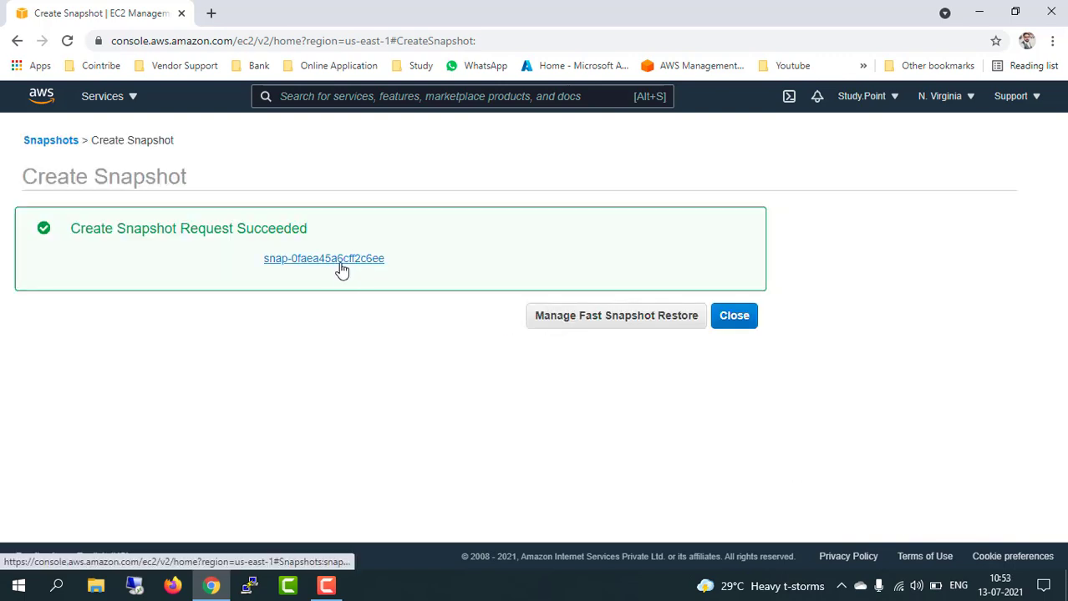
- Open the newly created snapshot in the snapshots list and refresh it to check its status
click(340, 263)
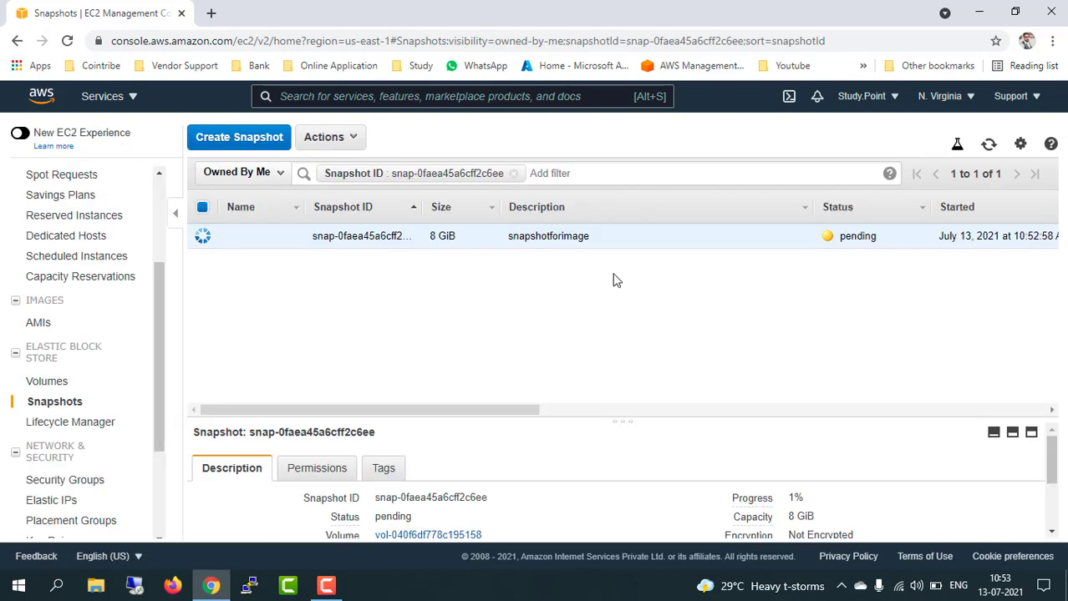
click(988, 143)
drag(843, 237, 881, 240)
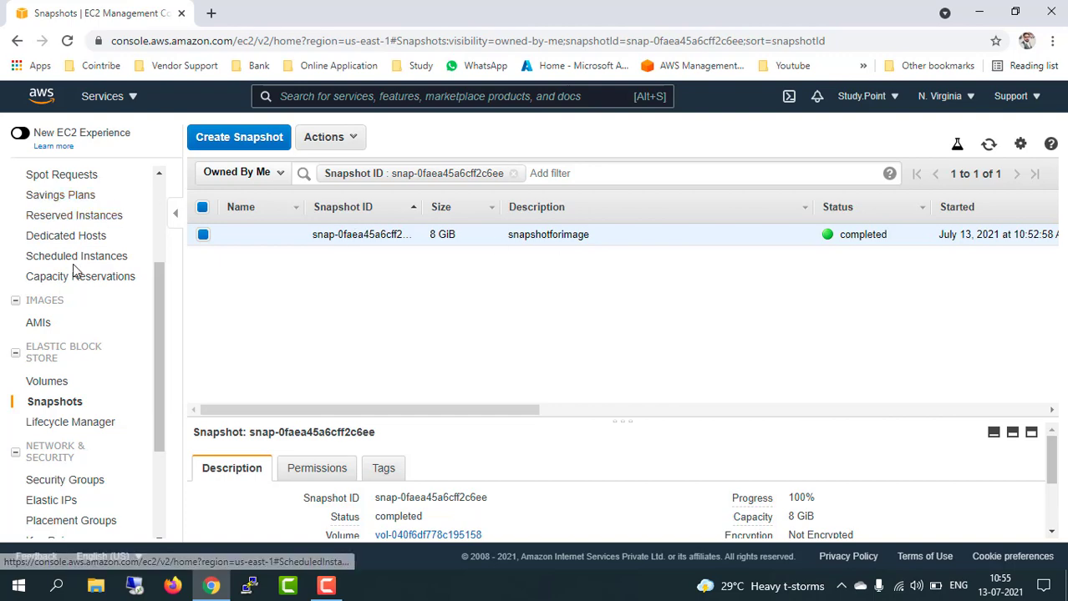
- Terminate the stopped t2.micro instance, confirm the termination, and refresh the instance list
scroll(72, 268, up, 3)
click(48, 280)
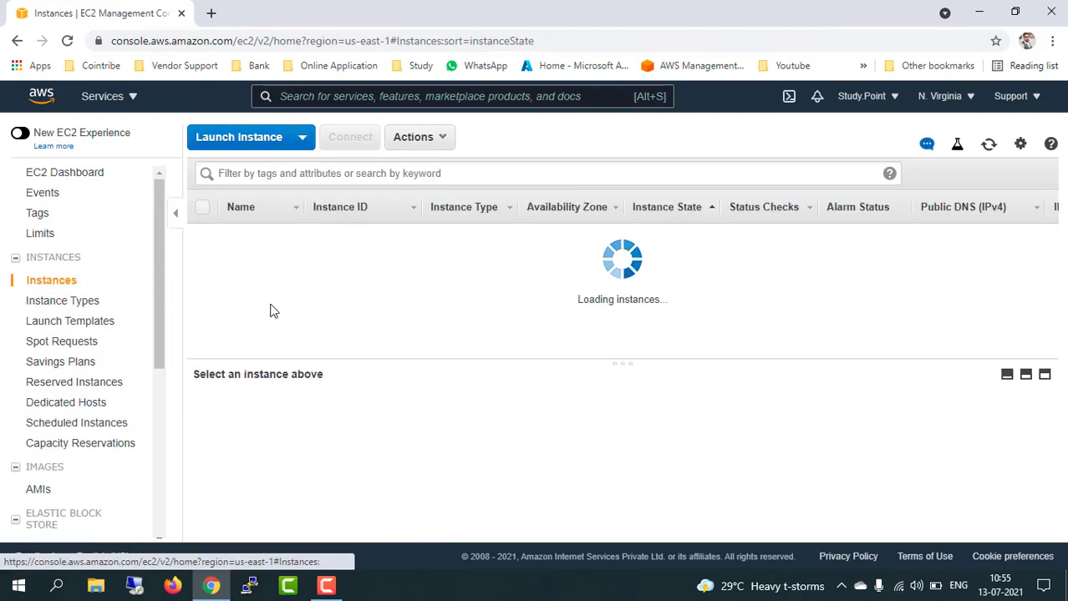
right_click(444, 142)
click(440, 142)
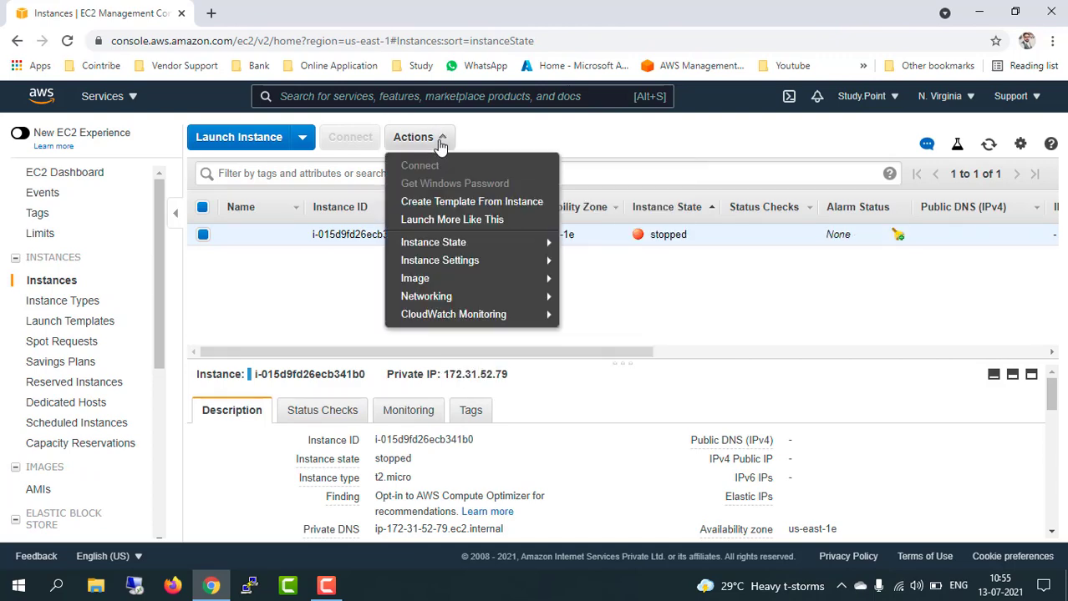
mouse_move(536, 246)
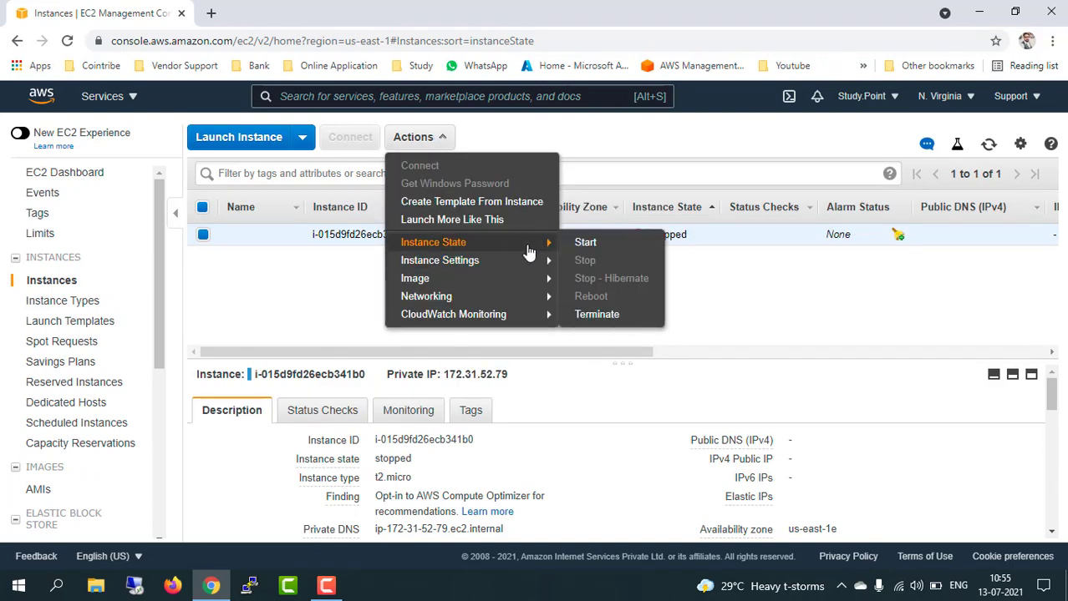
click(598, 315)
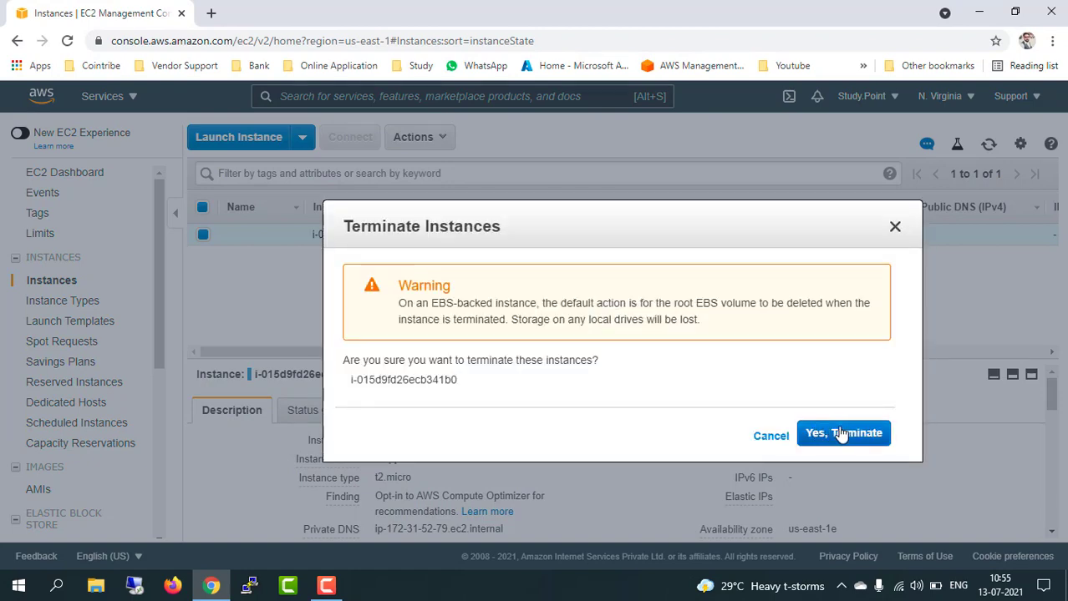
click(840, 436)
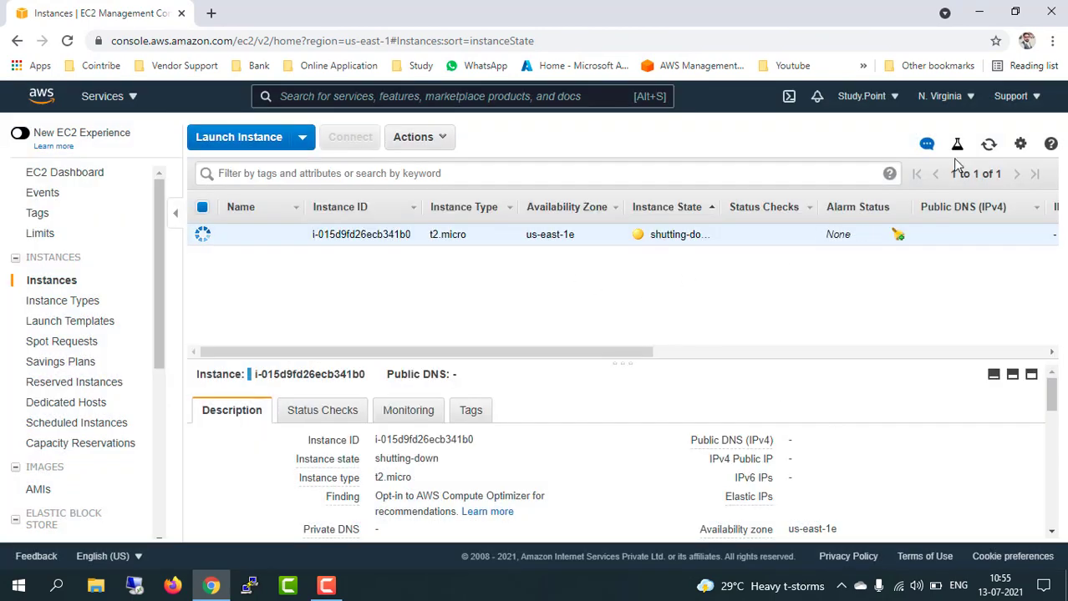
click(988, 145)
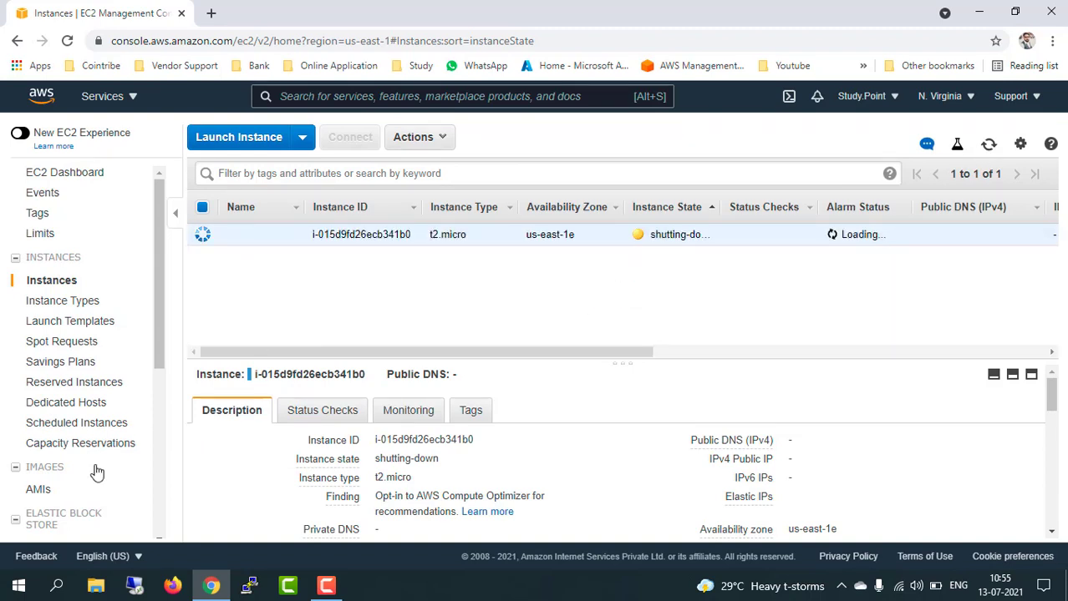
- Create an image named "customamifromsnapshot" from the snapshotforimage snapshot, keeping the default architecture, virtualization, and volume settings
scroll(62, 481, down, 3)
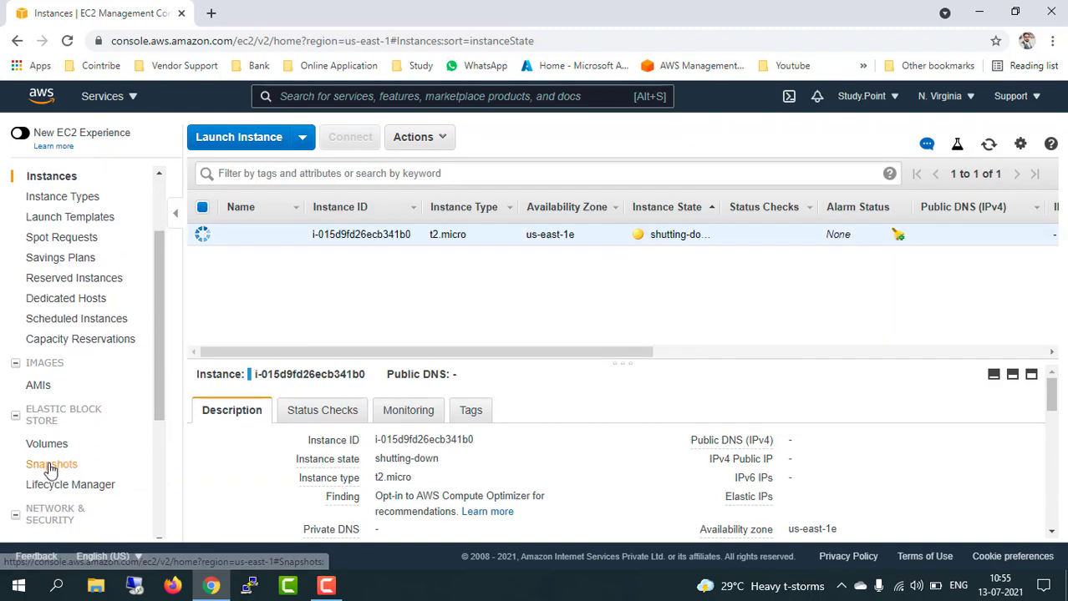
click(50, 466)
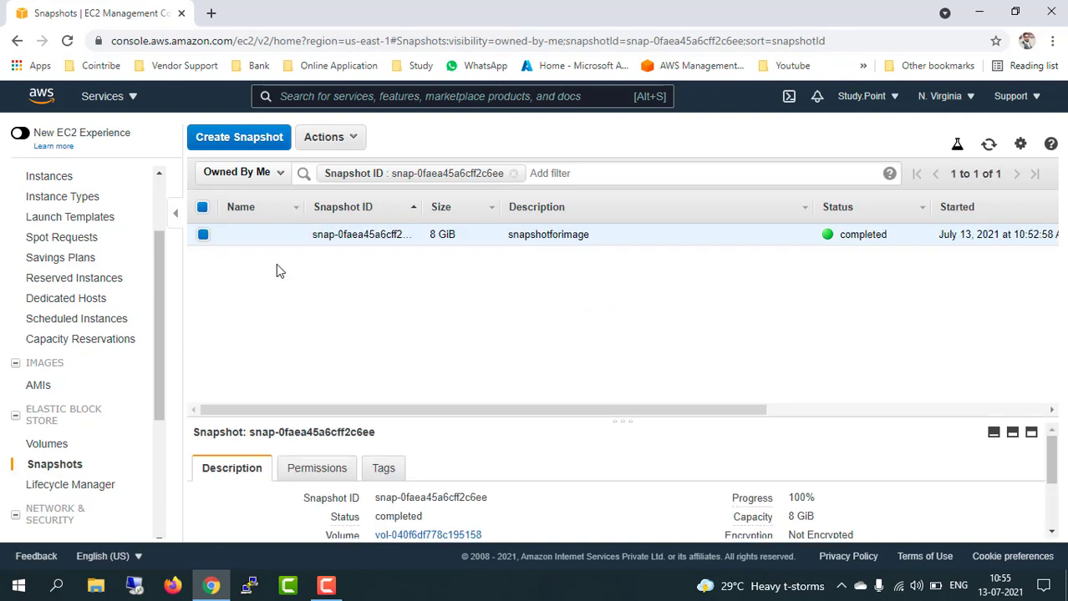
click(354, 140)
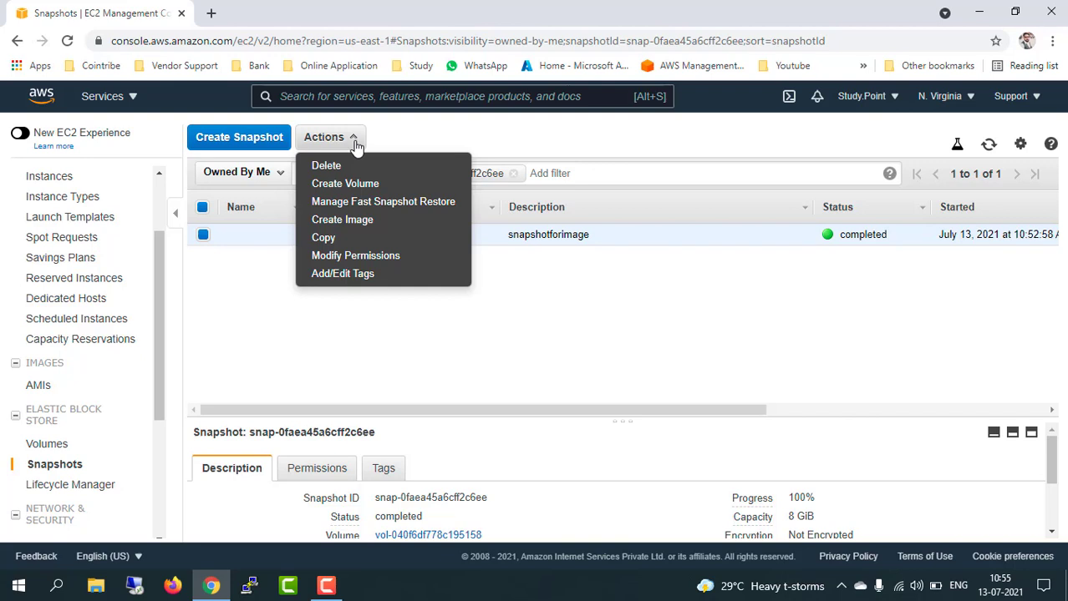
click(356, 224)
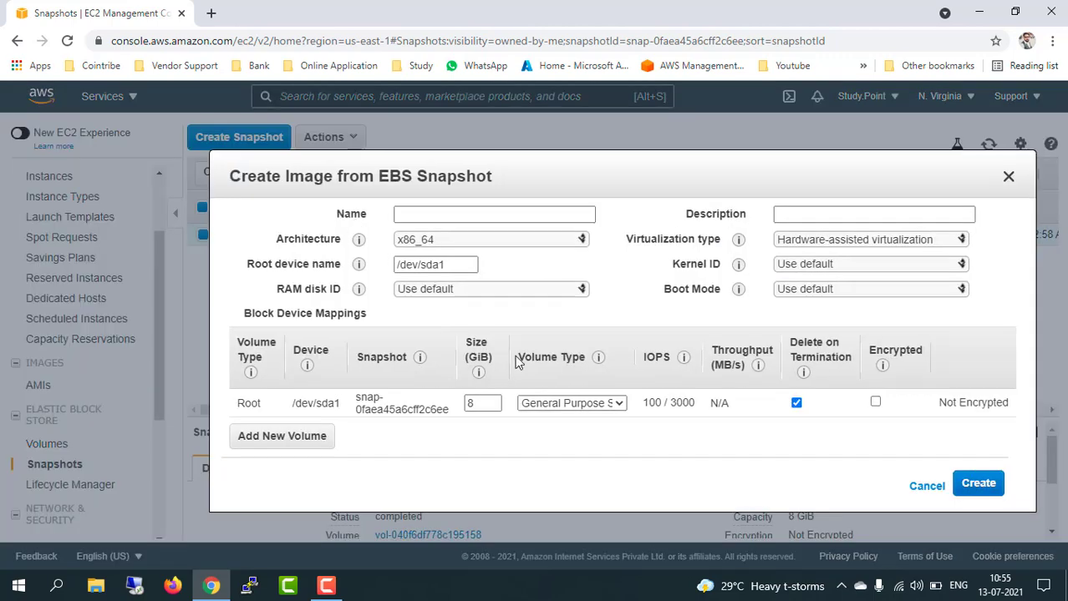
click(449, 214)
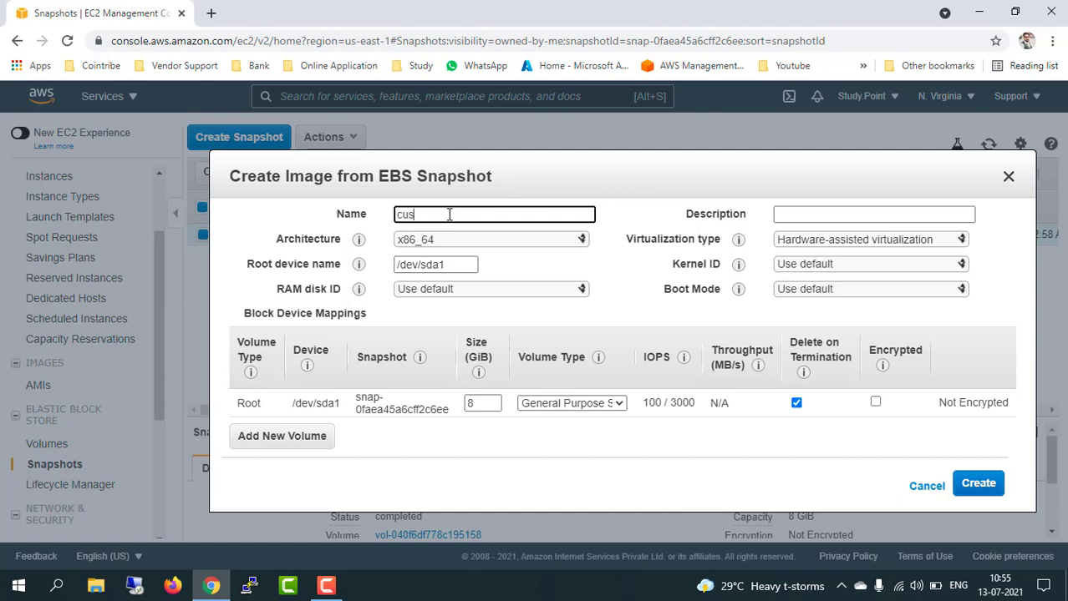
text(customamifromsnapos)
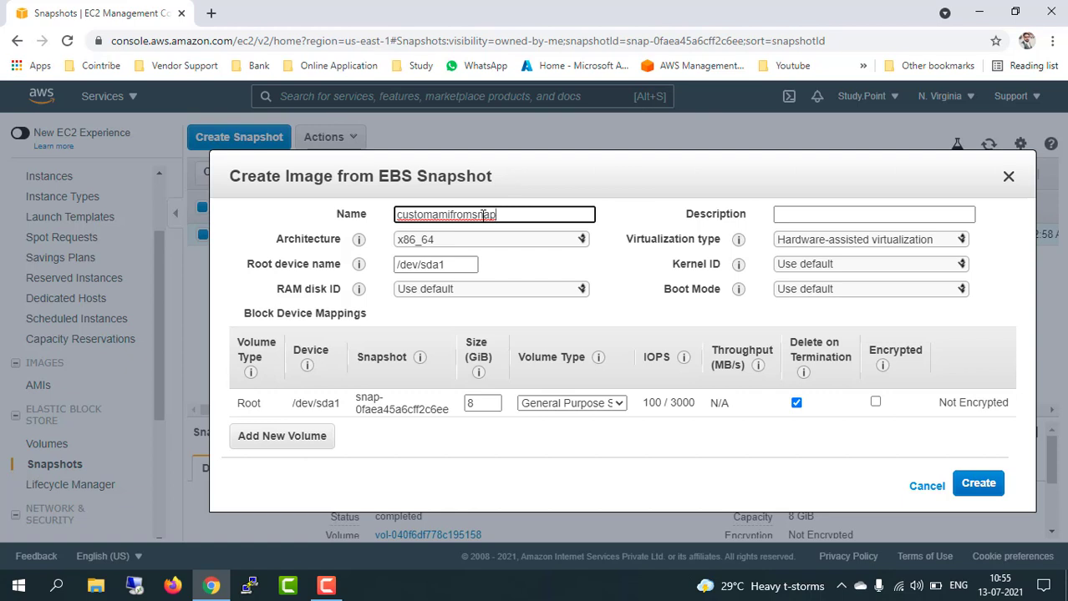
text(shot)
click(782, 208)
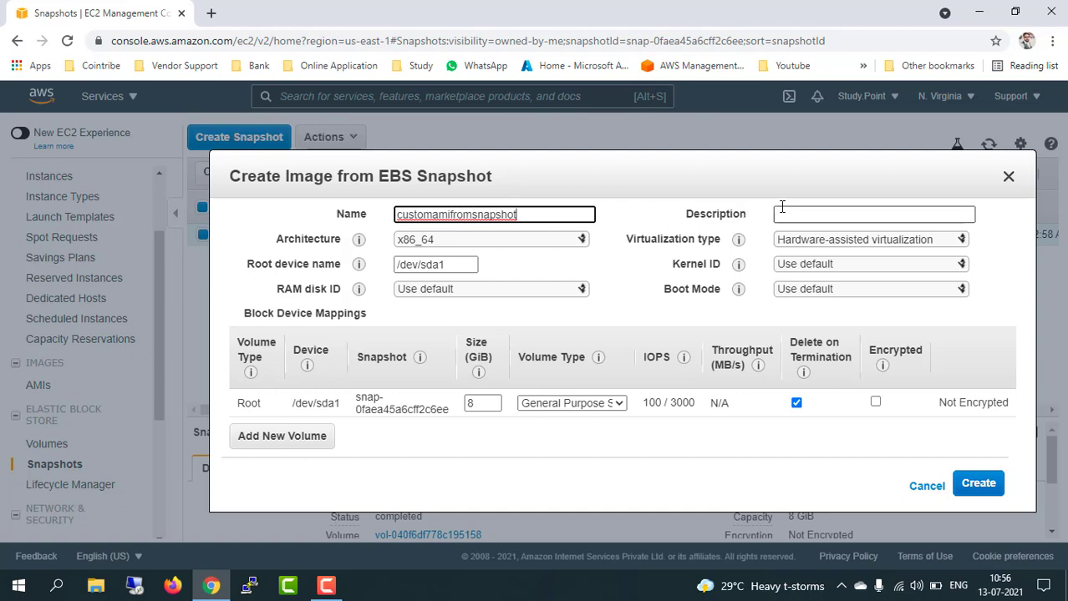
click(781, 208)
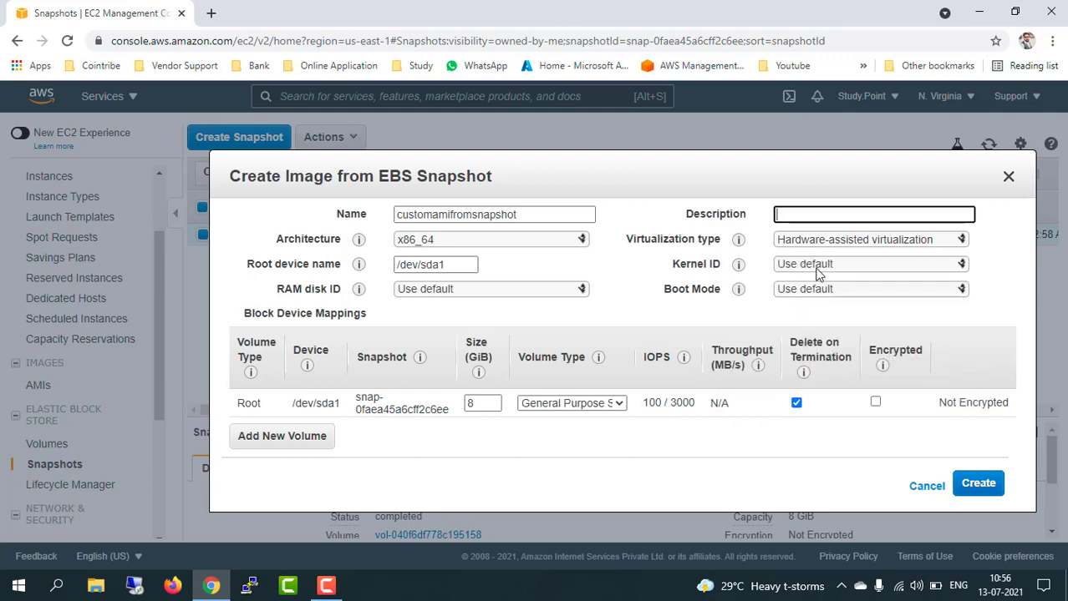
click(655, 307)
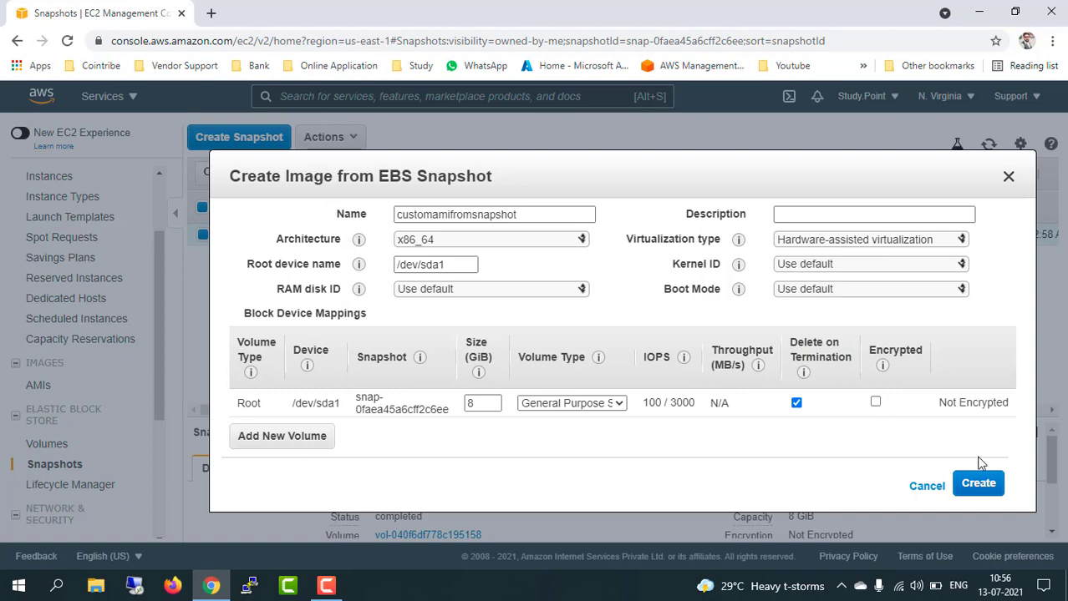
click(984, 485)
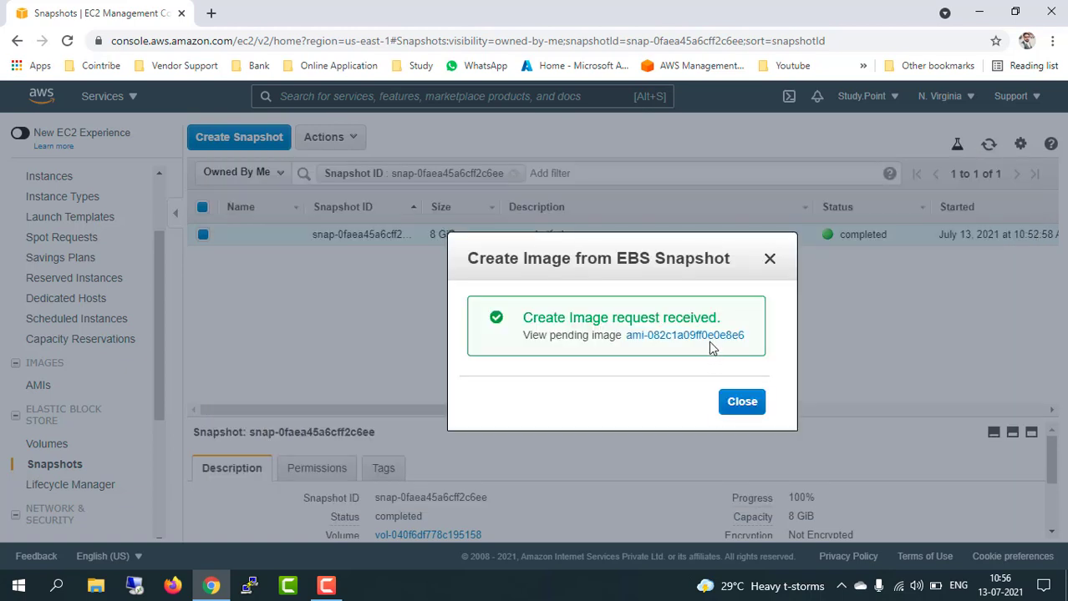
- Look up the new custom image on the AMIs page and refresh the list to check its status
click(709, 343)
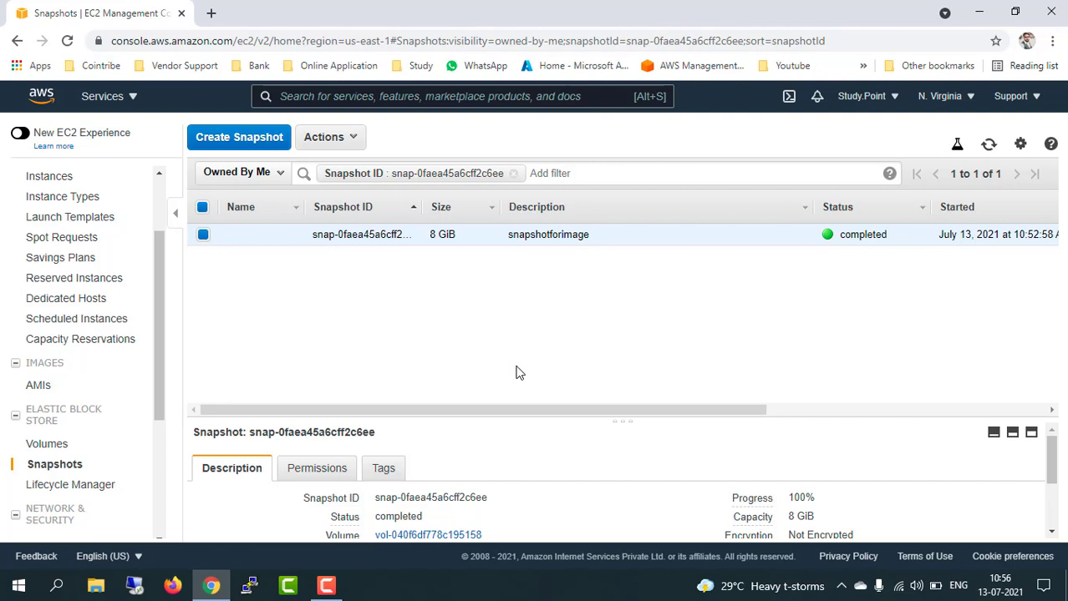
click(55, 387)
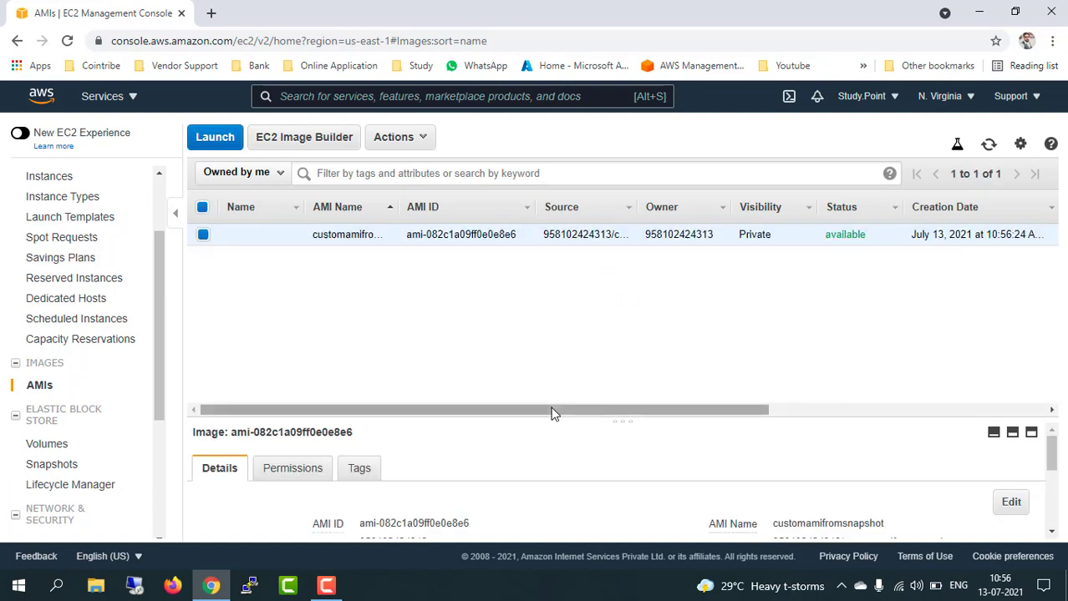
drag(553, 410, 477, 424)
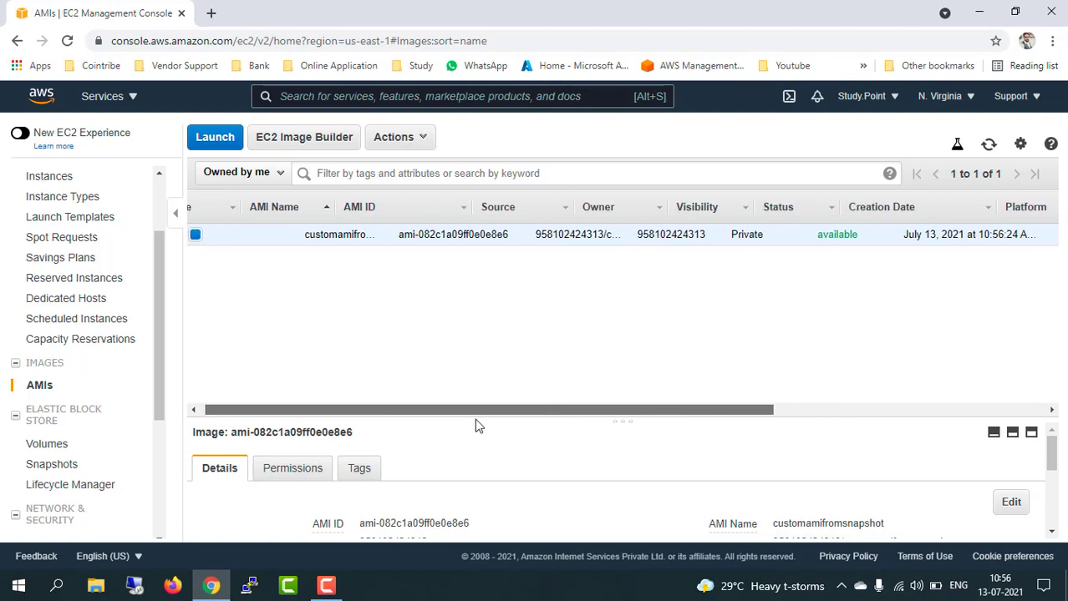
click(988, 146)
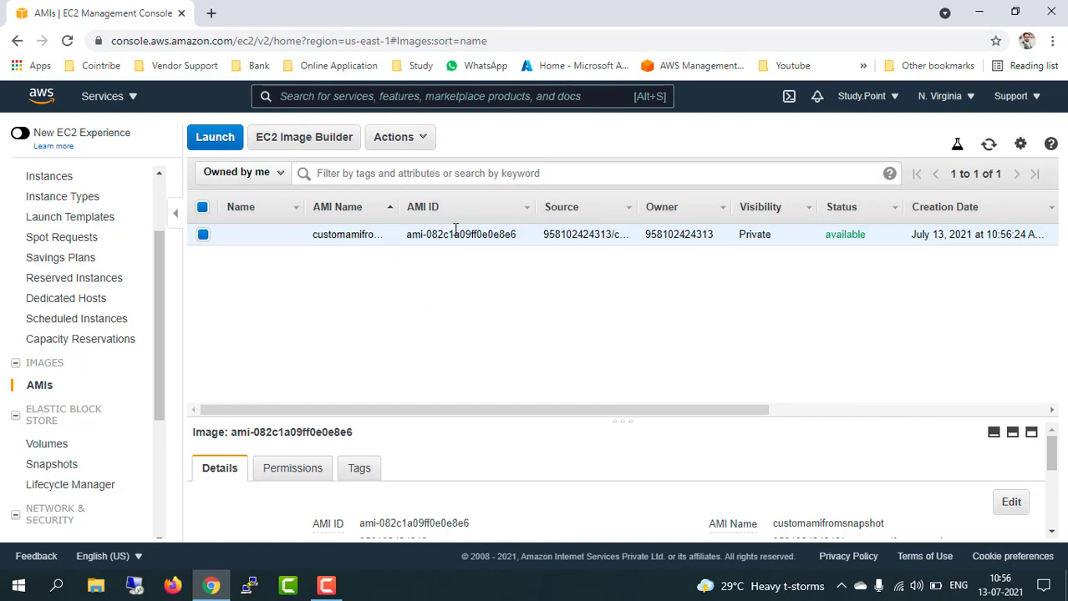
click(409, 138)
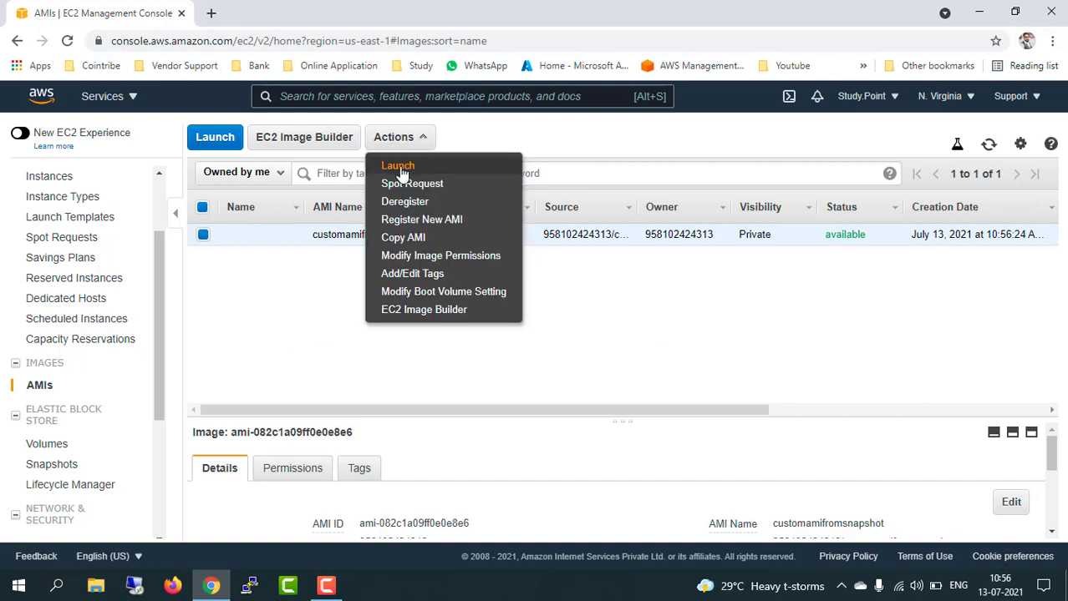
click(397, 166)
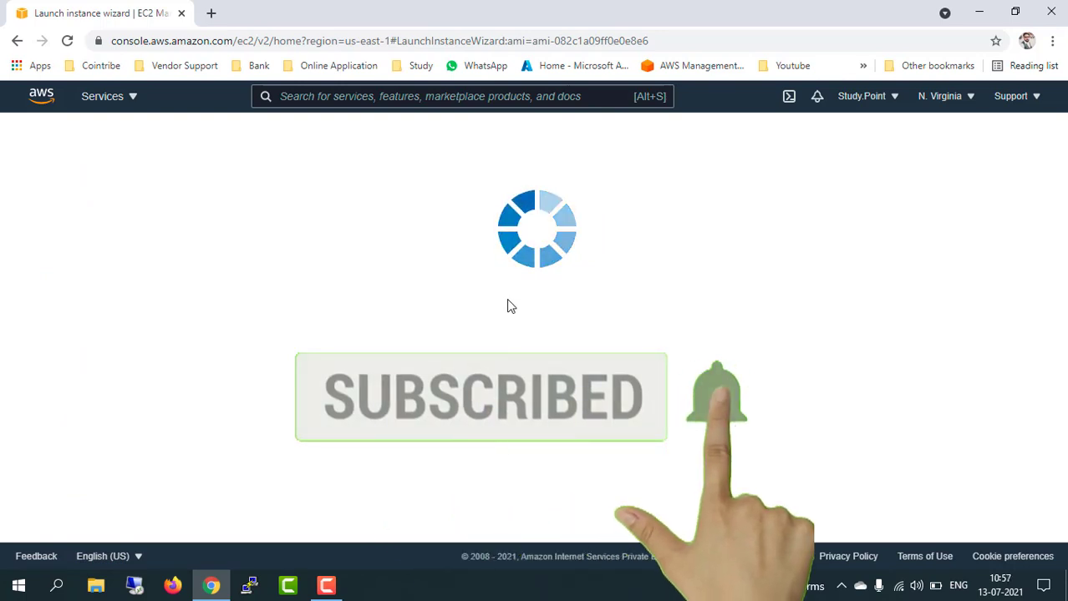
click(16, 39)
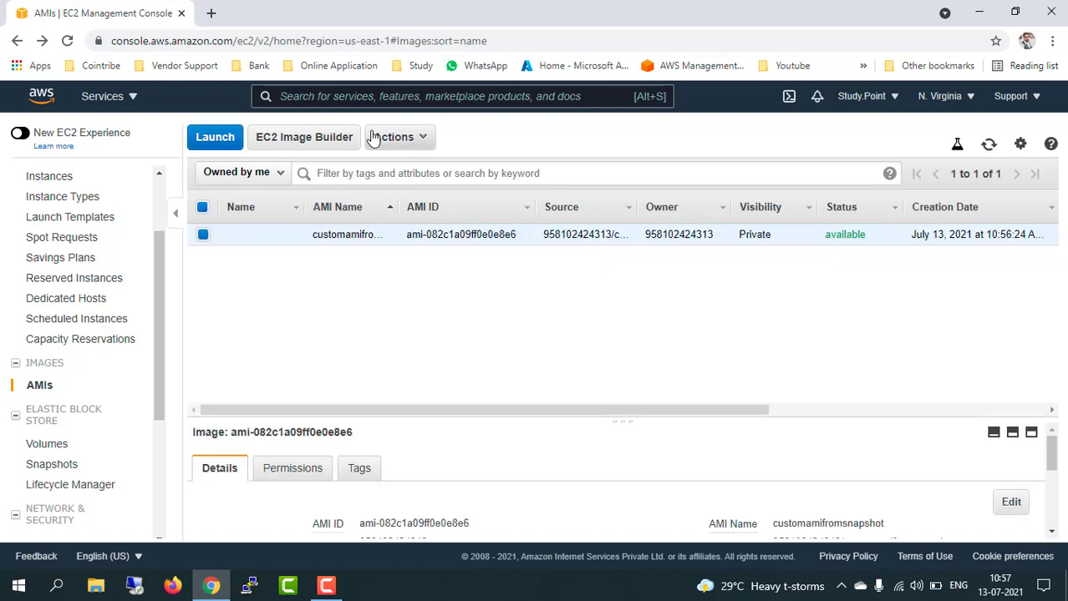
click(422, 139)
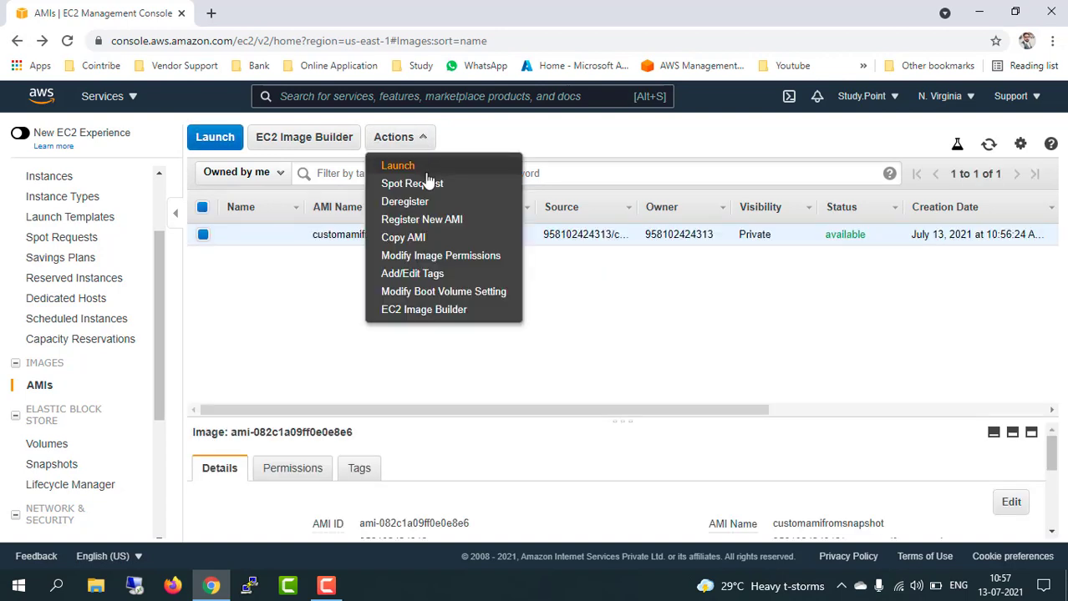
click(433, 292)
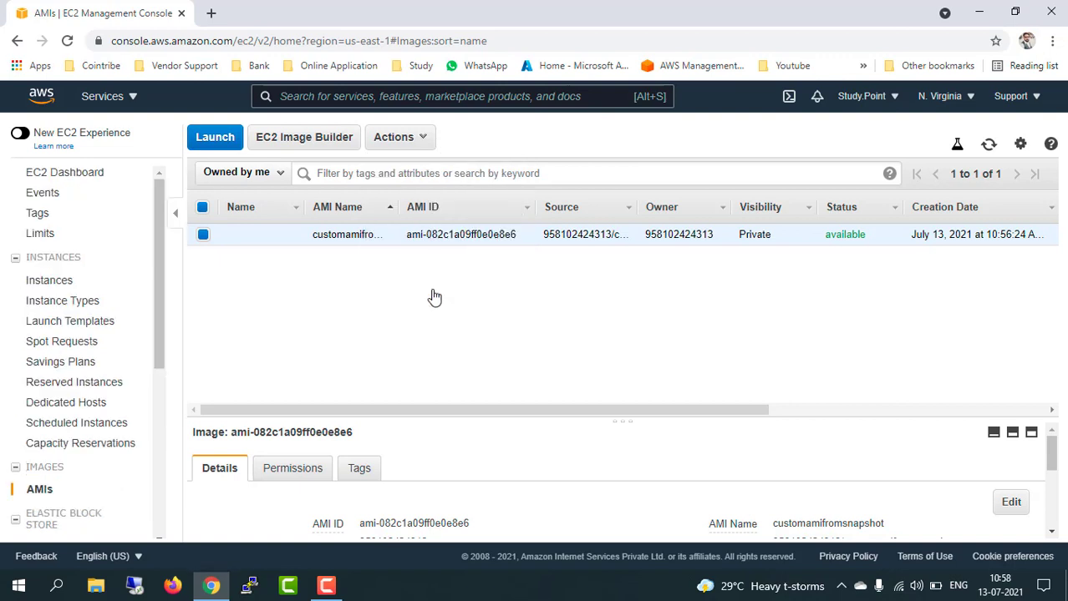
- Start launching an instance from the customamifromsnapshot AMI, keeping the t2.micro type and default instance details, and proceed to the storage settings
click(424, 140)
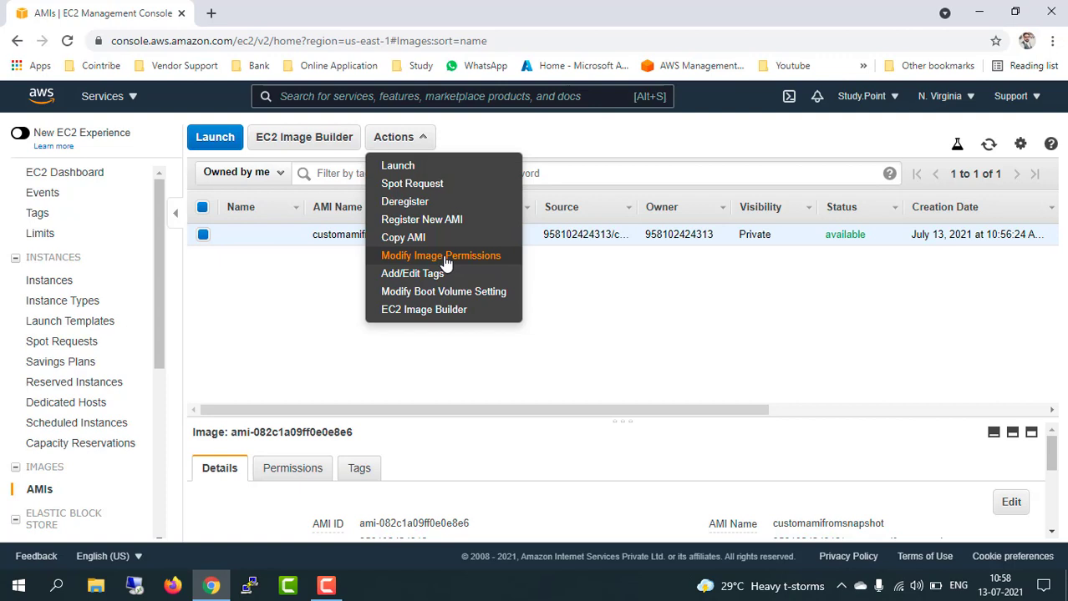
click(398, 166)
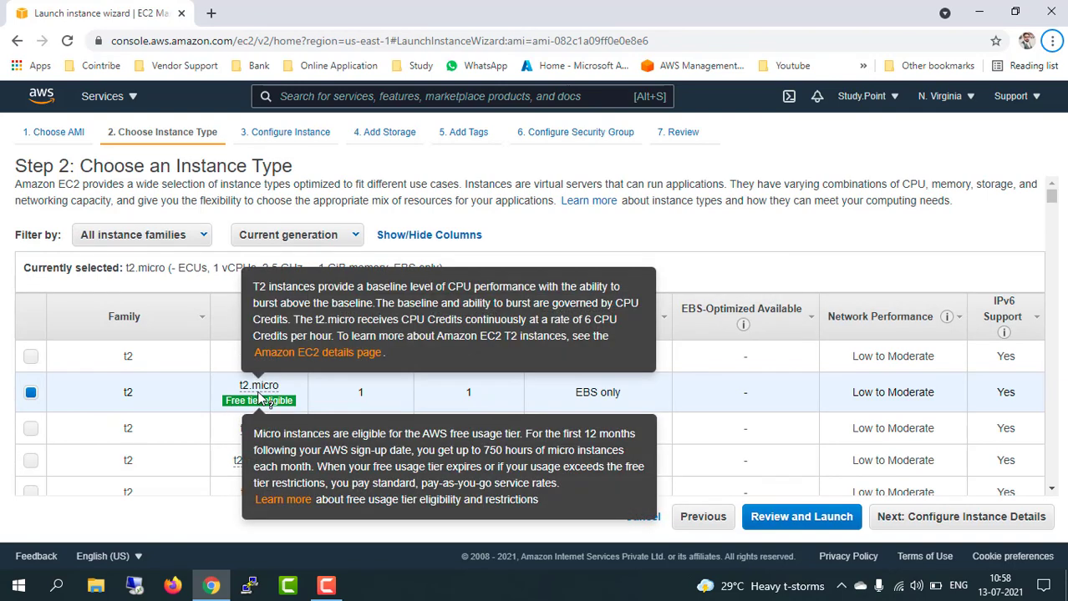
click(936, 517)
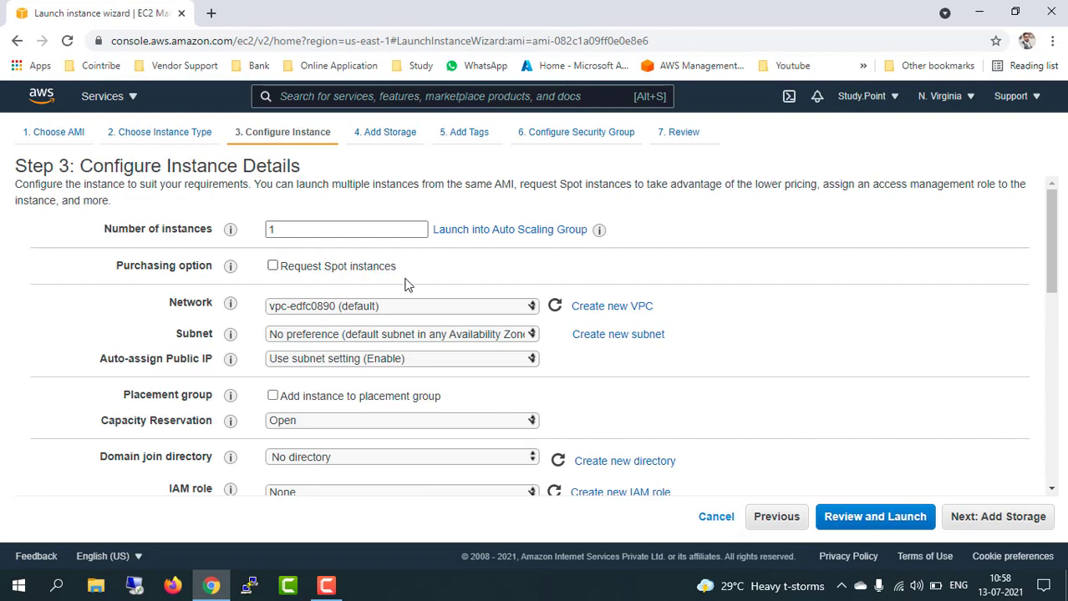
scroll(833, 421, down, 3)
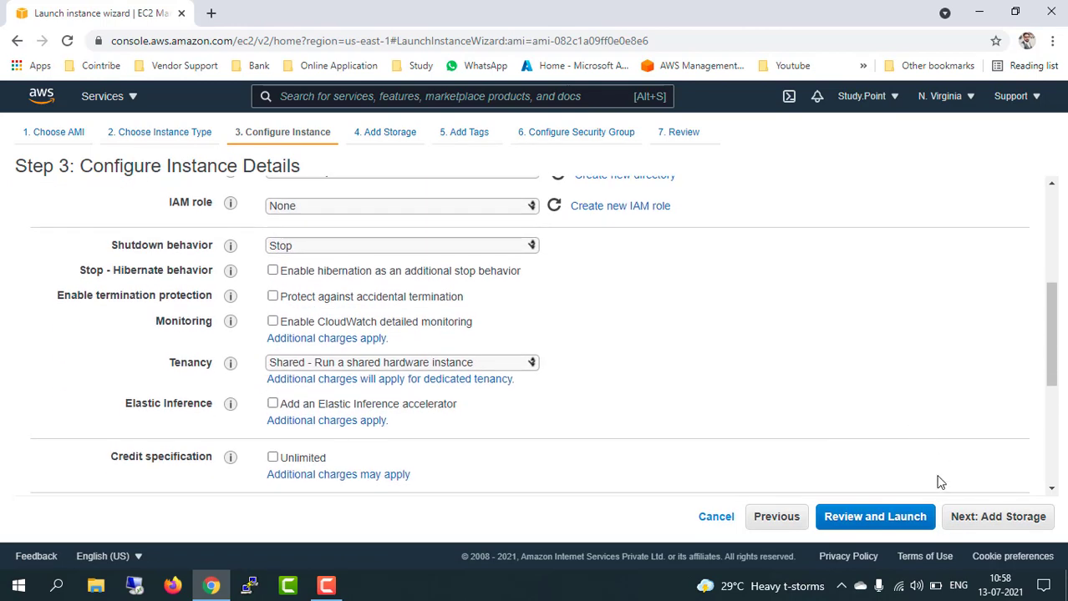
click(979, 518)
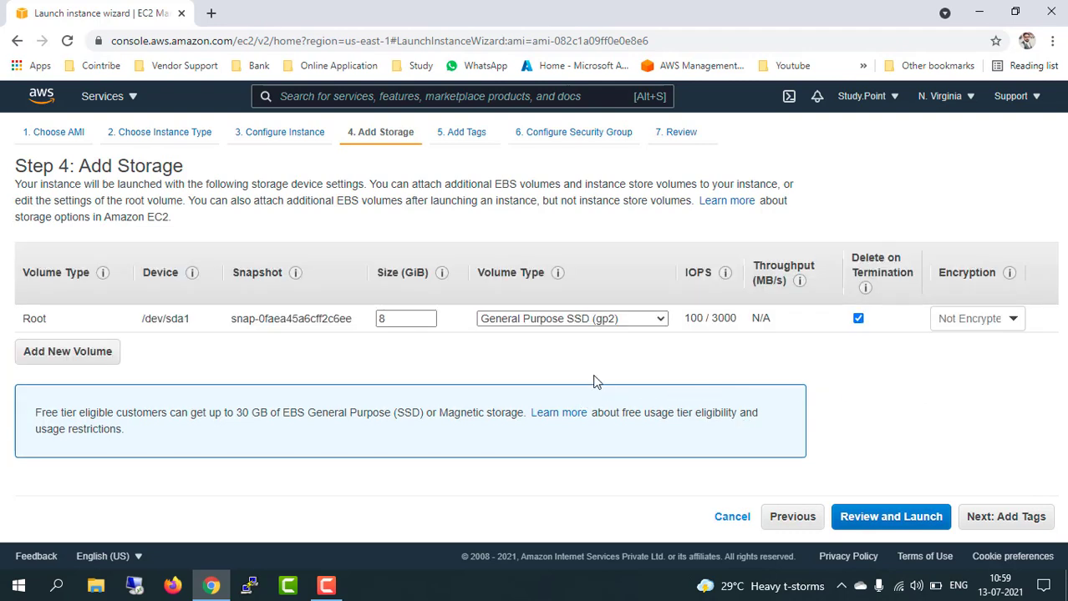
drag(570, 412, 758, 412)
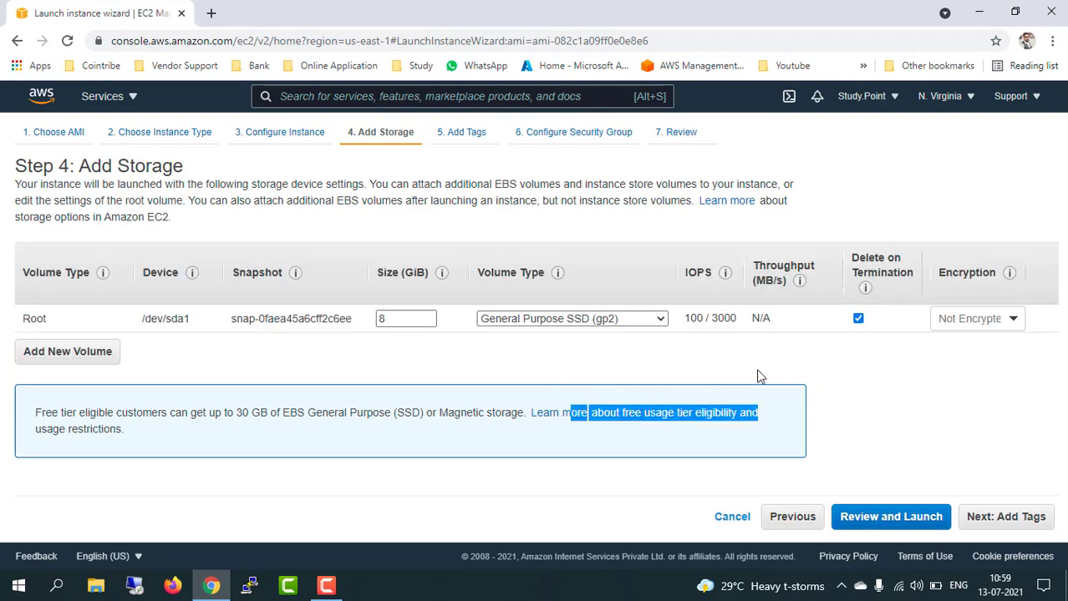
- Keep the default storage, tags, and new SSH security group settings, review the instance configuration, and proceed to the key pair selection
click(883, 403)
click(1009, 517)
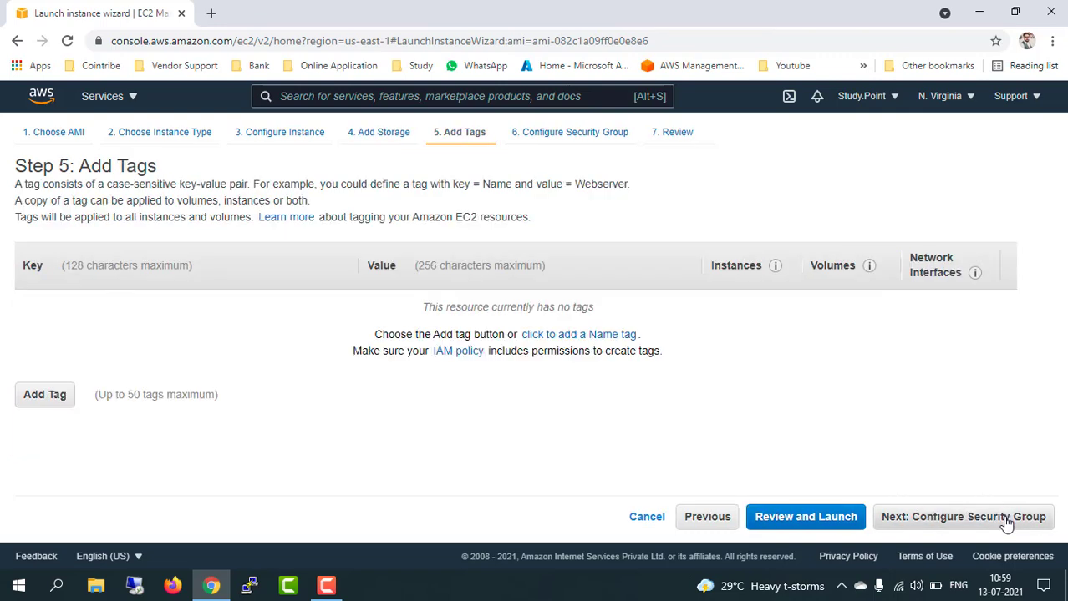
click(979, 523)
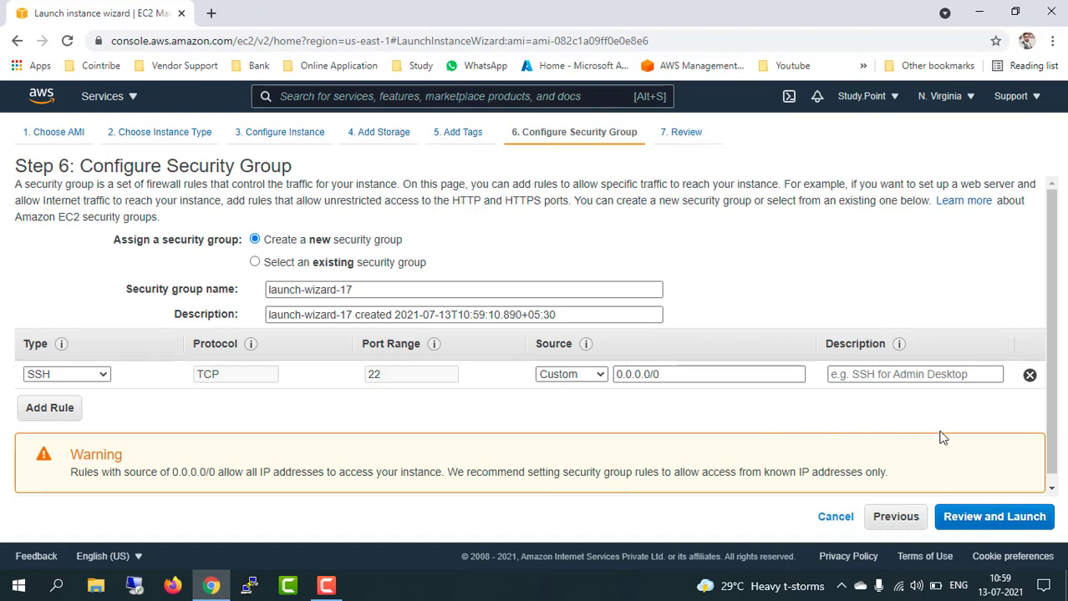
click(980, 513)
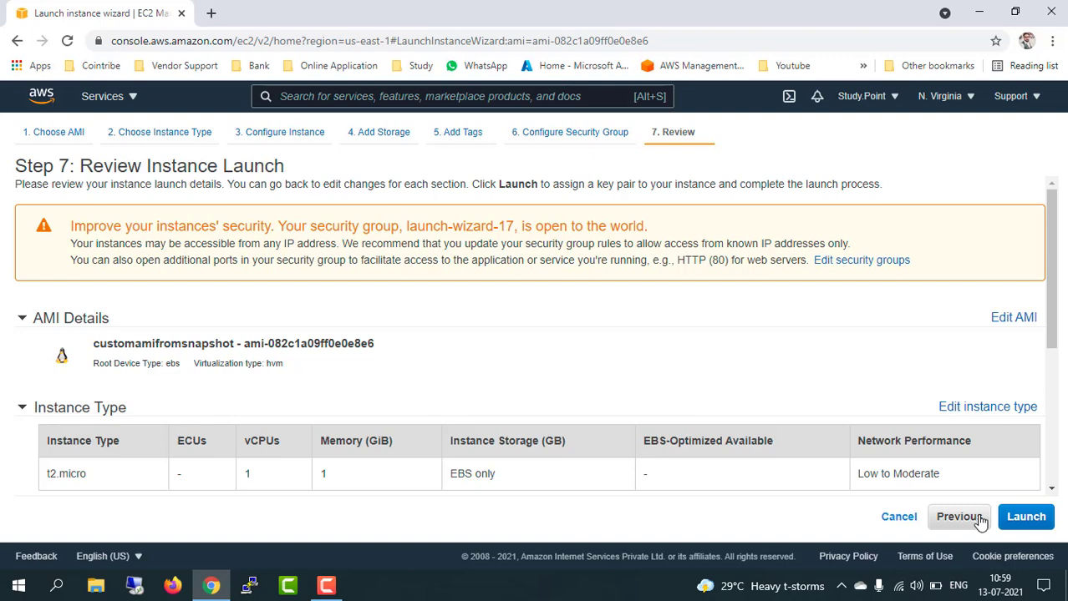
click(1024, 516)
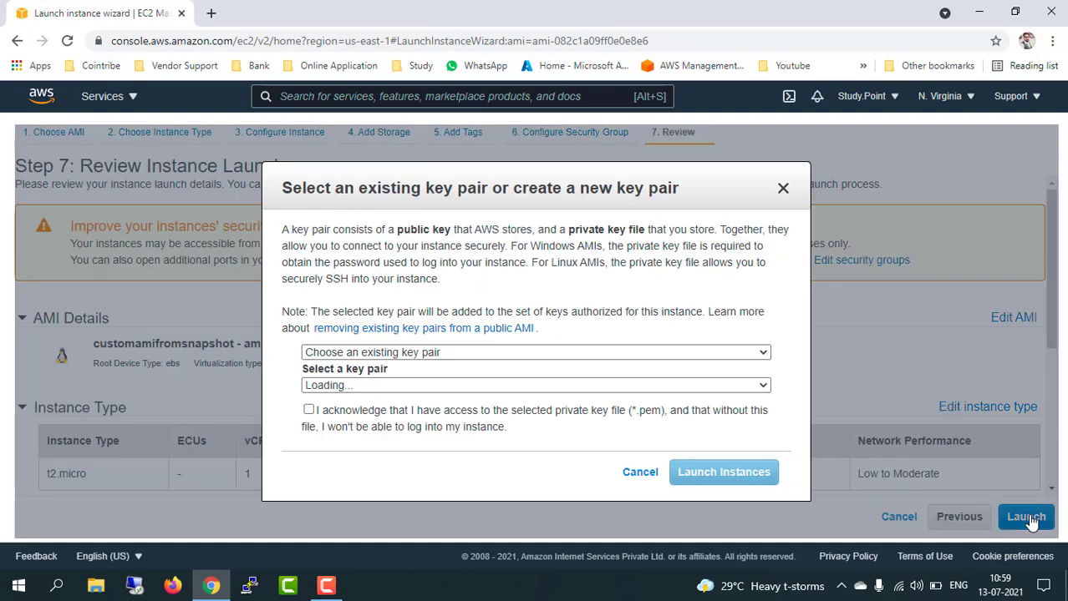
- Create a new key pair named "newpair" and download it to the Desktop as newpair.pem
click(585, 356)
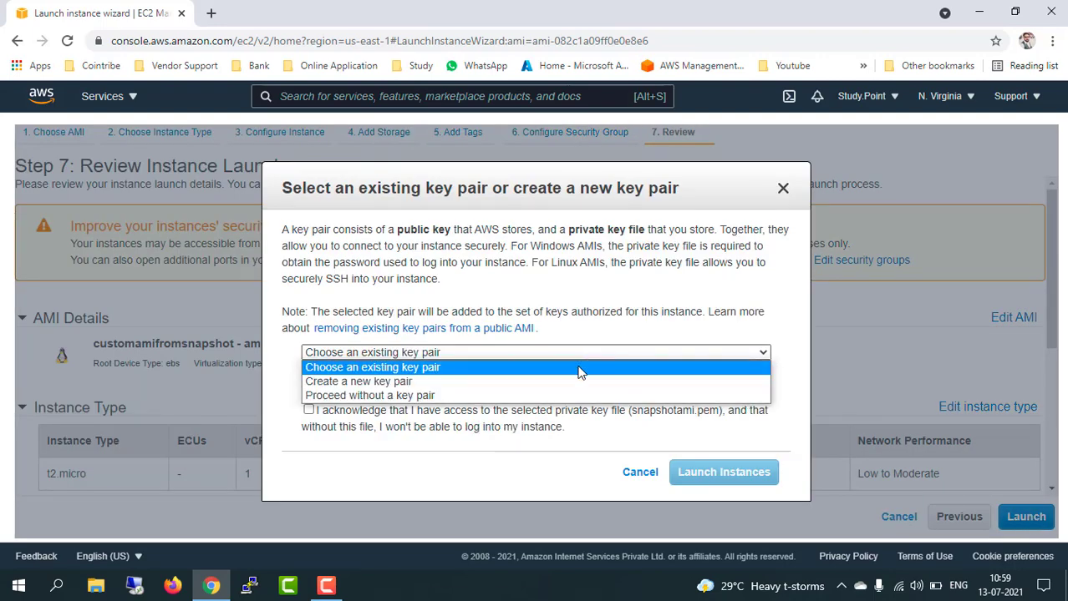
click(556, 381)
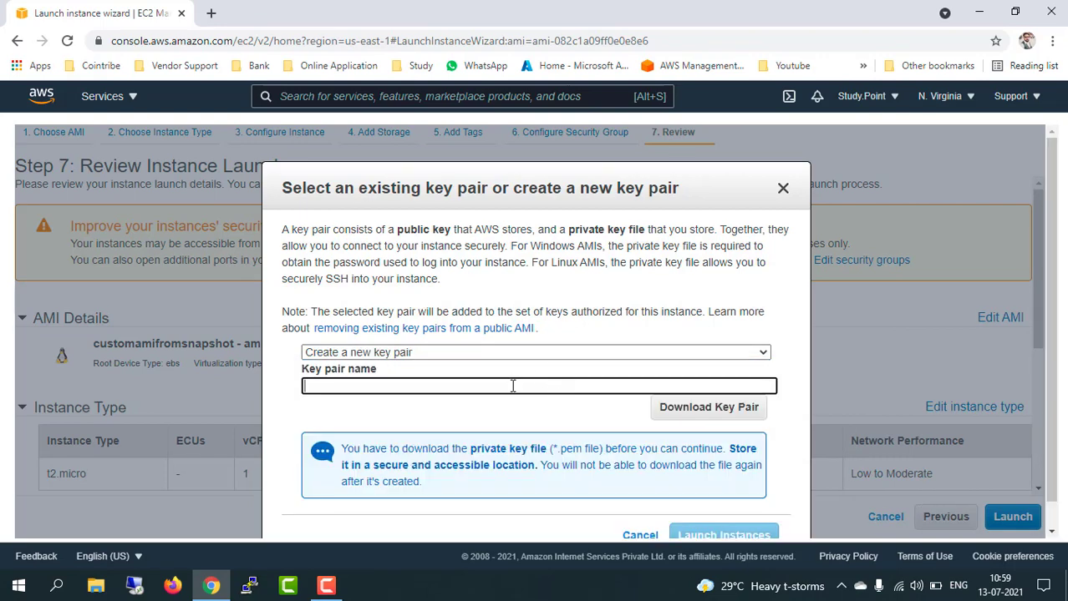
text(n)
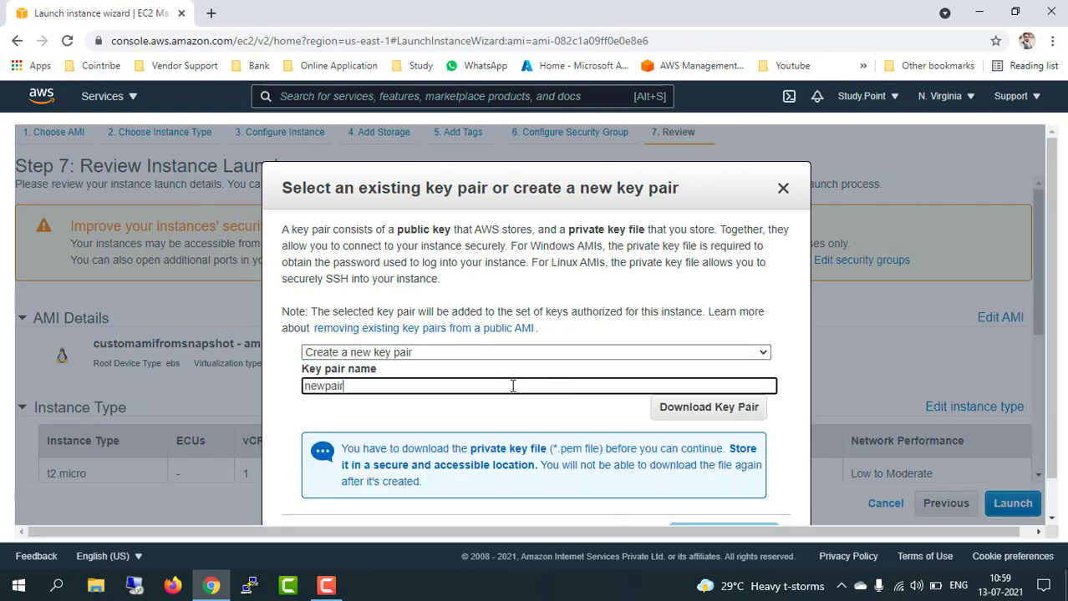
text(ewpair)
click(691, 407)
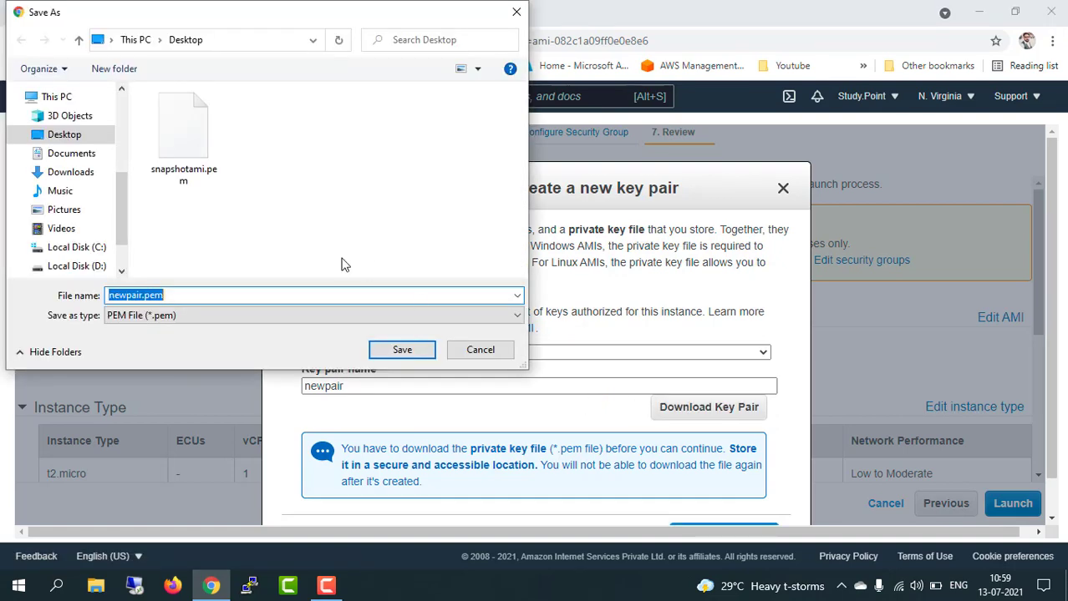
click(403, 350)
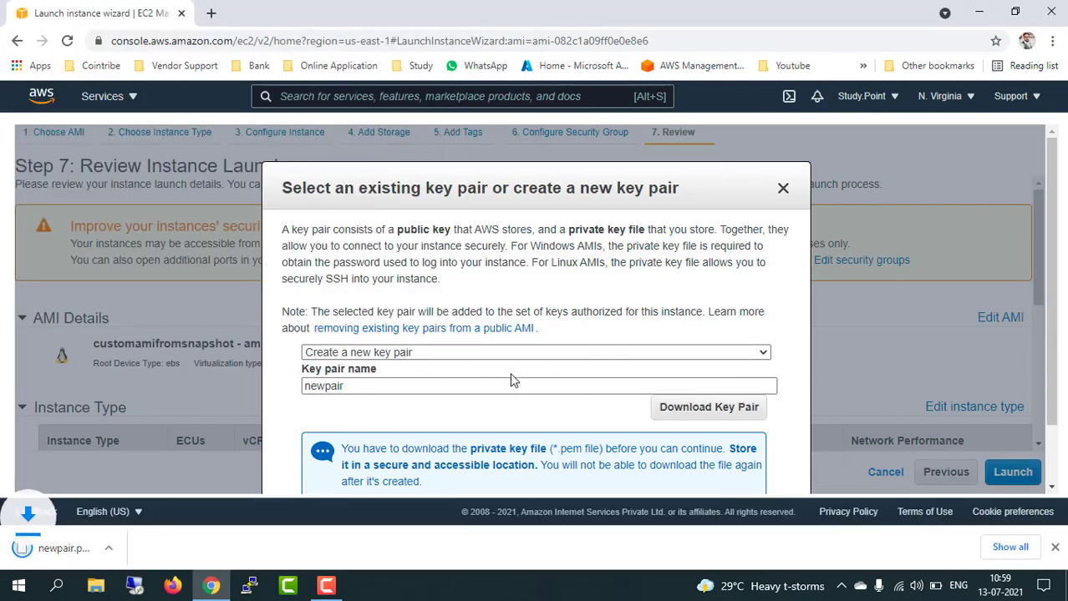
- Launch the instance with the new key pair, dismiss the download bar, and open the launched instance in the instance list
scroll(509, 381, down, 1)
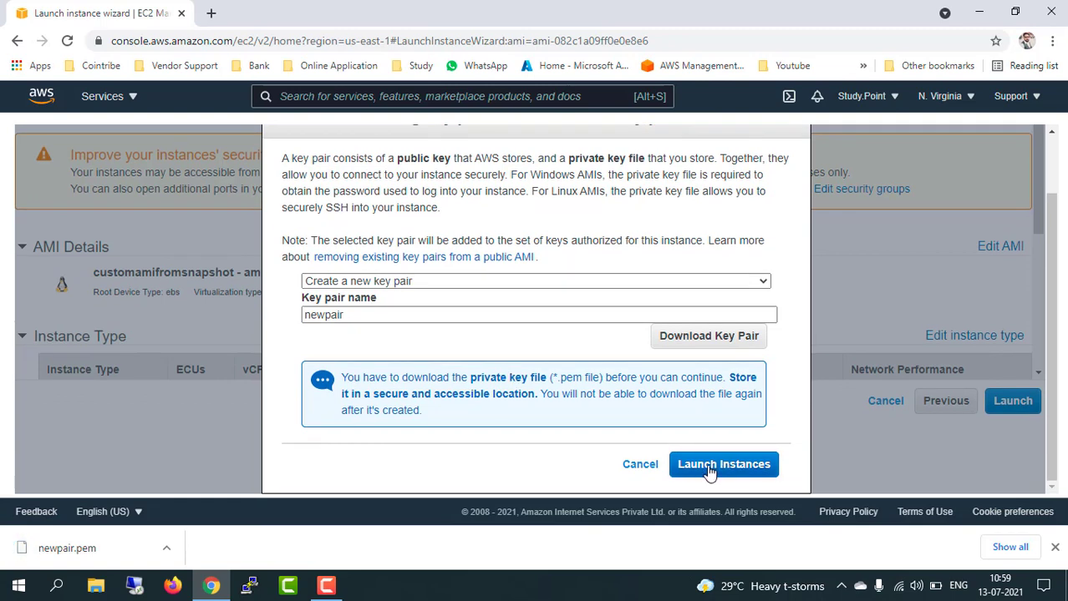
click(725, 471)
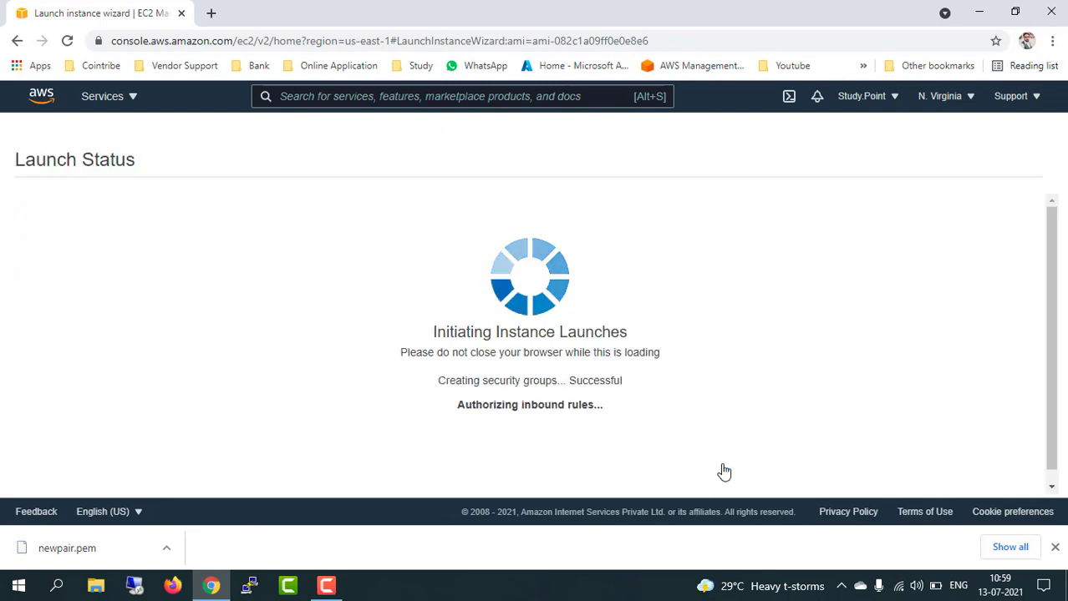
click(1054, 548)
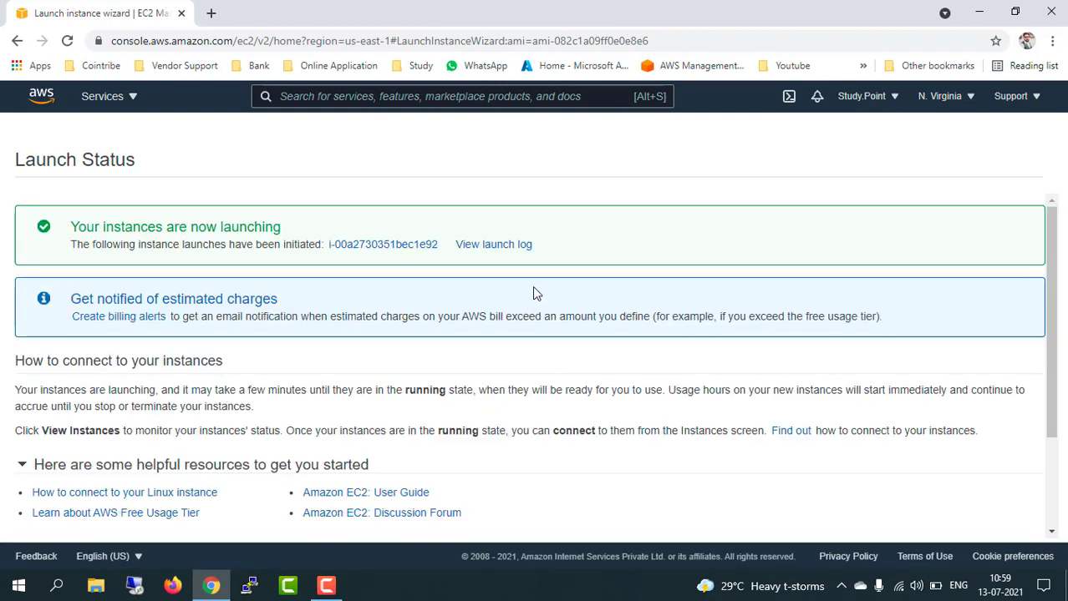
click(384, 245)
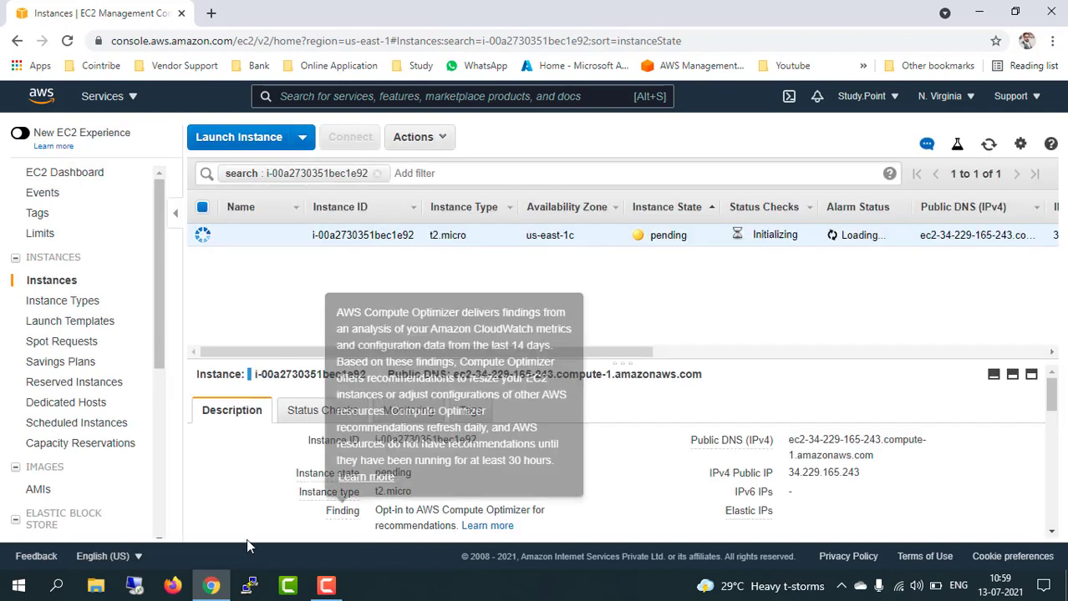
- Open PuTTYgen and load newpair.pem from the Desktop, showing all file types, and acknowledge the import notice
click(56, 589)
text(p)
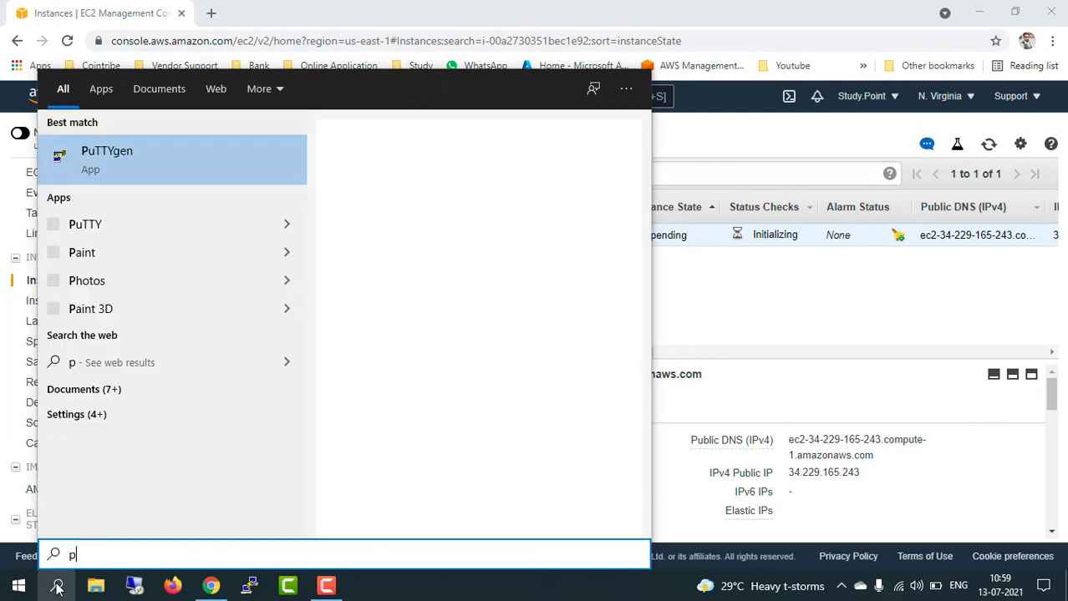
text(ut)
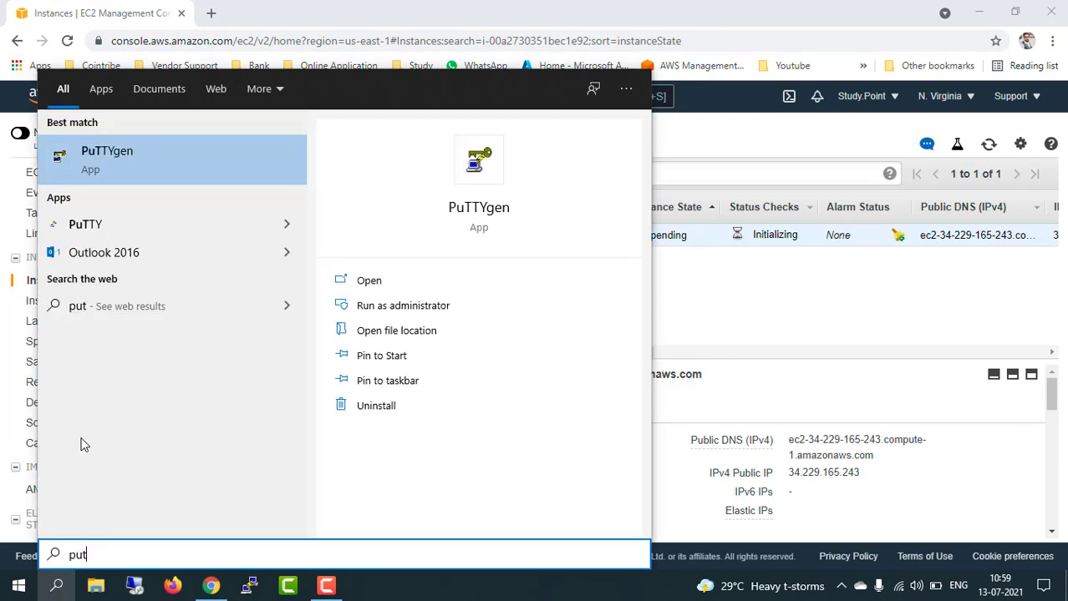
click(147, 160)
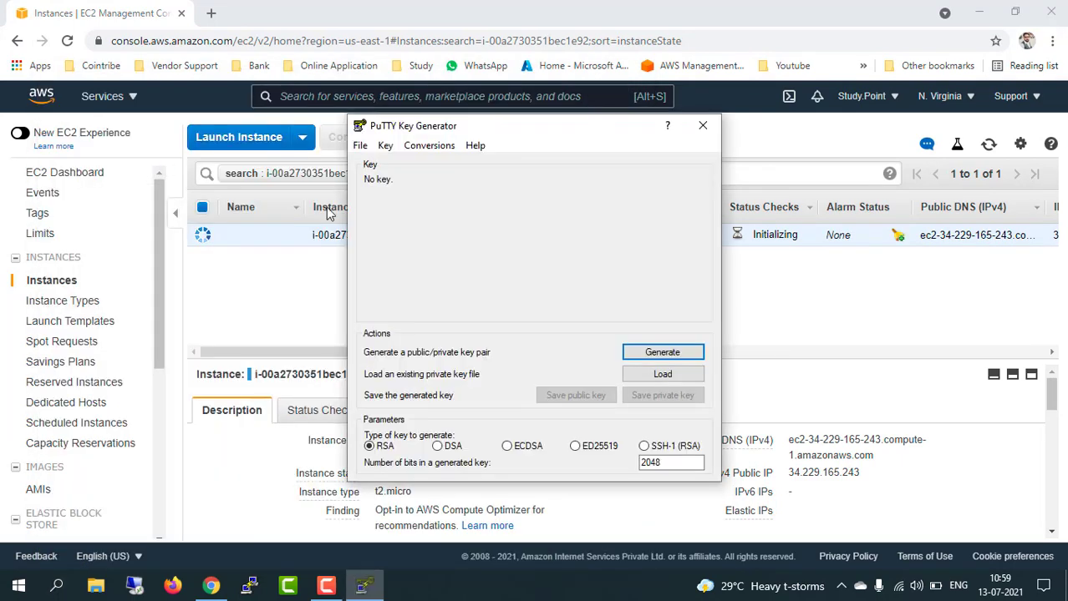
click(667, 373)
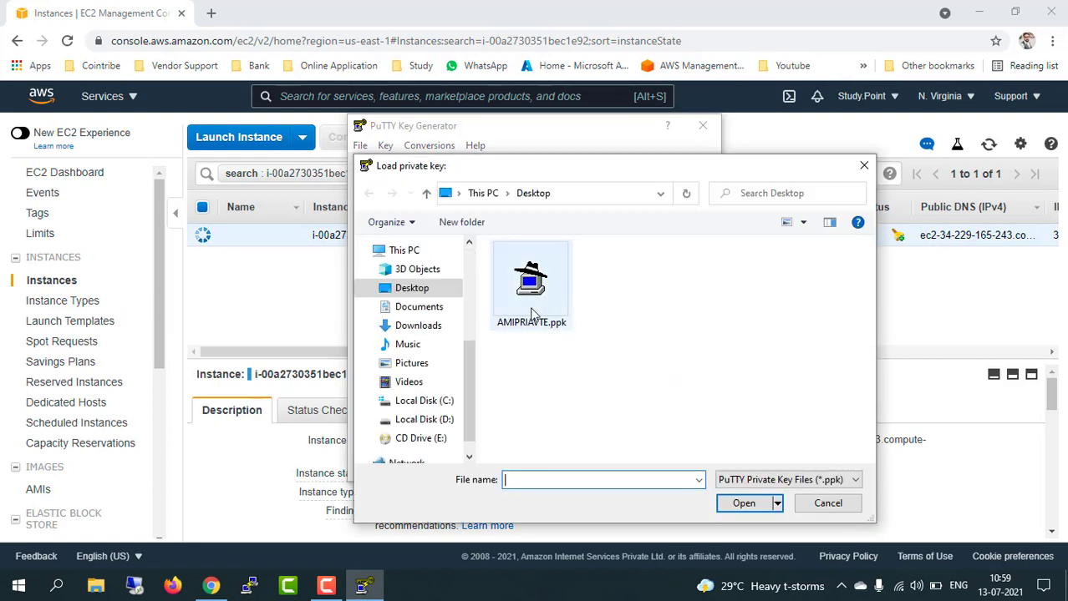
click(749, 481)
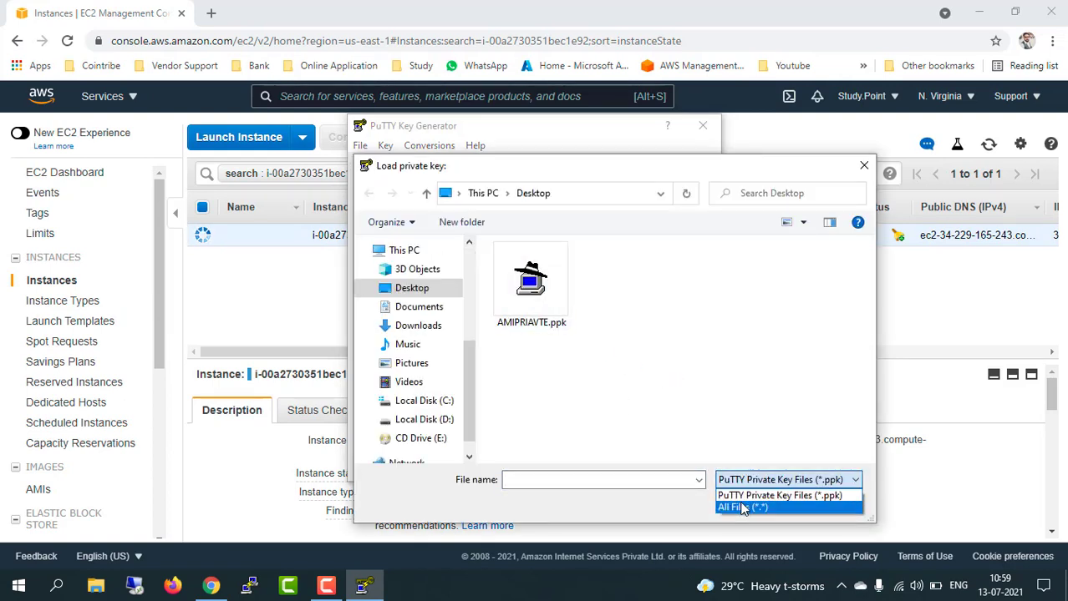
click(746, 505)
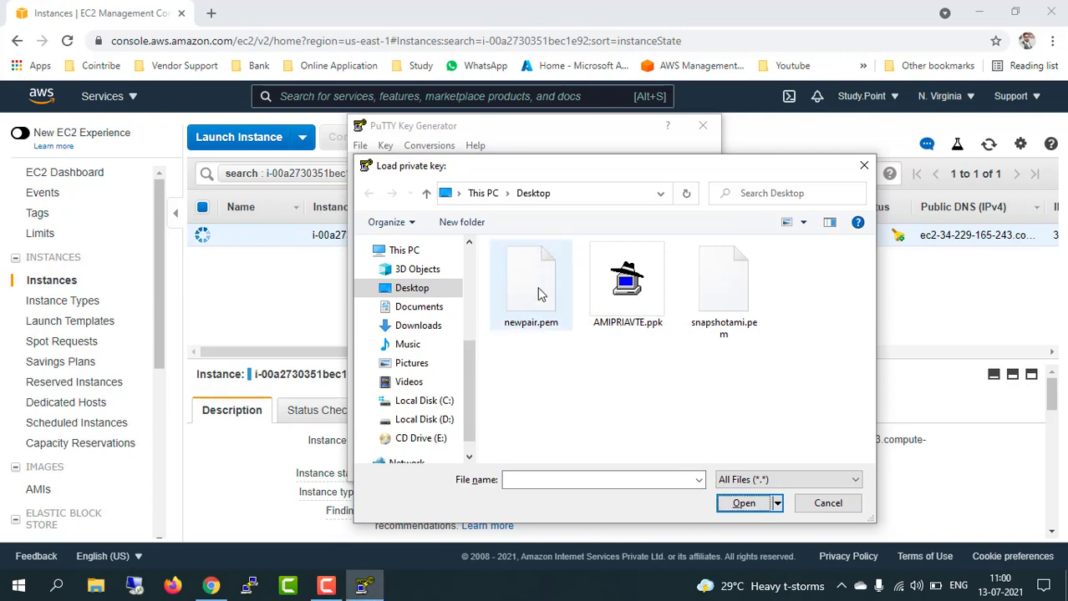
click(538, 293)
click(745, 503)
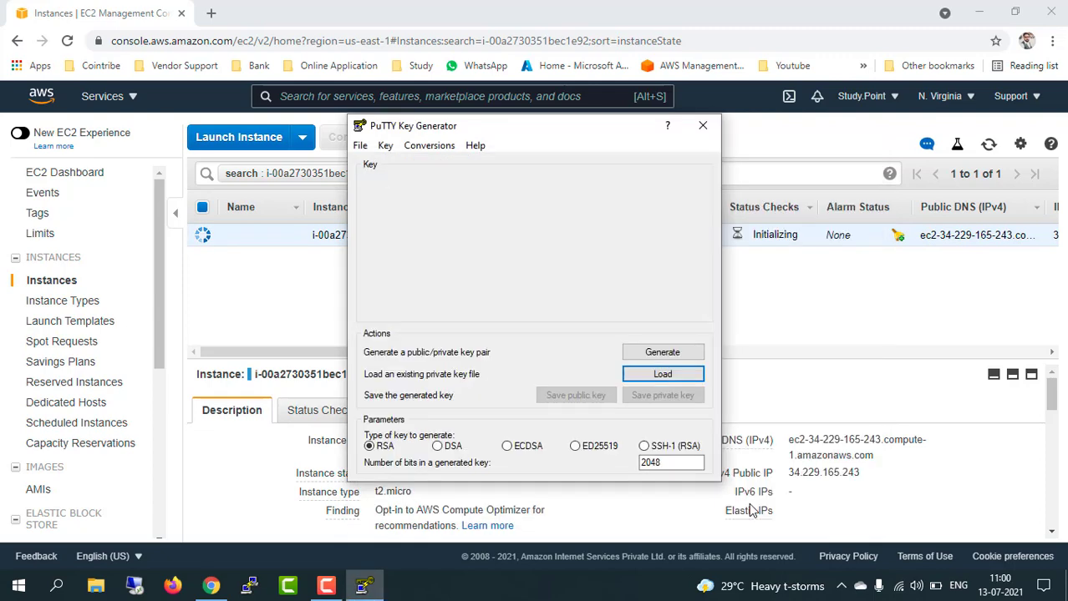
click(628, 361)
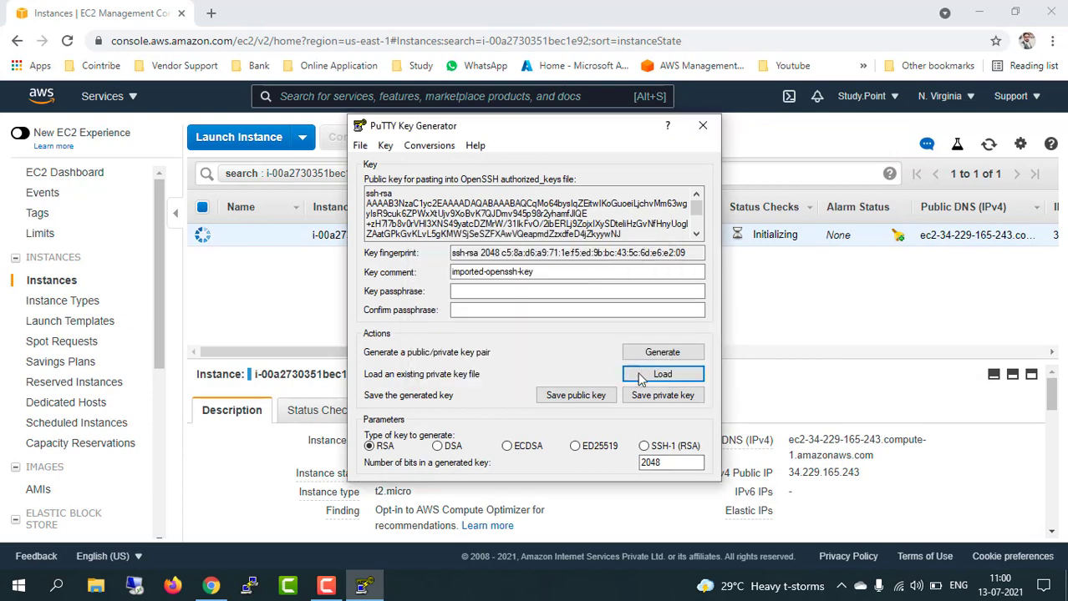
- Save the private key without a passphrase as "newprivatekey" on the Desktop and close PuTTYgen
click(650, 396)
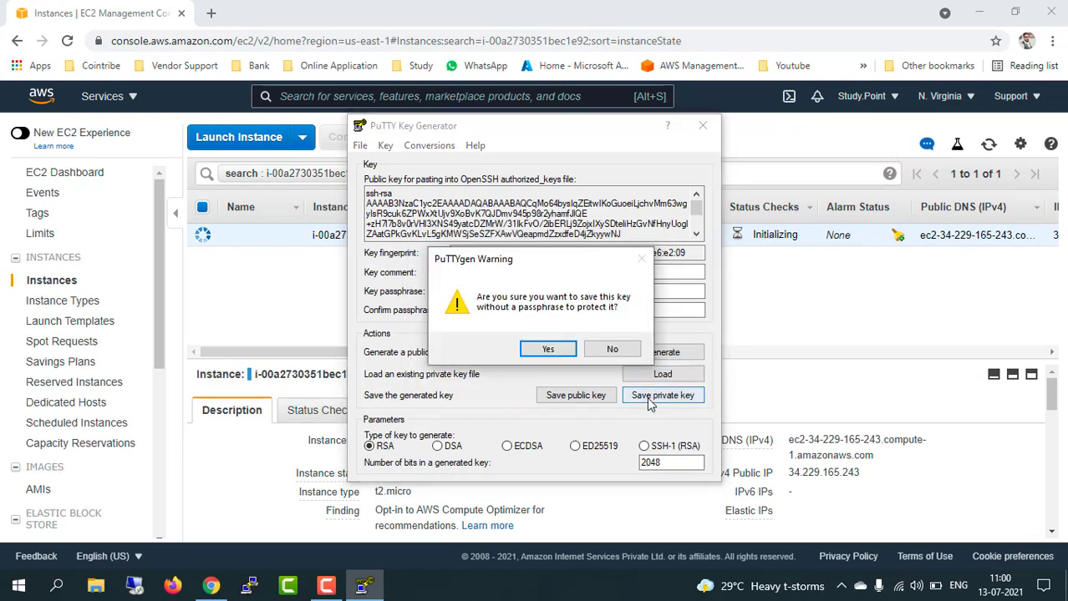
click(547, 349)
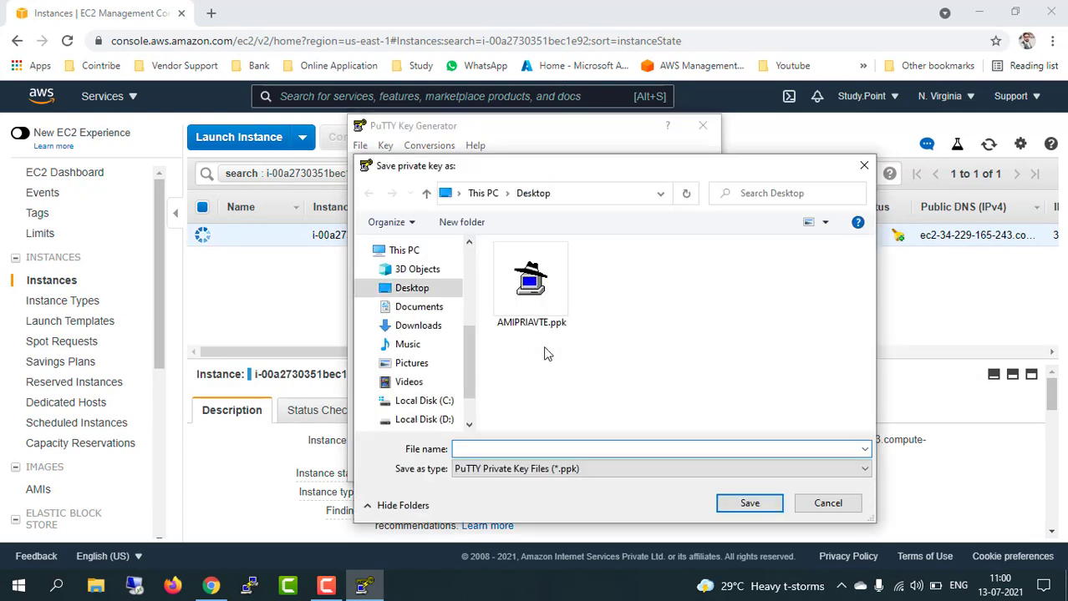
text(newprivatekey)
click(765, 505)
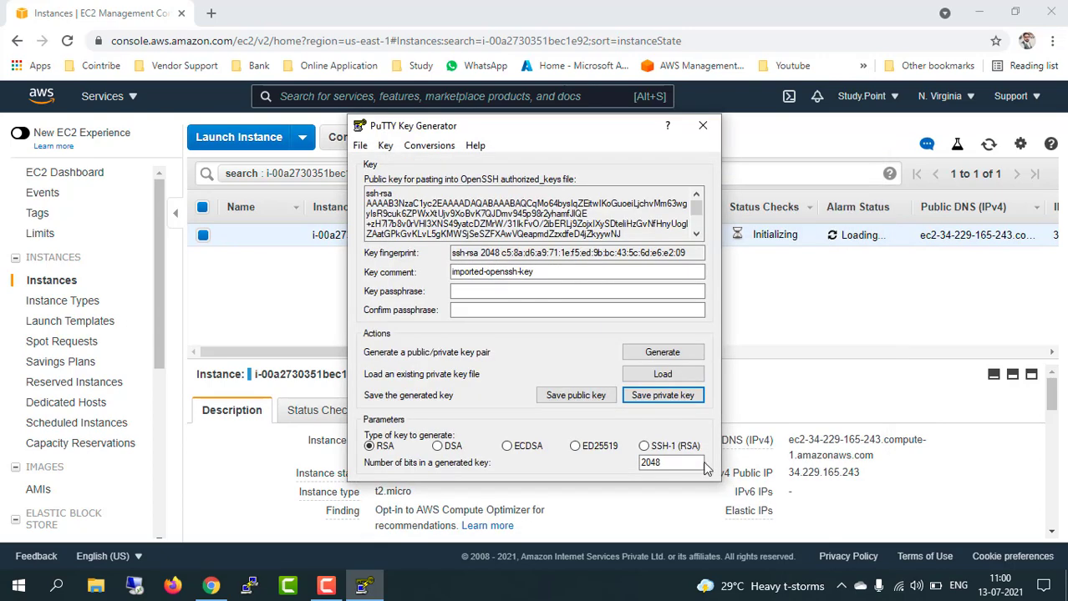
click(703, 126)
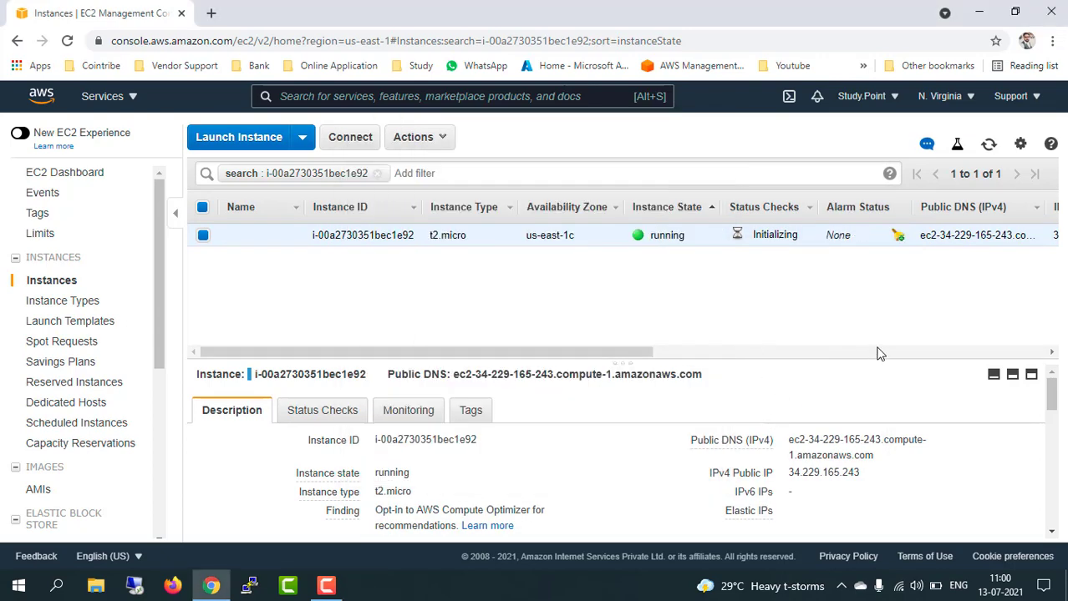
- Refresh the instance list in the EC2 console and copy the instance's IPv4 public IP into PuTTY as the host name
click(989, 145)
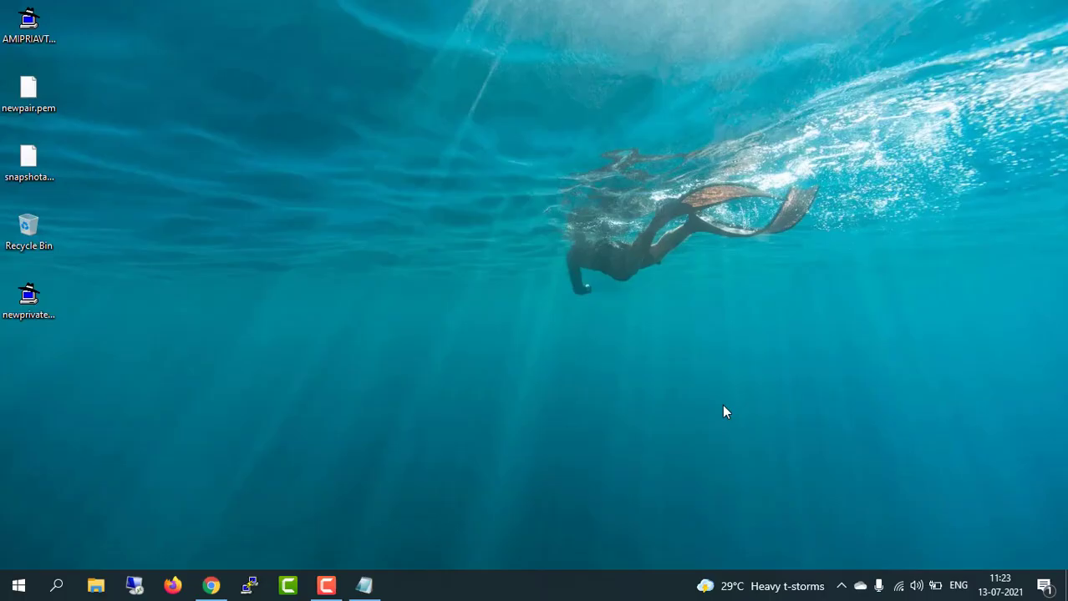
click(210, 587)
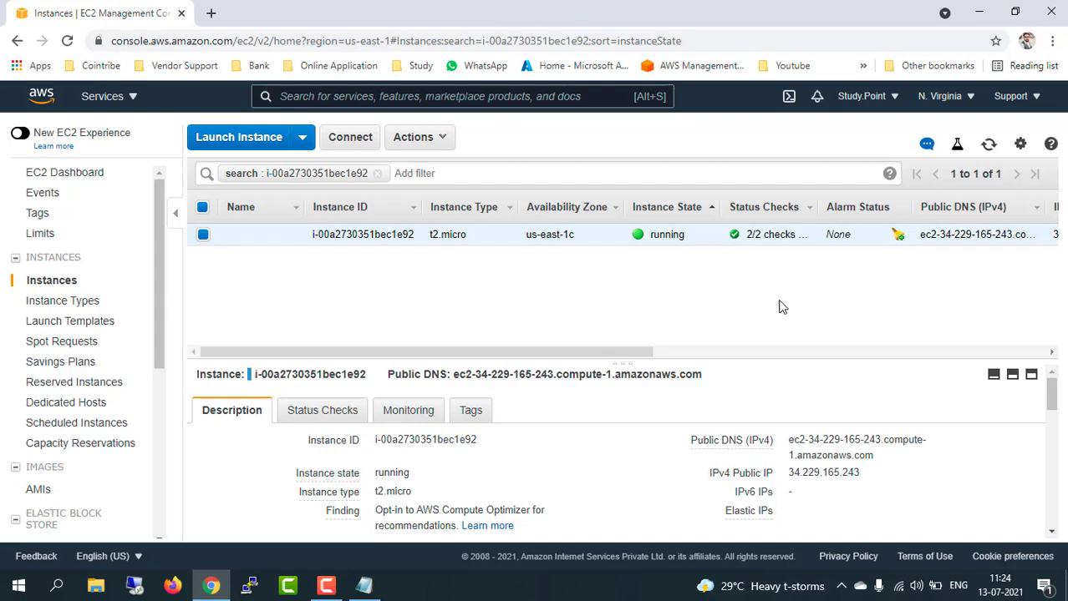
click(872, 474)
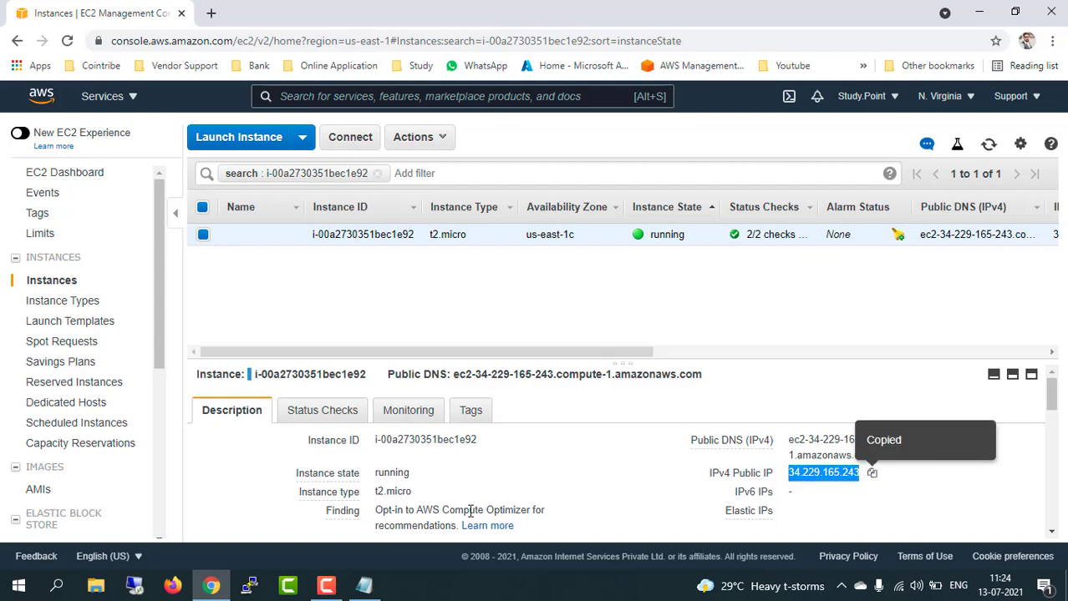
click(249, 586)
key(ctrl+v)
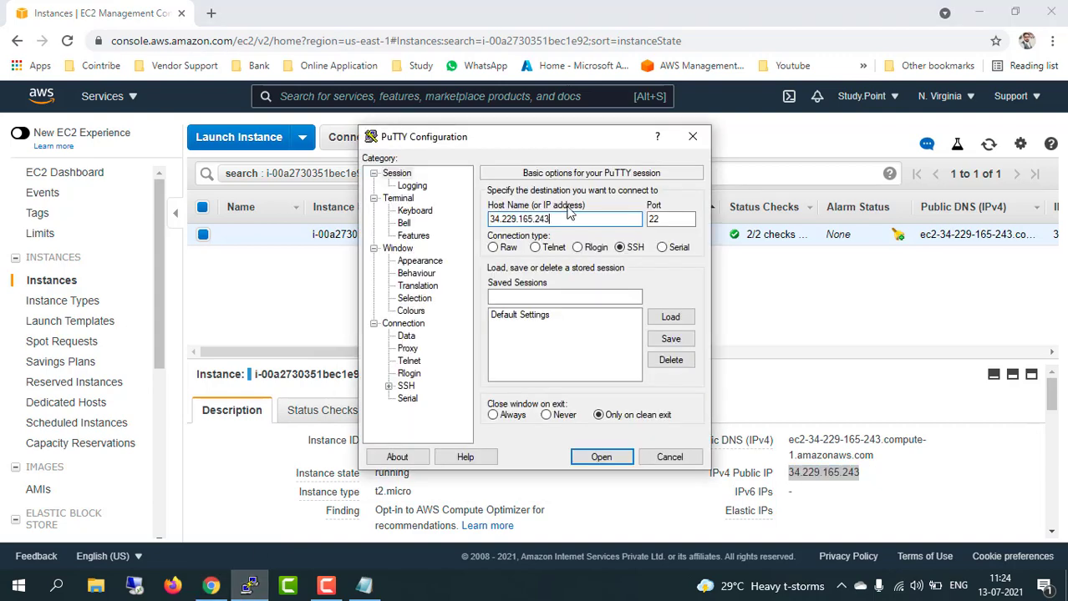
- Set newprivatekey.ppk as the private key file for SSH authentication, open the PuTTY session, and maximize the terminal window
click(388, 386)
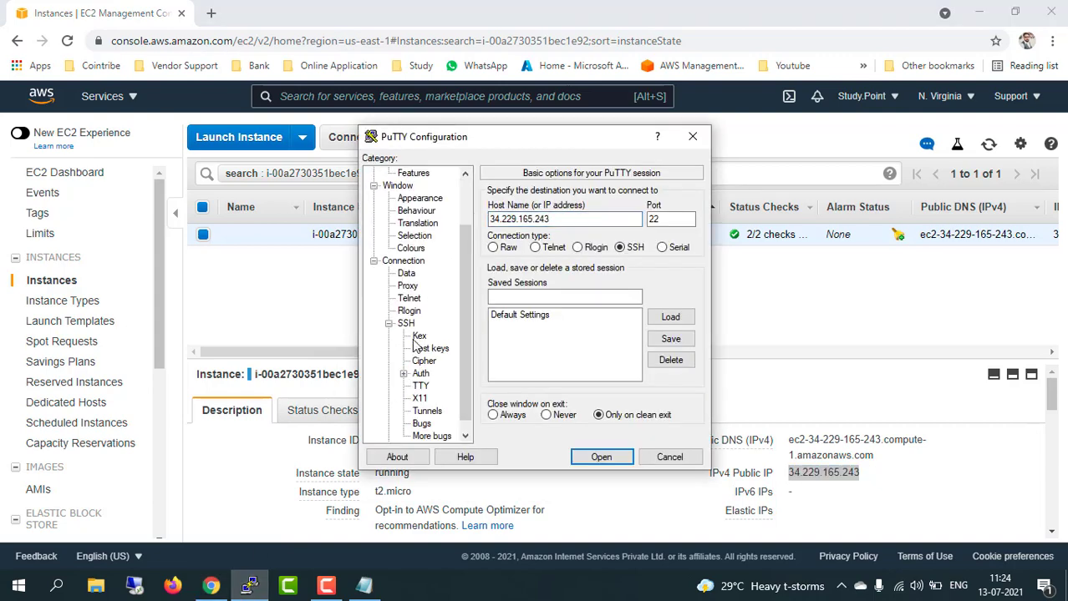
click(420, 375)
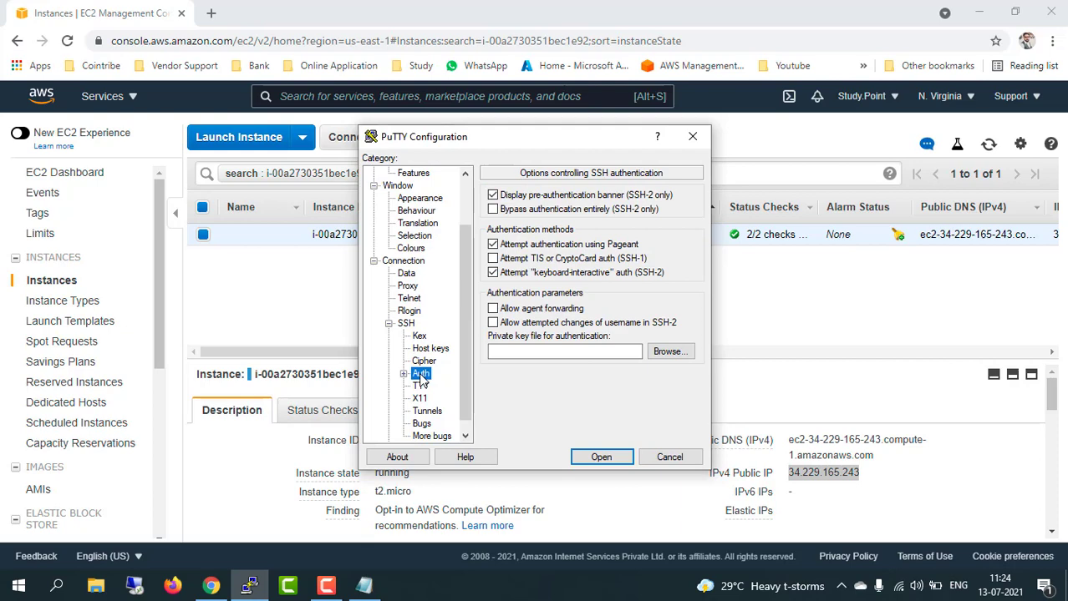
click(672, 352)
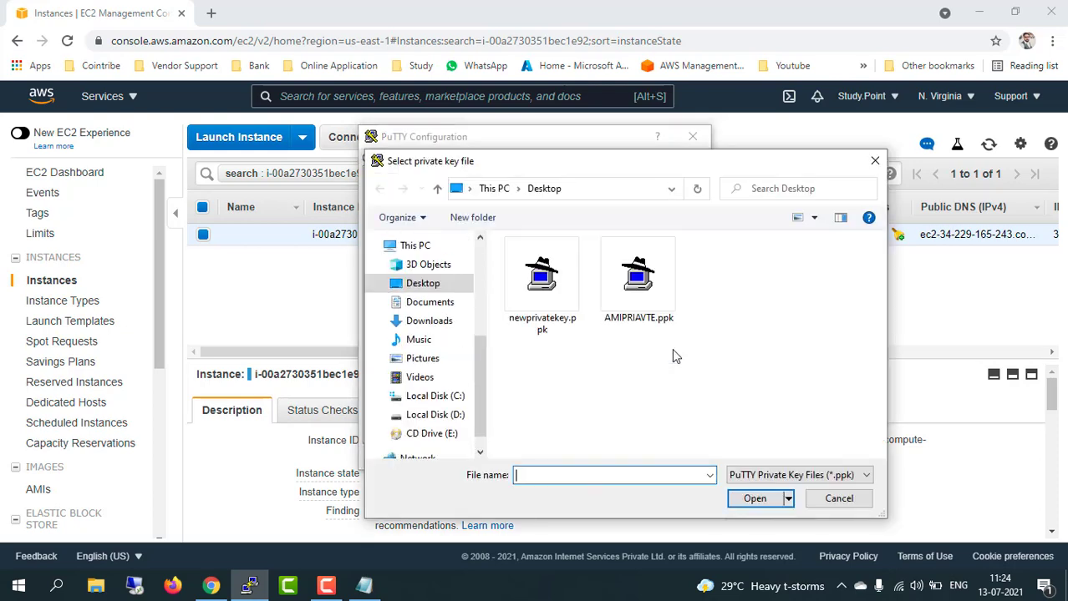
double_click(542, 282)
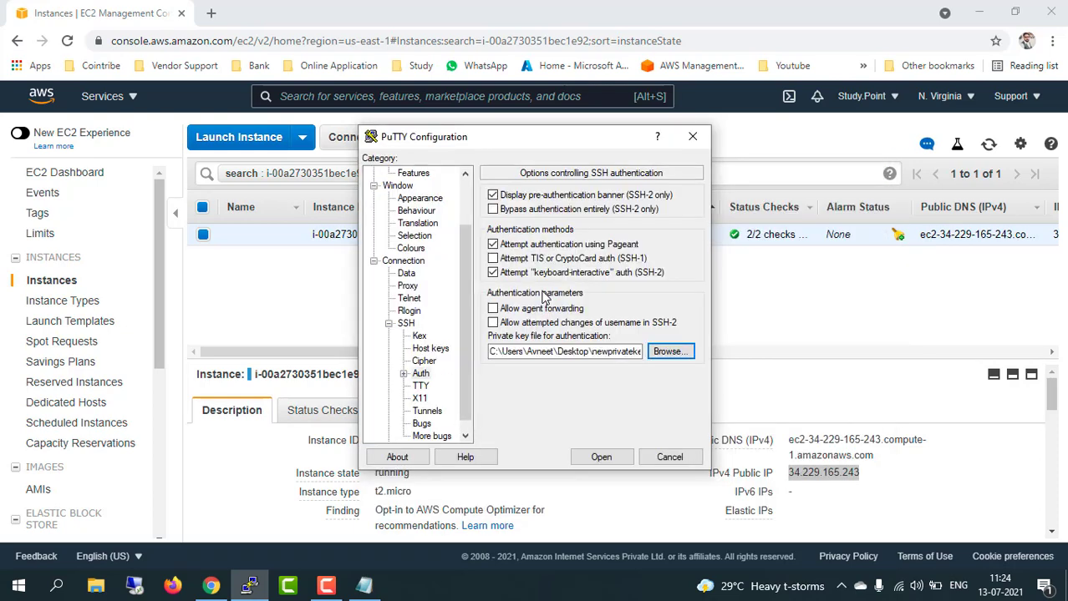
click(598, 457)
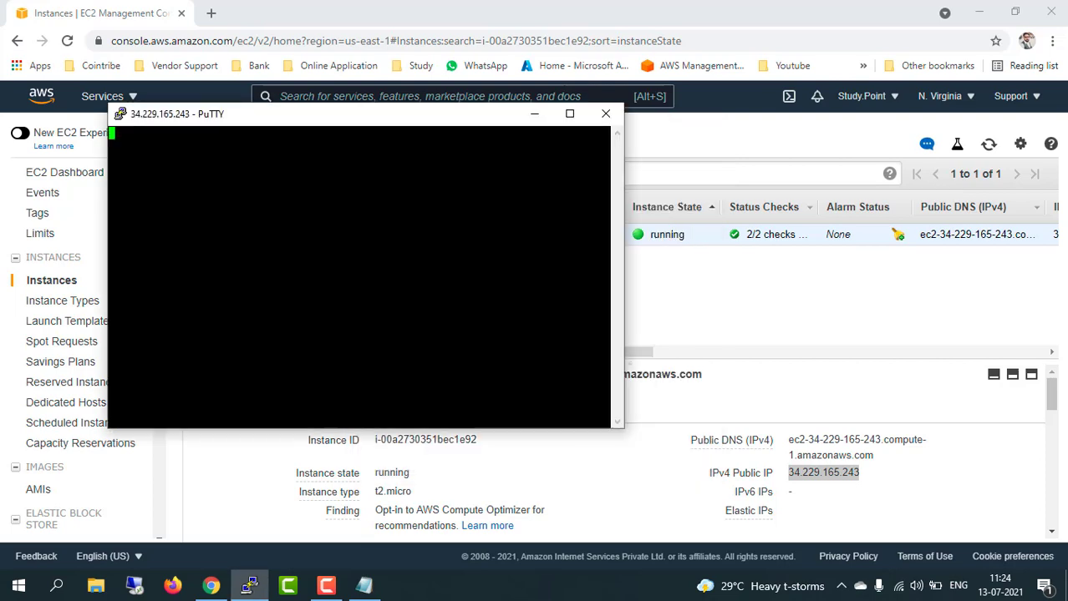
click(569, 114)
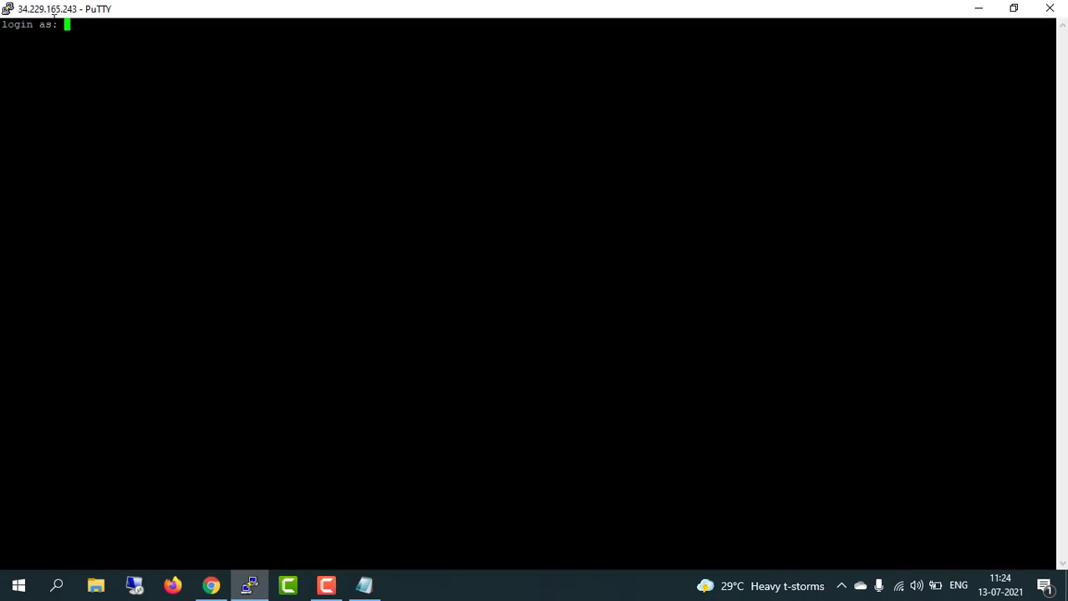
- Change the PuTTY session's terminal font to Courier New bold, 20-point, and apply the settings
click(9, 10)
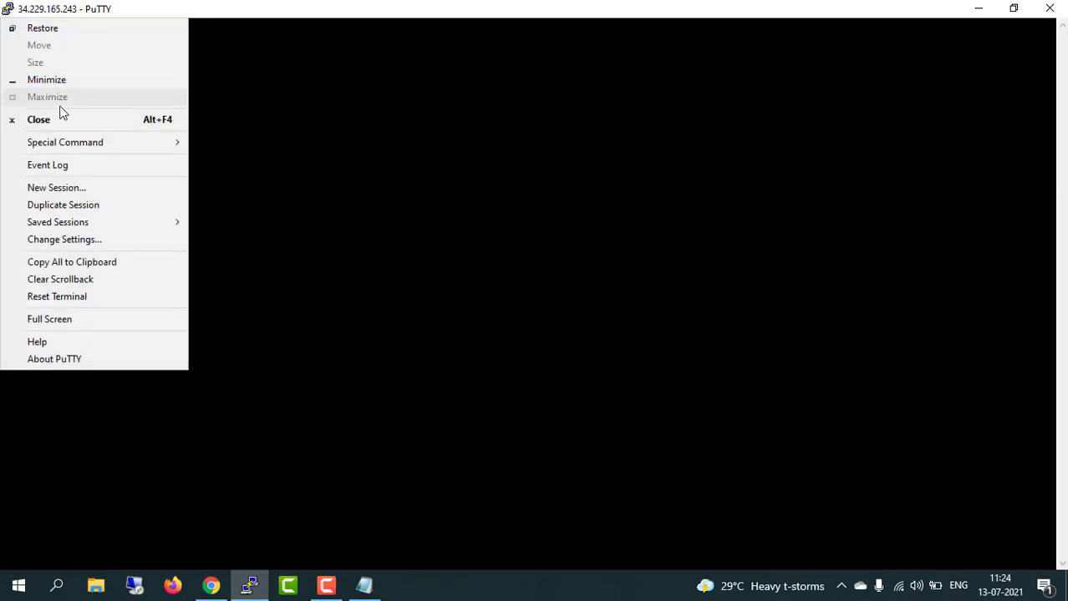
click(84, 239)
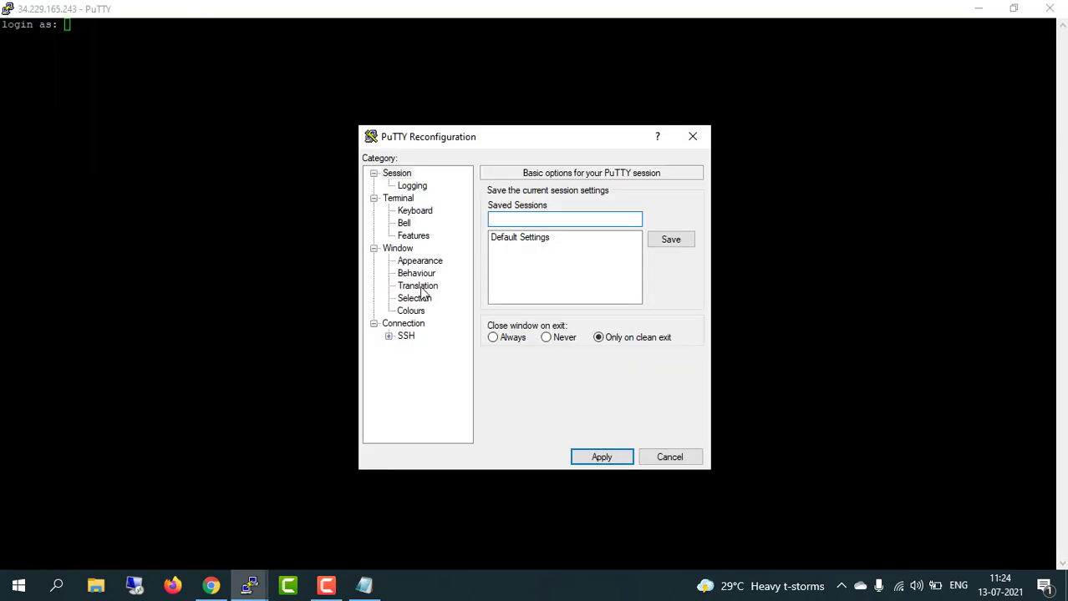
click(426, 260)
click(668, 285)
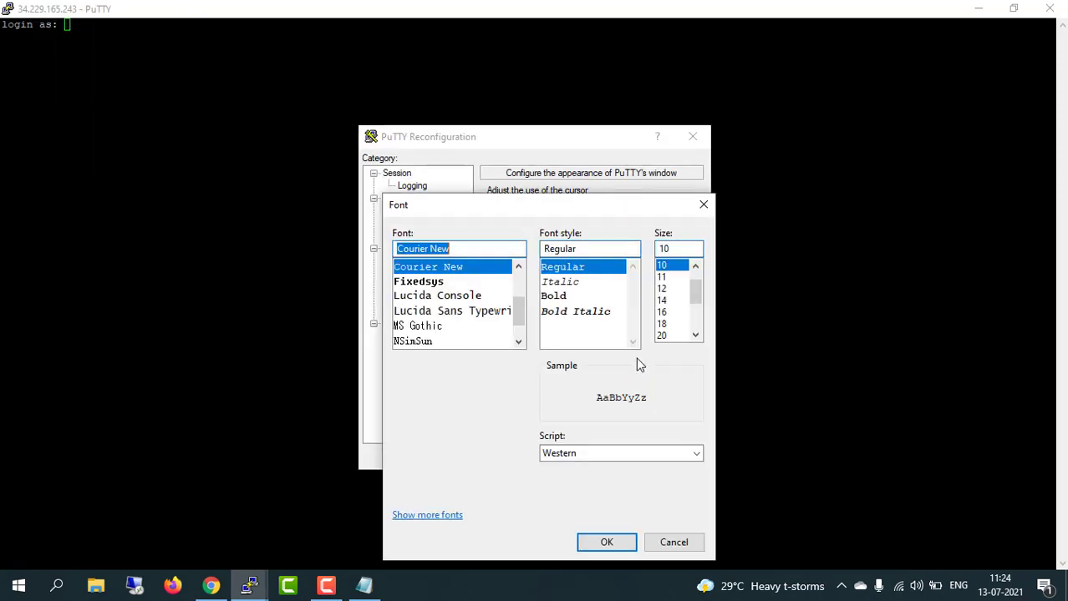
click(558, 296)
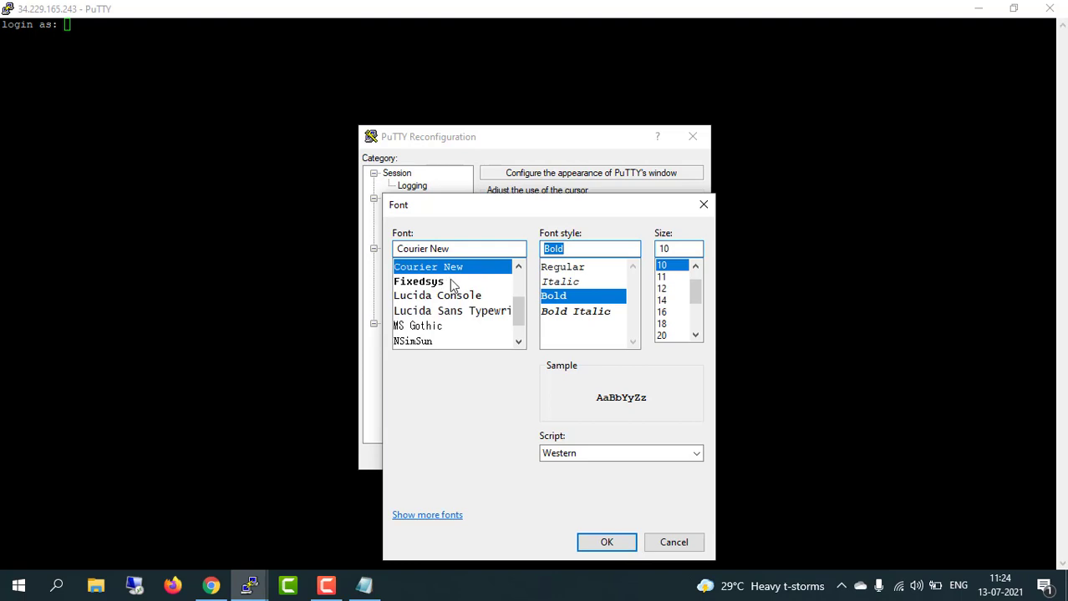
click(664, 336)
click(607, 543)
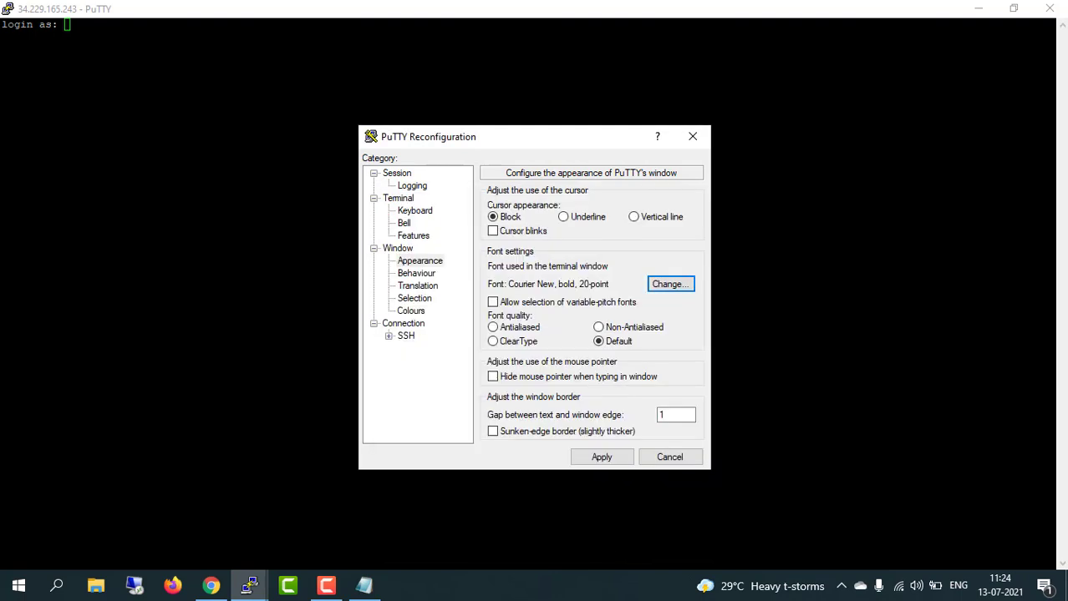
click(598, 464)
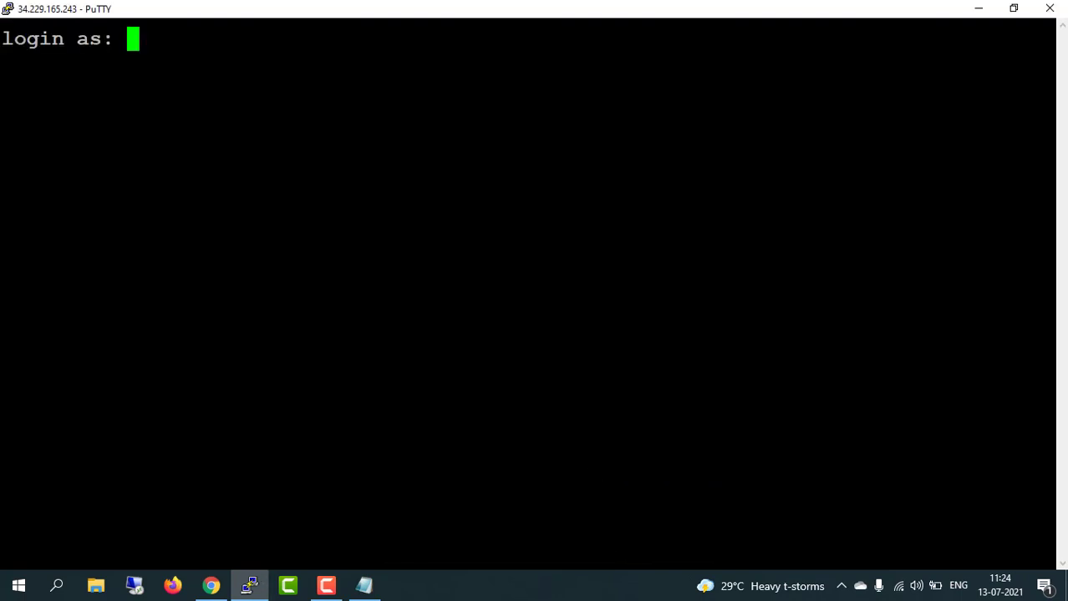
- Log in as ec2-user and switch to the root user with "sudo su -"
text(ec2-u)
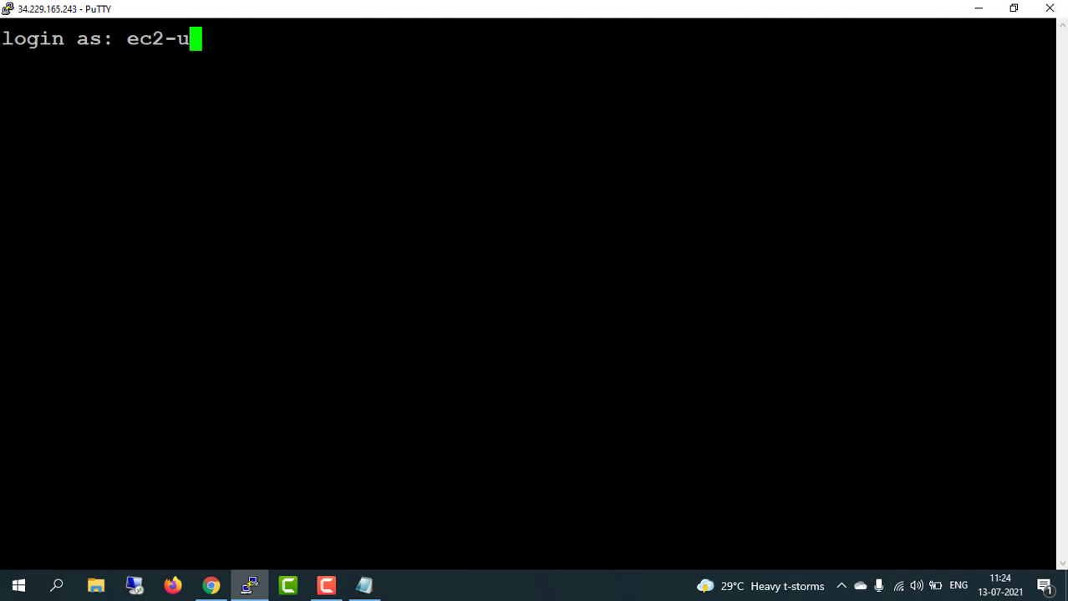
text(ser)
key(Return)
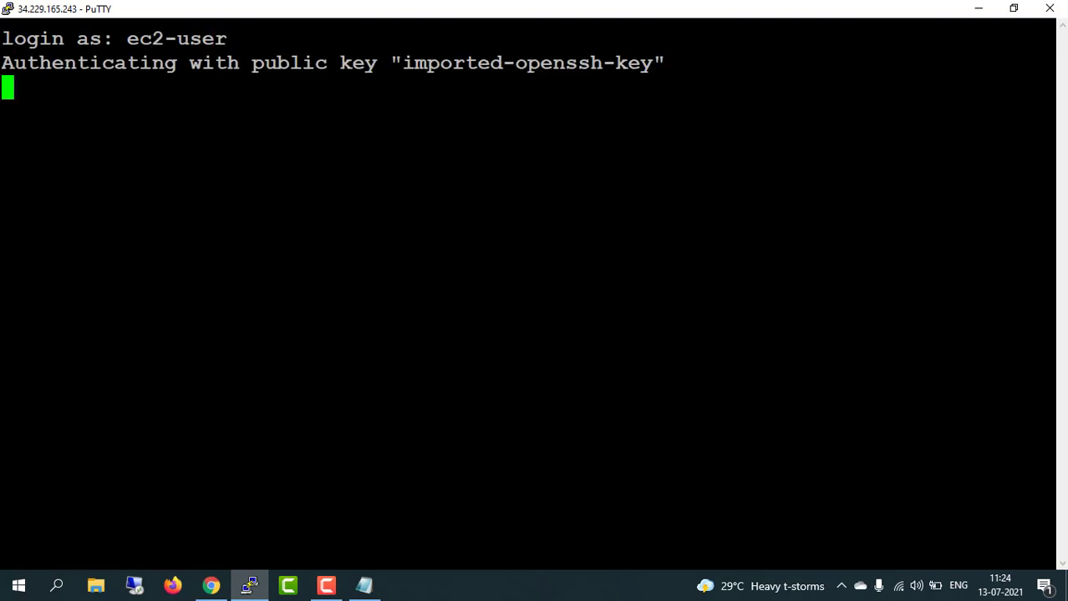
text(sudo su -)
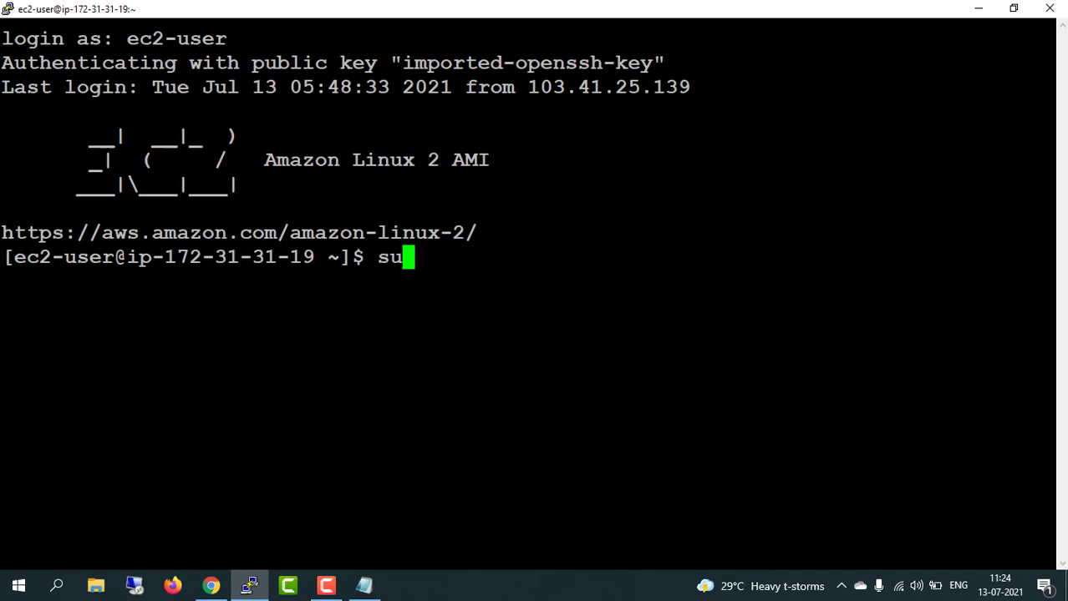
key(Return)
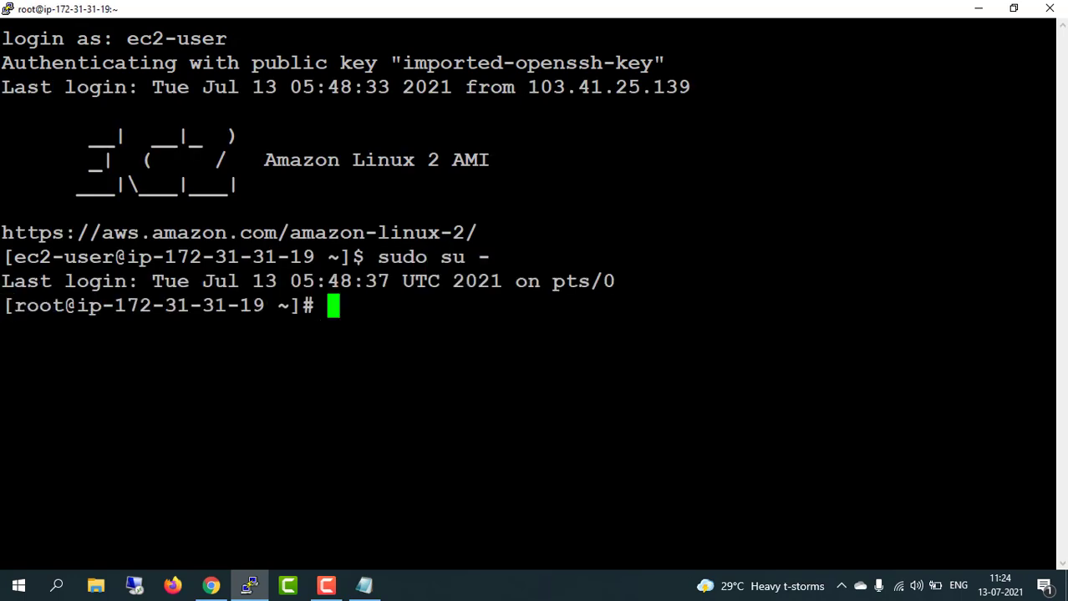
- Clear the terminal and list the root home directory's contents with "ls"
text(clear)
key(Return)
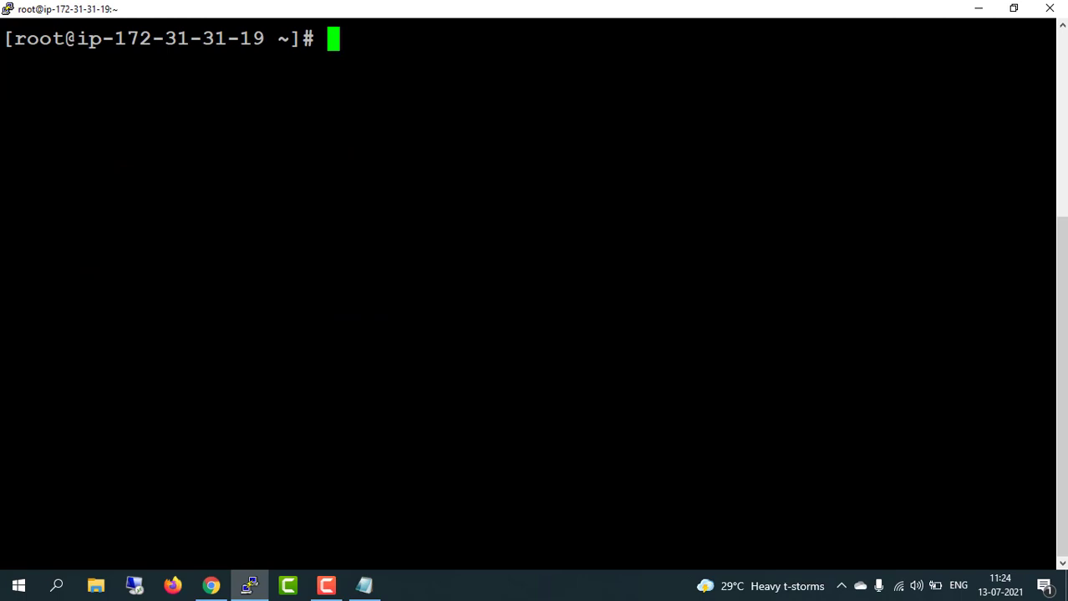
text(ls)
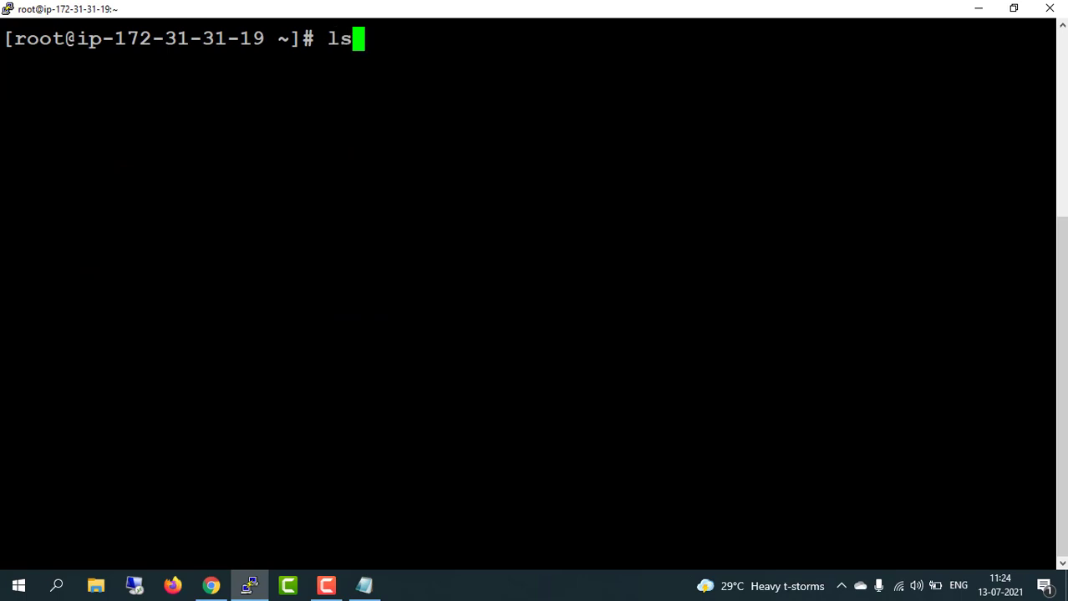
key(Return)
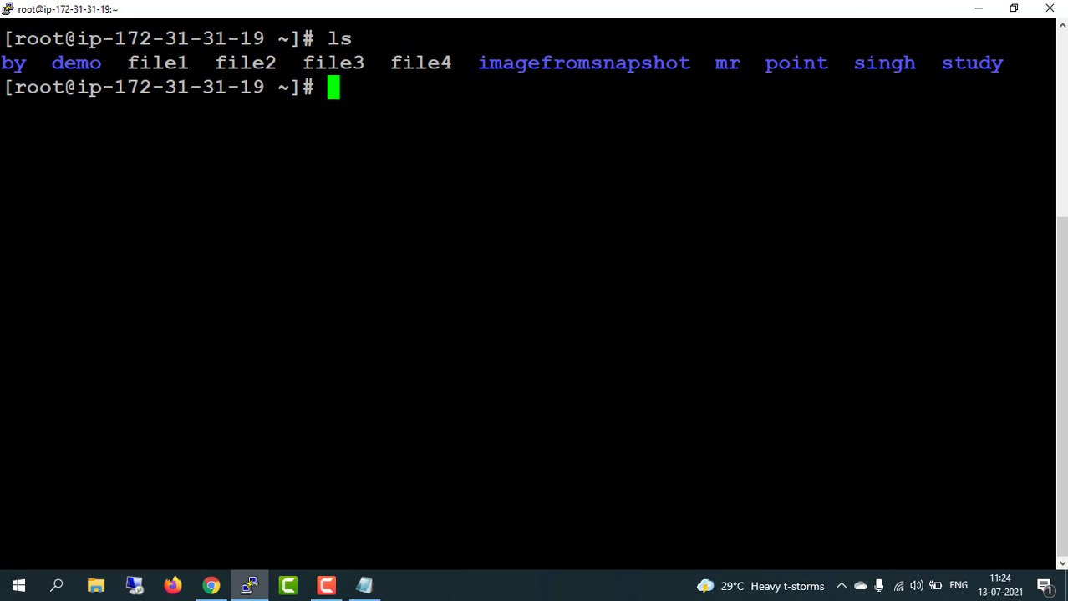
- Switch to the EC2 console in Chrome and review the terminated instance, the custom AMI and the running instance
key(alt+Tab)
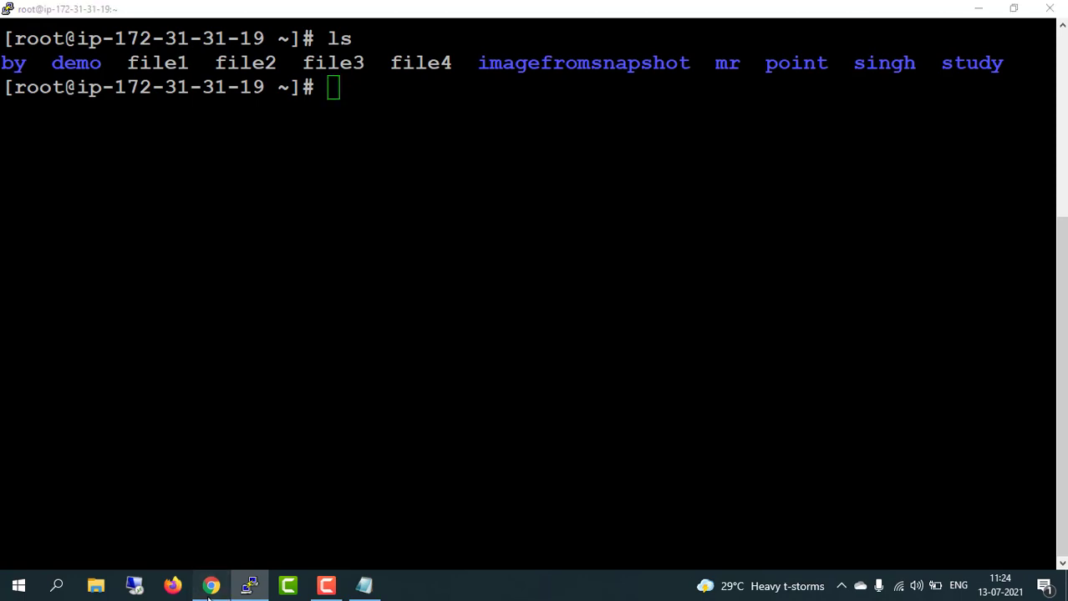
click(376, 173)
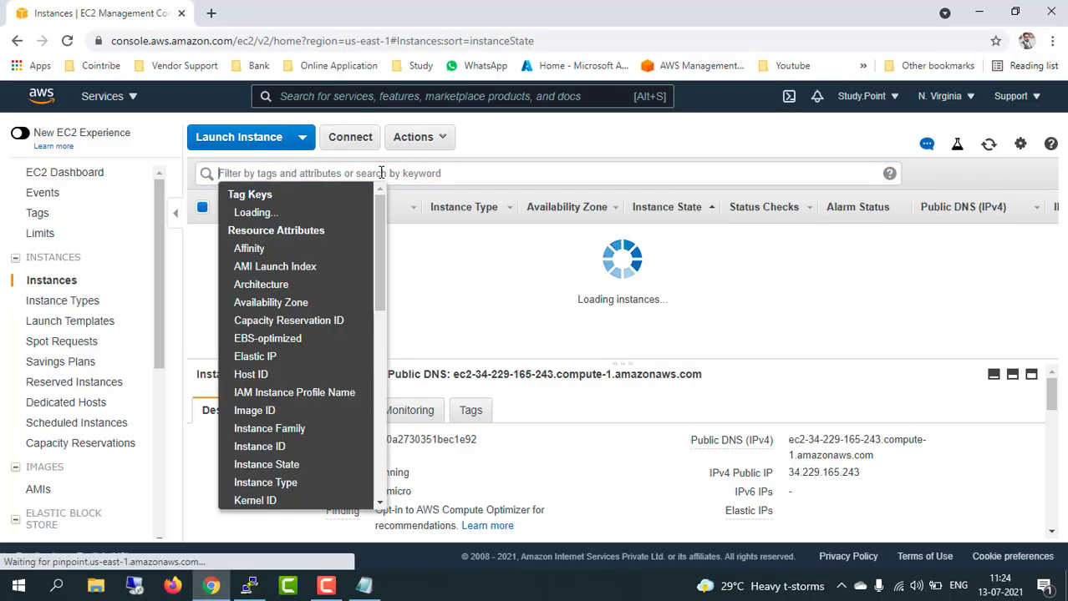
click(833, 327)
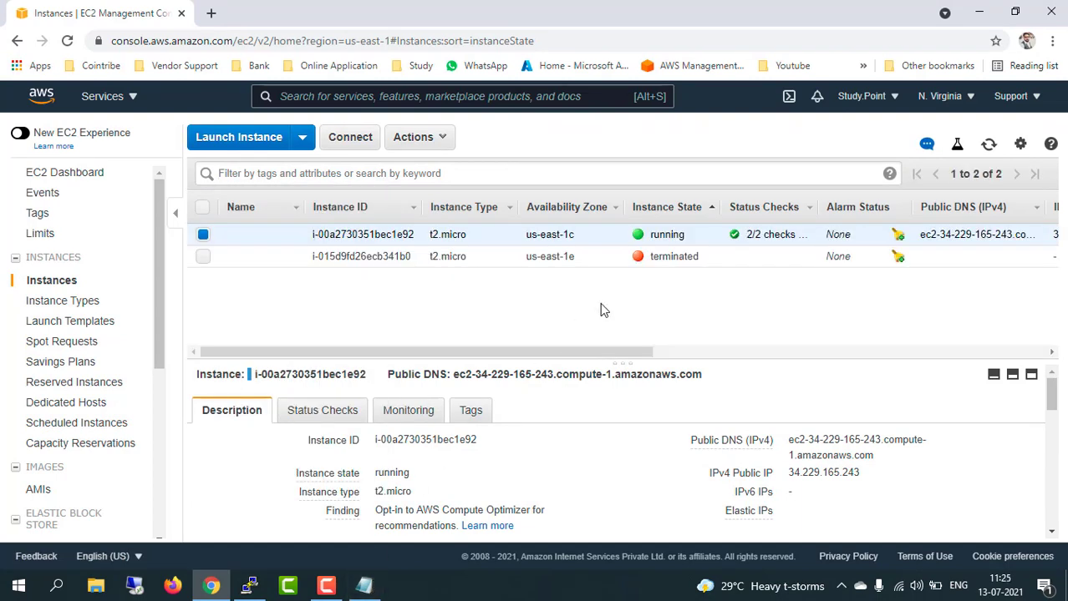
click(583, 260)
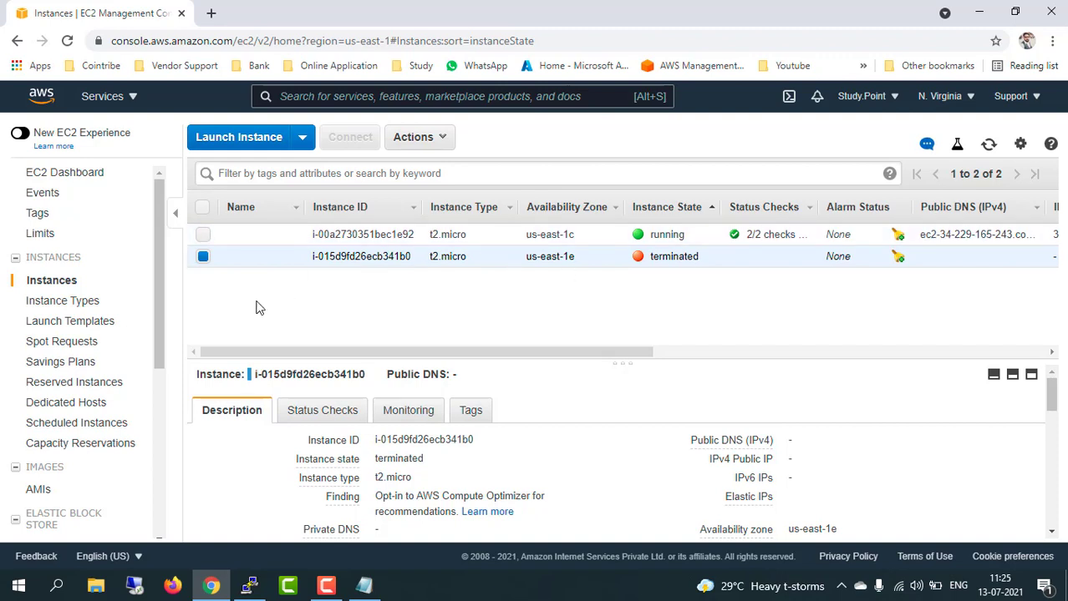
click(45, 492)
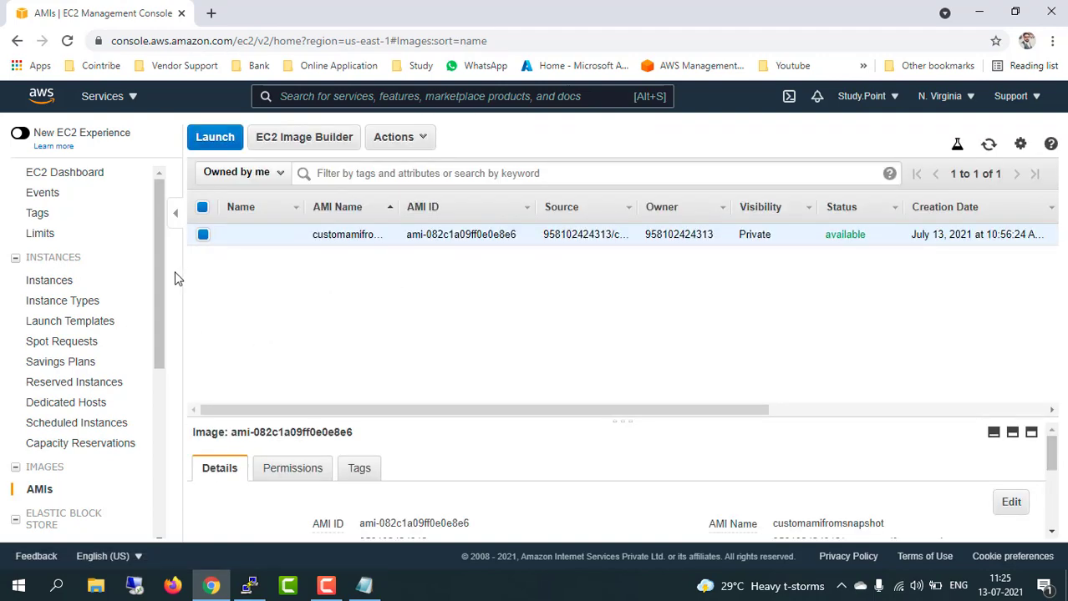
click(63, 282)
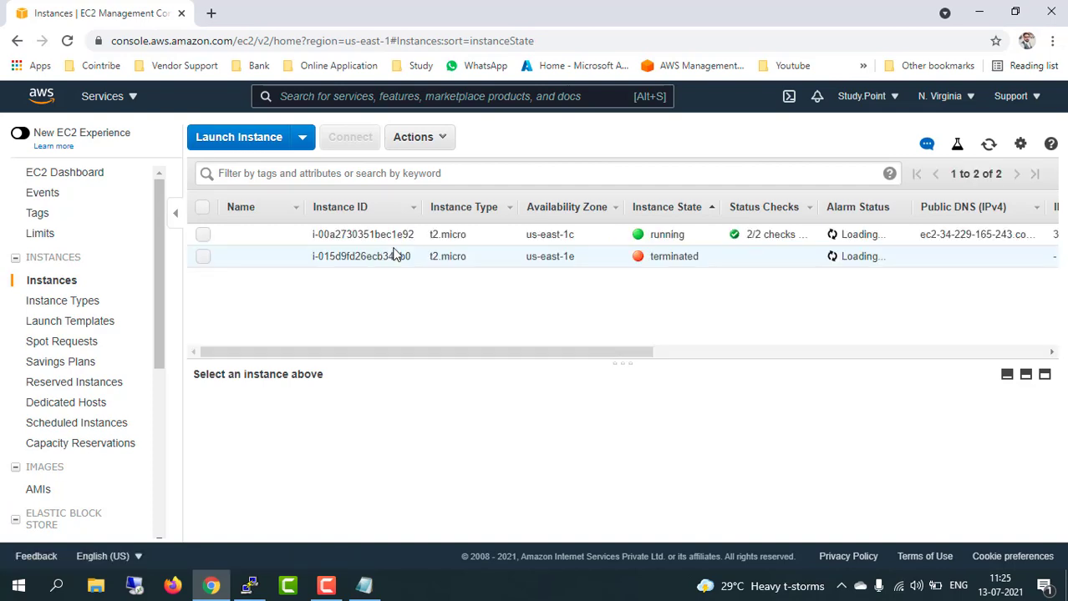
click(418, 236)
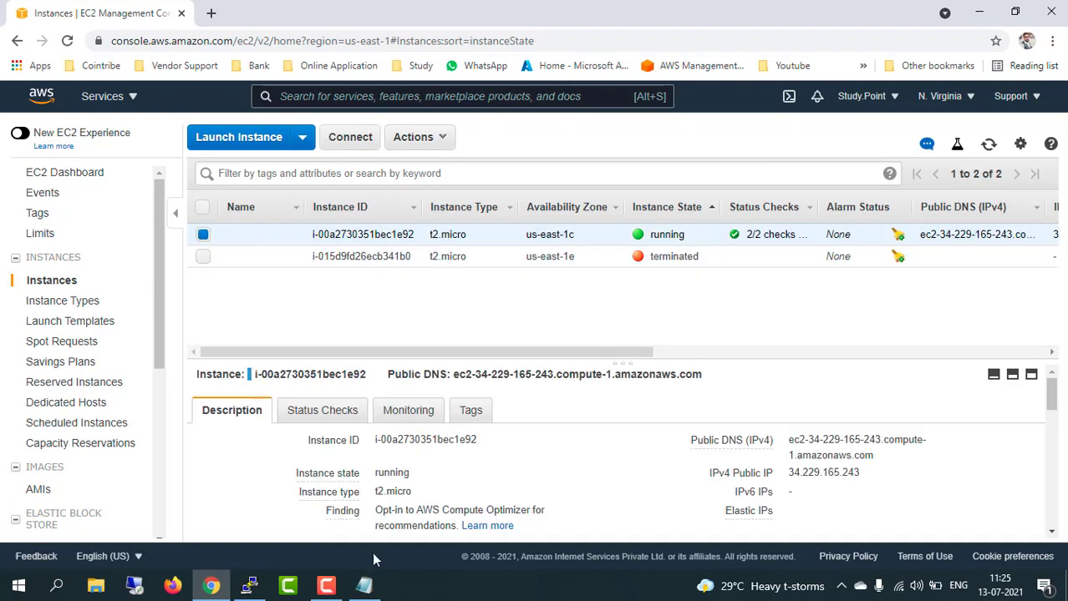
- Return to the PuTTY terminal and show a detailed, time-sorted file listing with "ls -lrt"
click(249, 585)
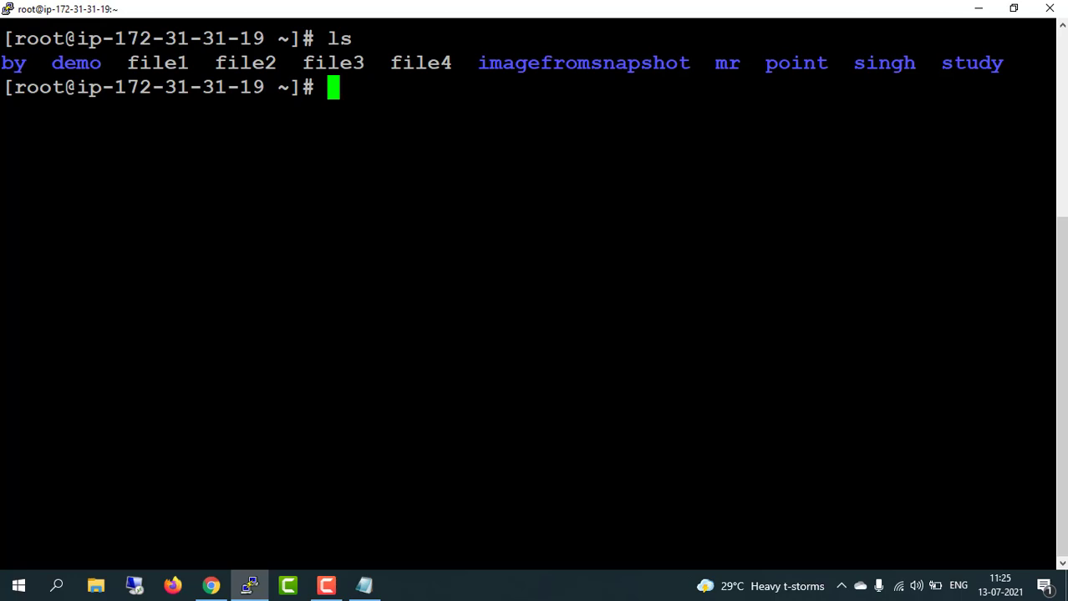
text(ls -lrt)
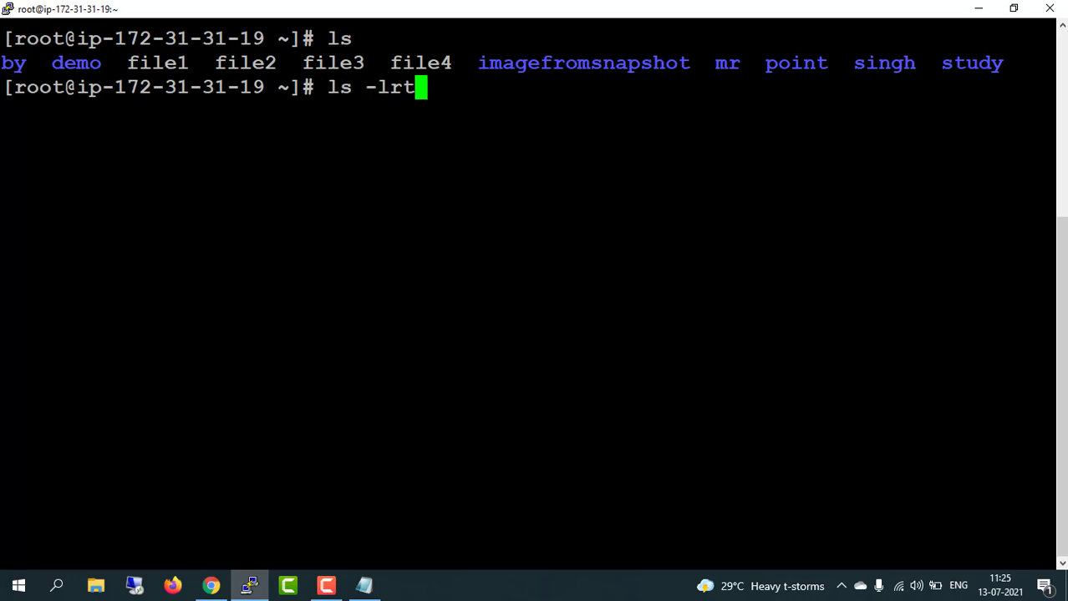
key(Return)
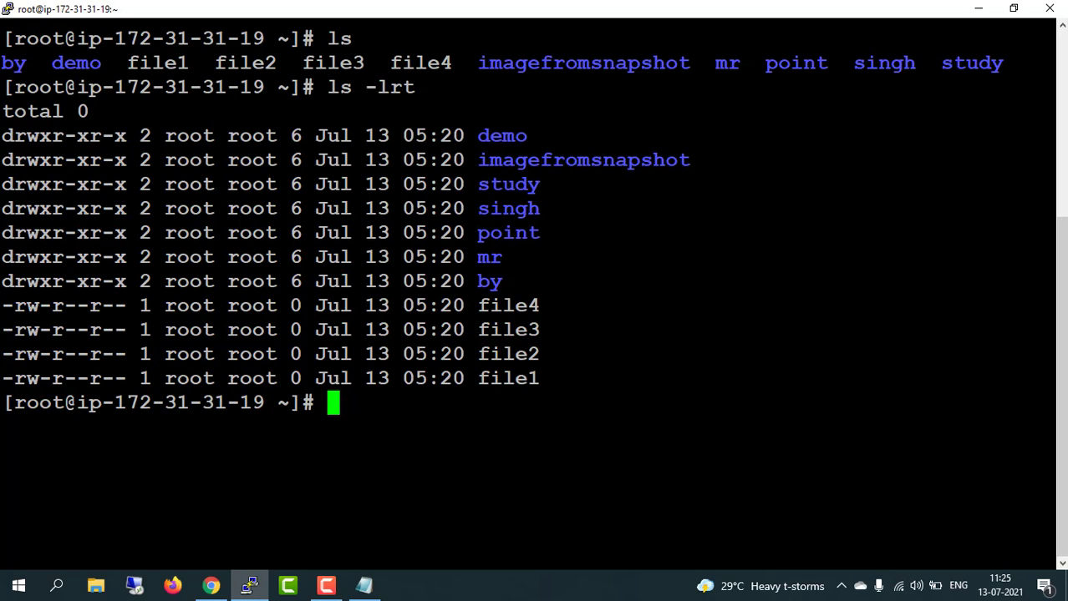
- Switch back to the EC2 console in Chrome and try to delete the snapshot described as "snapshotforimage"
click(211, 585)
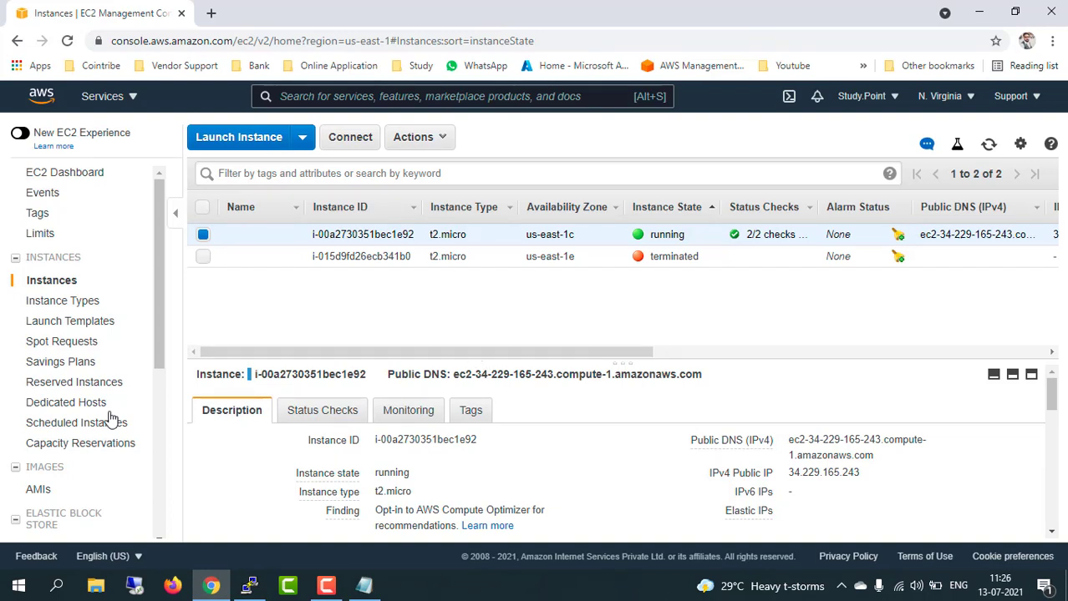
scroll(59, 489, down, 2)
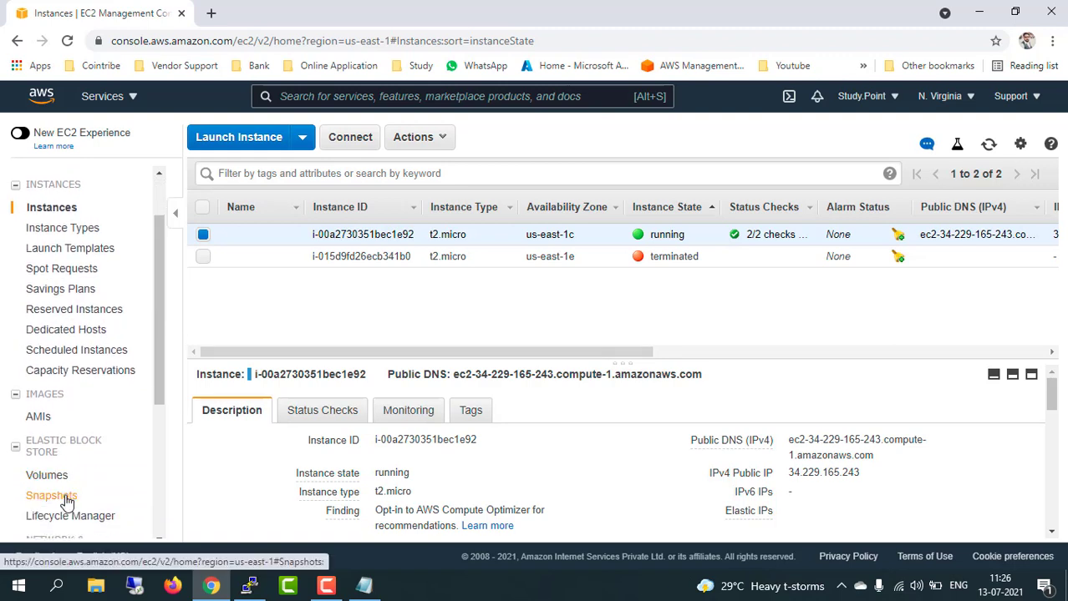
click(52, 496)
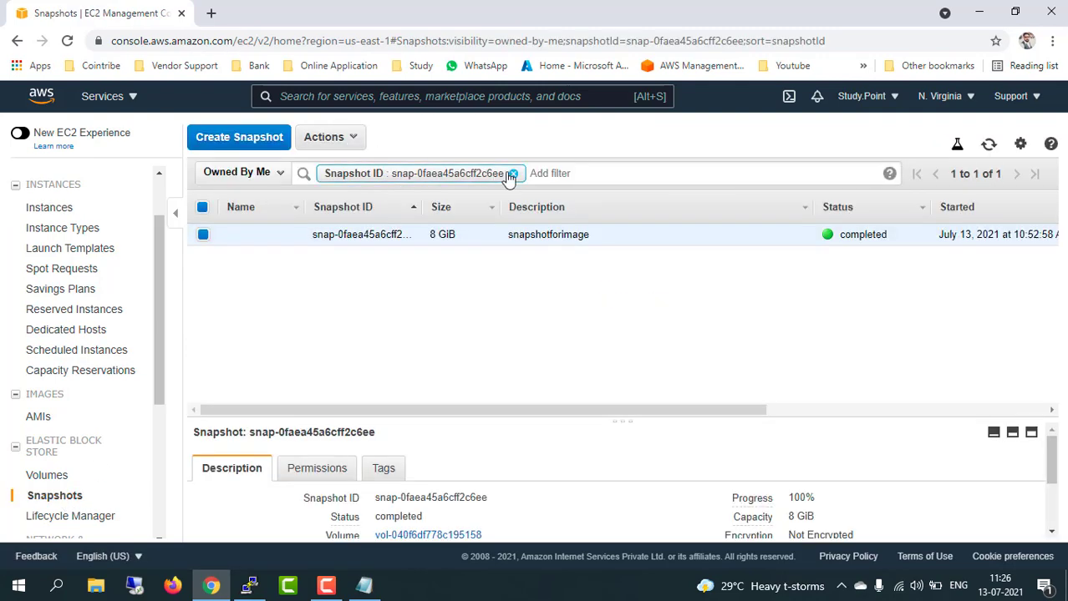
click(350, 143)
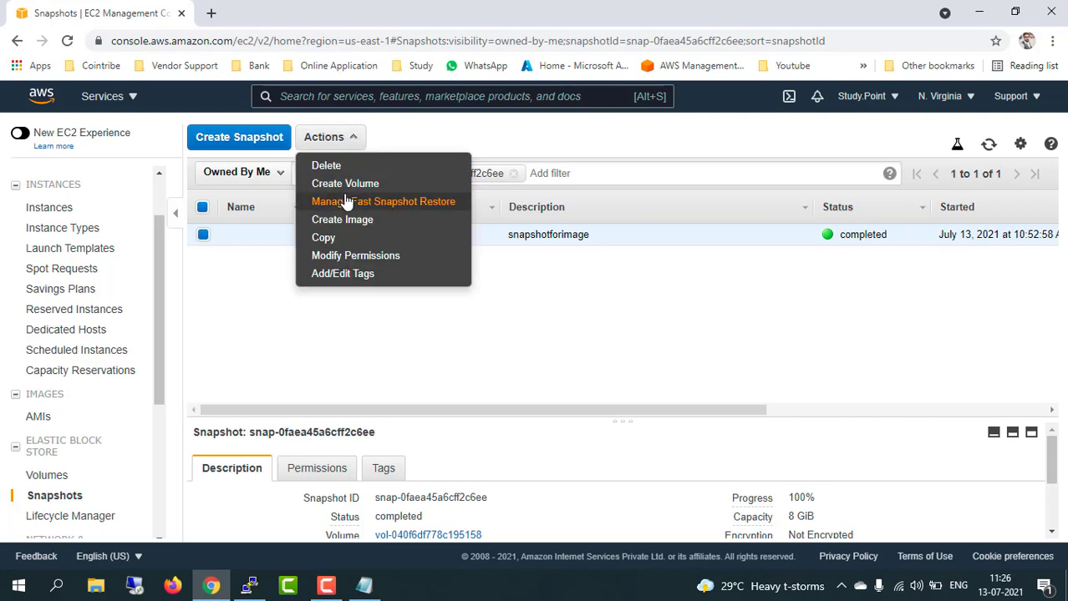
click(363, 167)
click(764, 404)
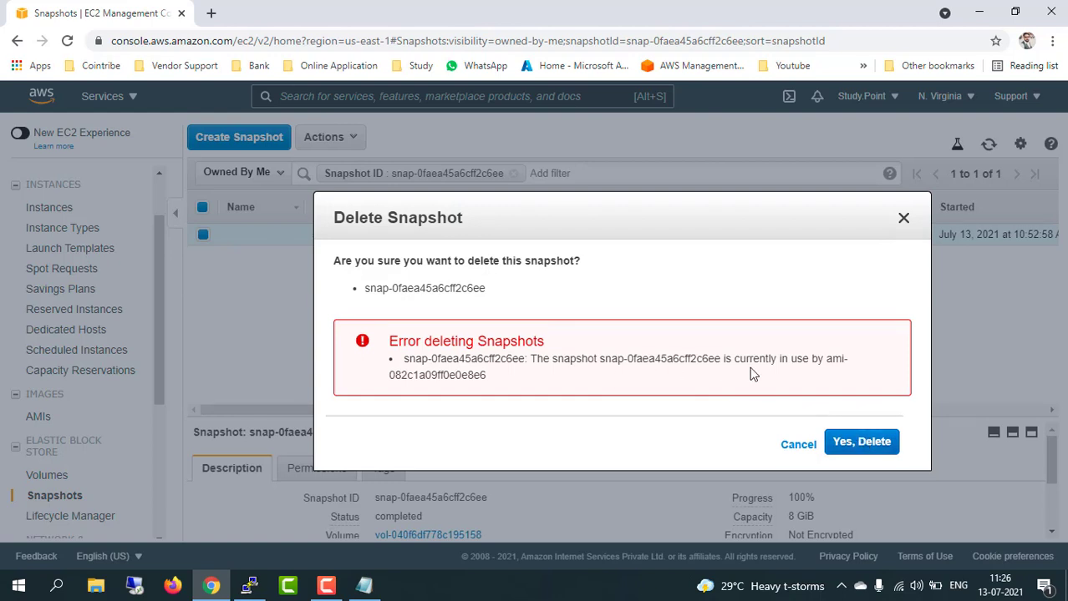
click(852, 444)
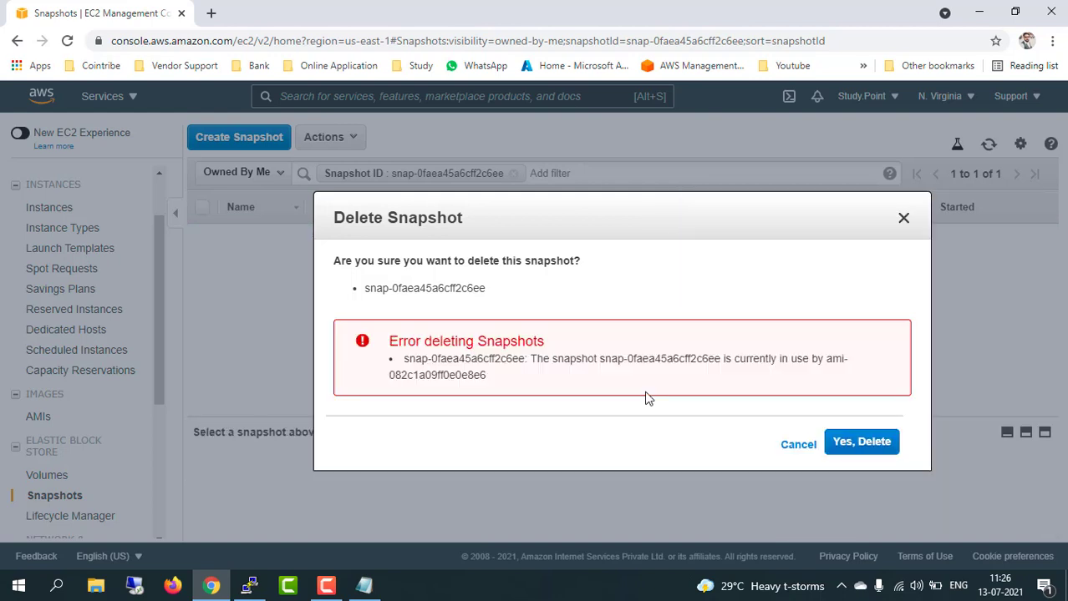
click(852, 445)
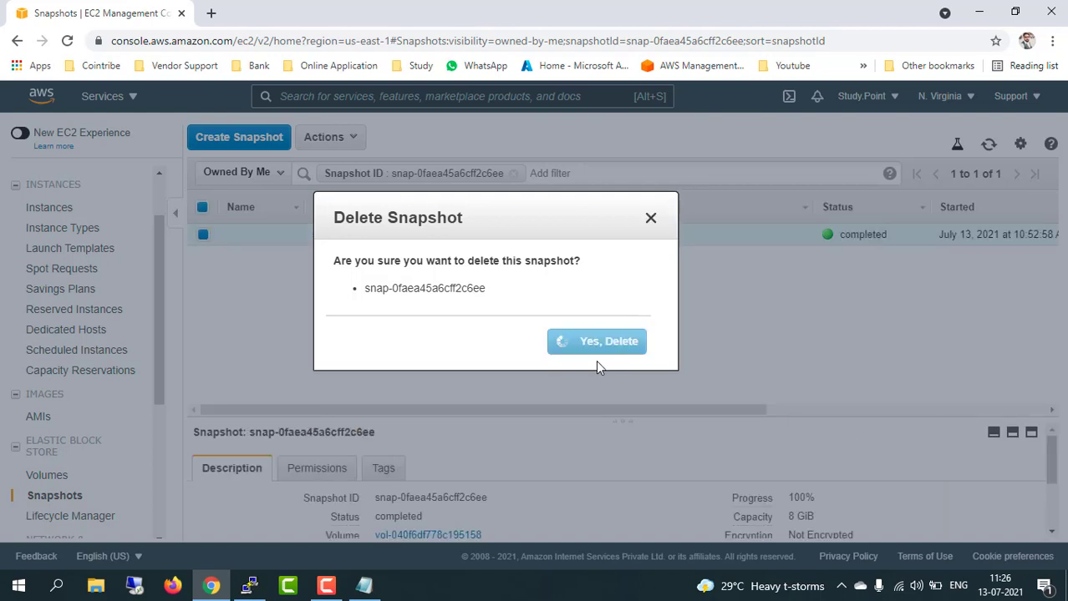
click(806, 447)
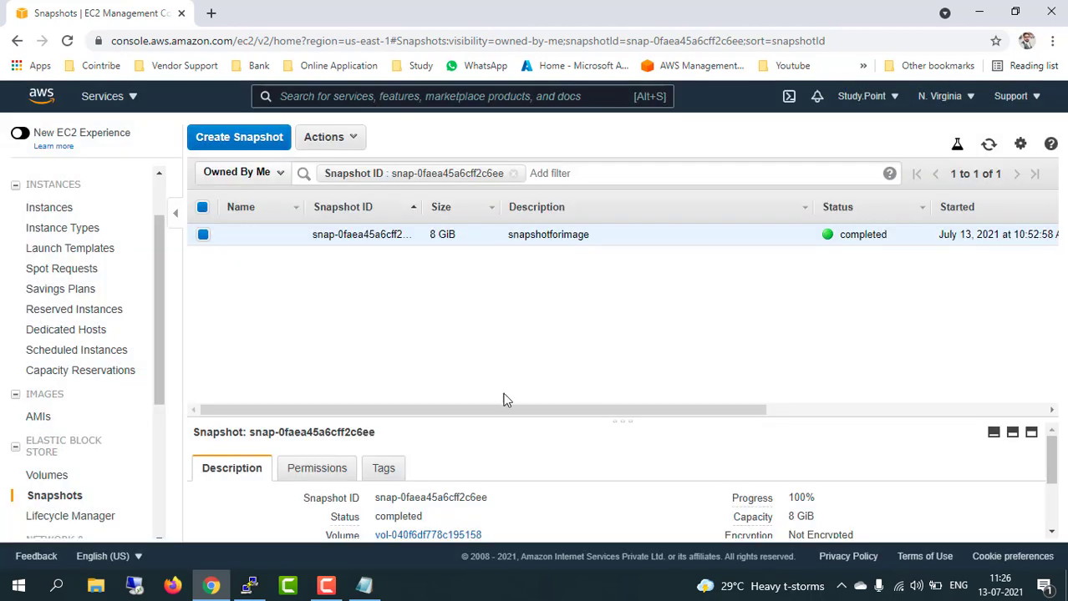
- Deregister the customamifromsnapshot image from the AMIs list and confirm it
drag(503, 396, 94, 416)
click(49, 420)
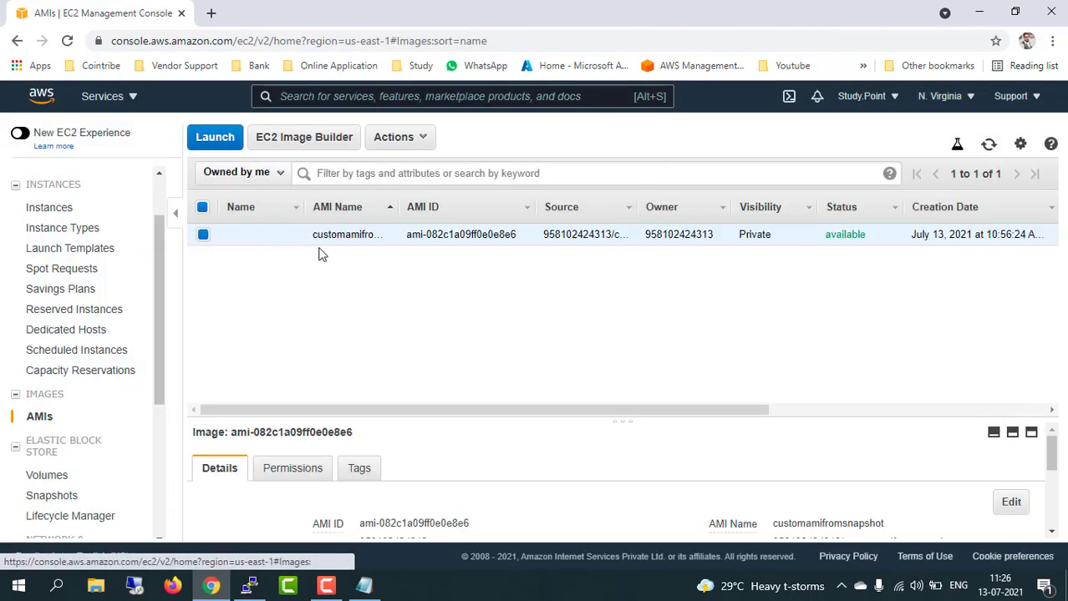
click(408, 144)
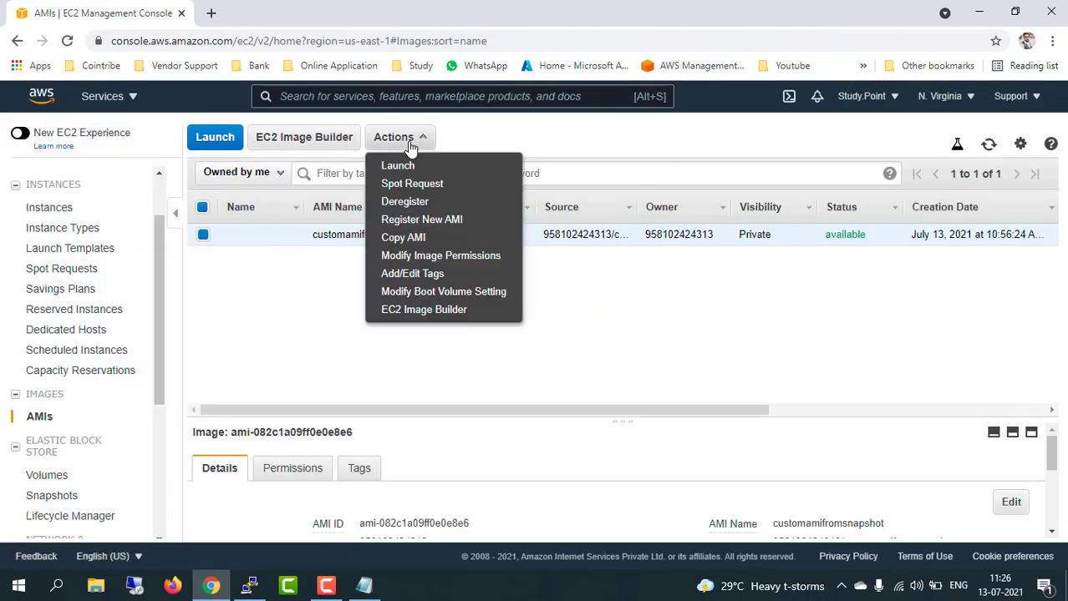
click(404, 203)
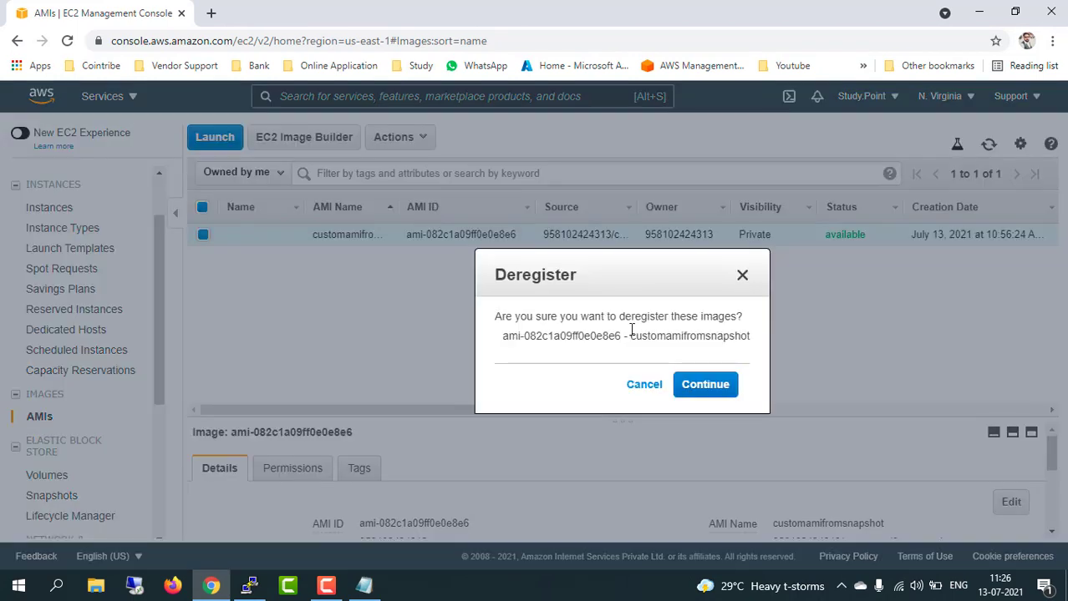
click(698, 384)
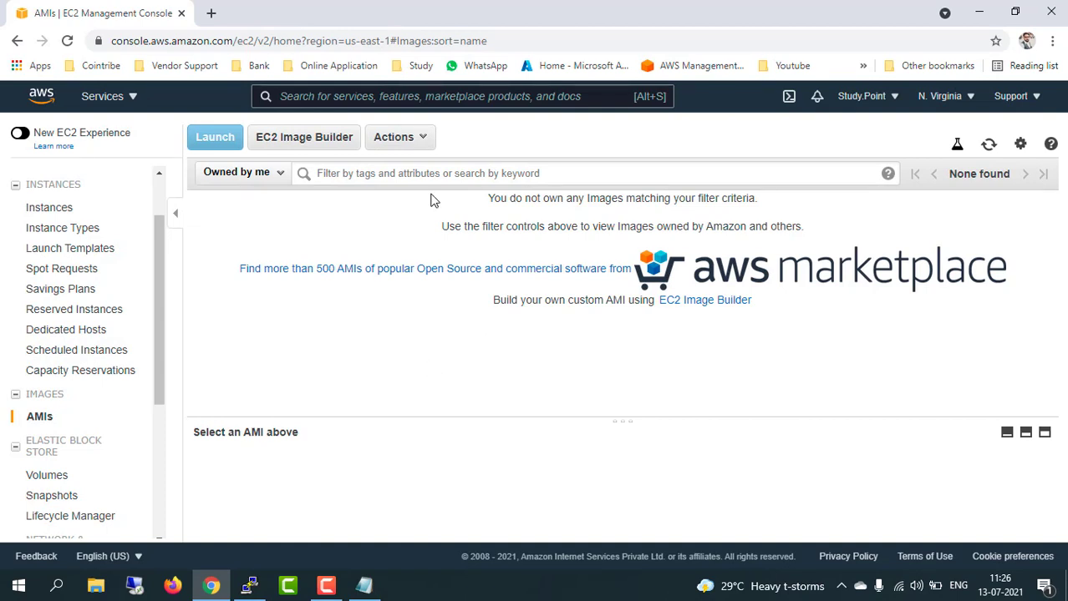
- Delete the snapshot described as "snapshotforimage" from the EC2 snapshots list and confirm the deletion
click(53, 477)
click(52, 496)
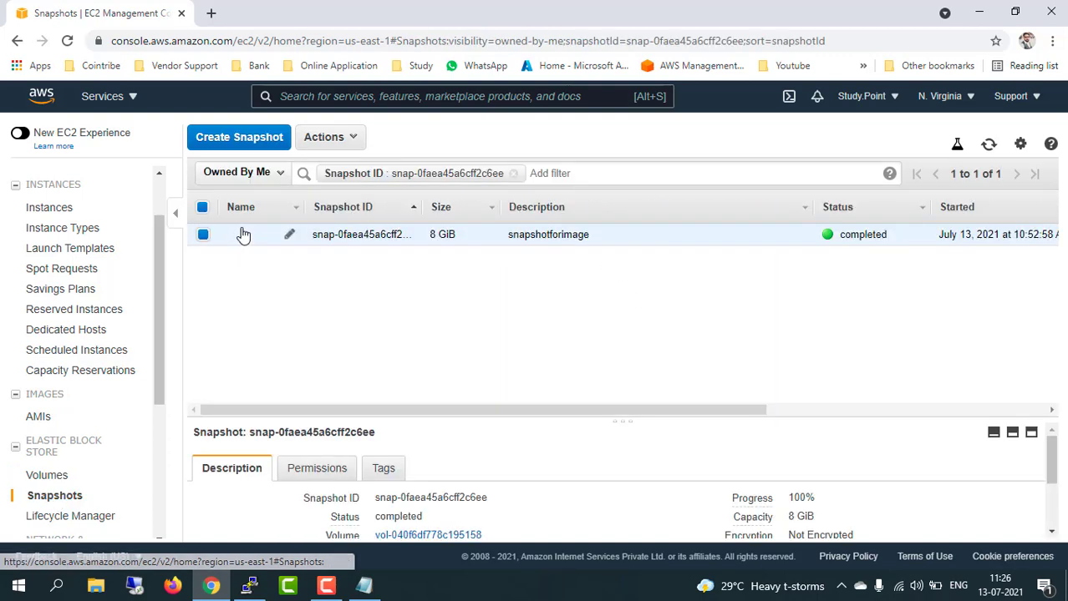
click(358, 147)
click(369, 167)
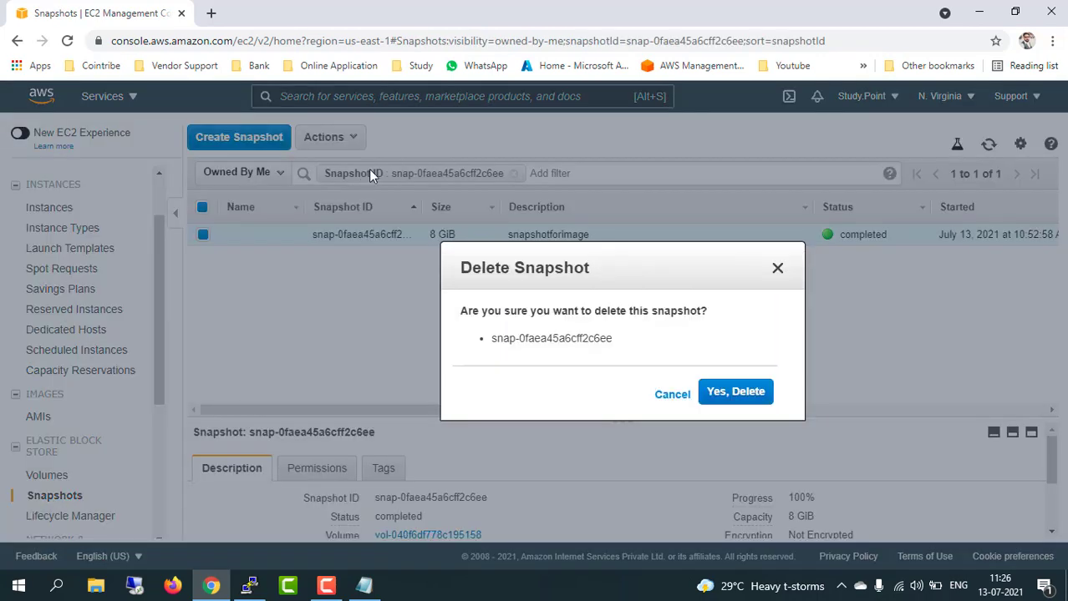
click(752, 396)
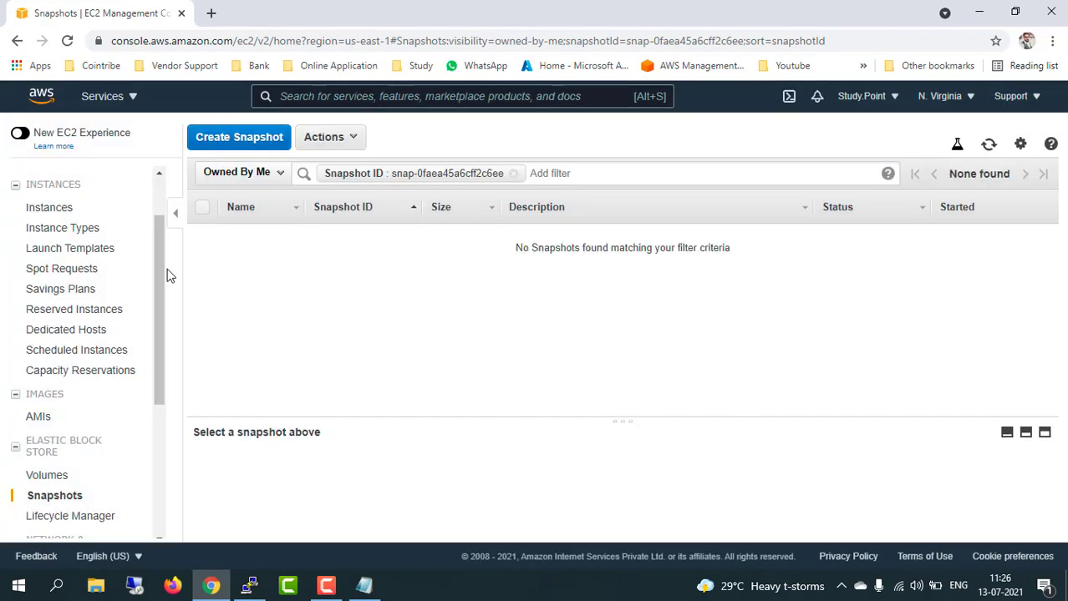
- Terminate the running t2.micro instance in us-east-1c from the EC2 instances list and confirm it
click(53, 209)
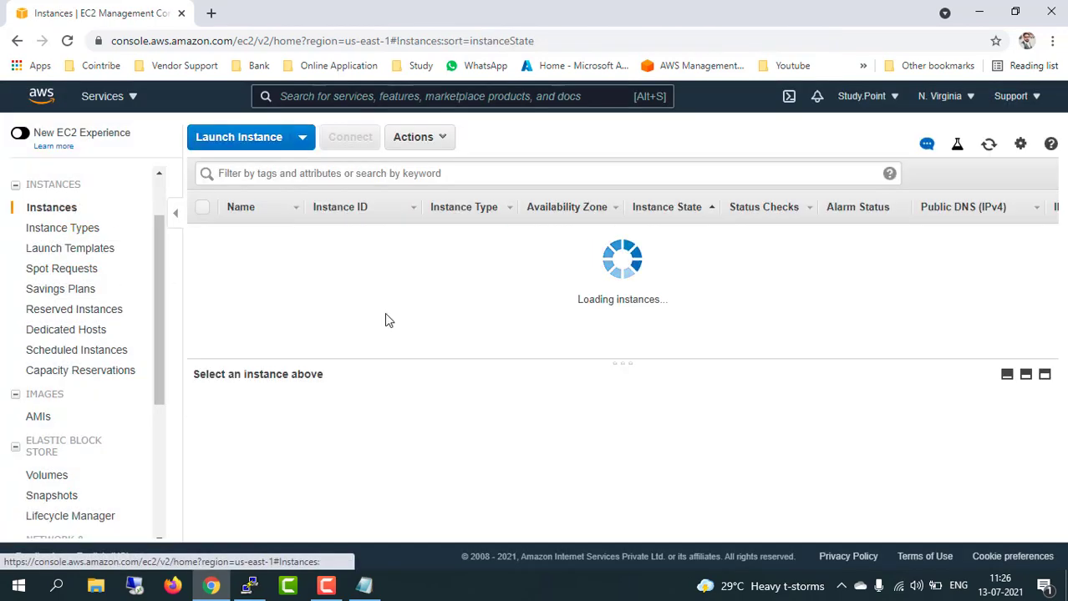
click(232, 235)
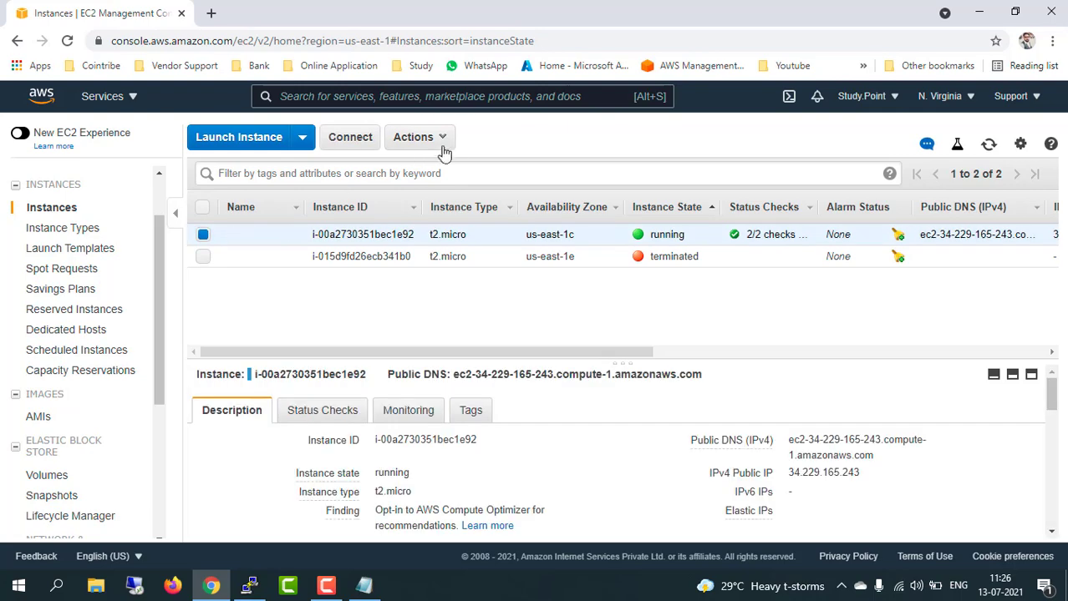
click(452, 142)
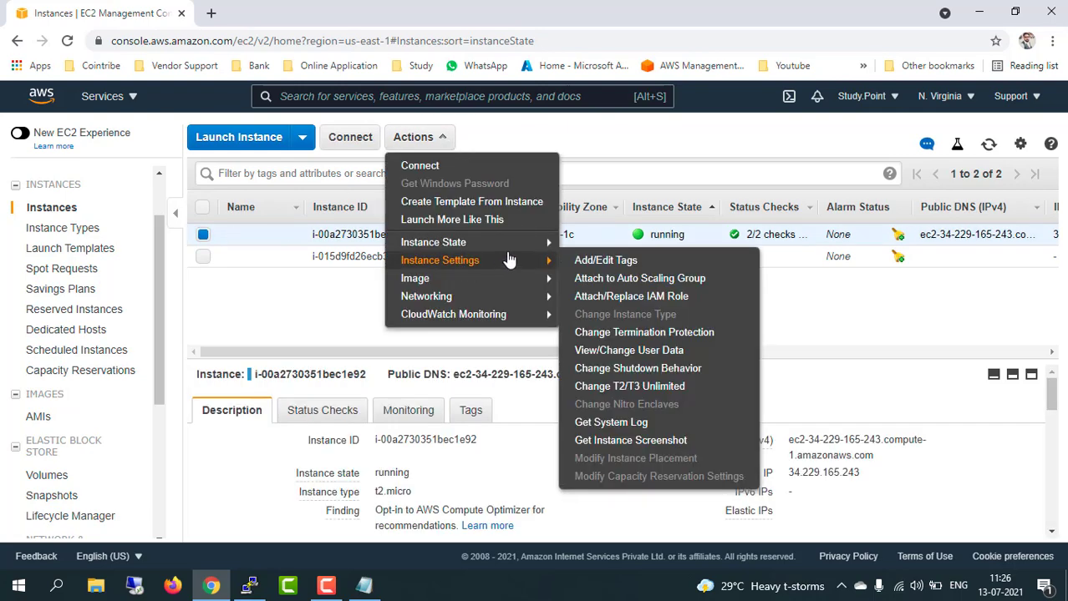
mouse_move(495, 243)
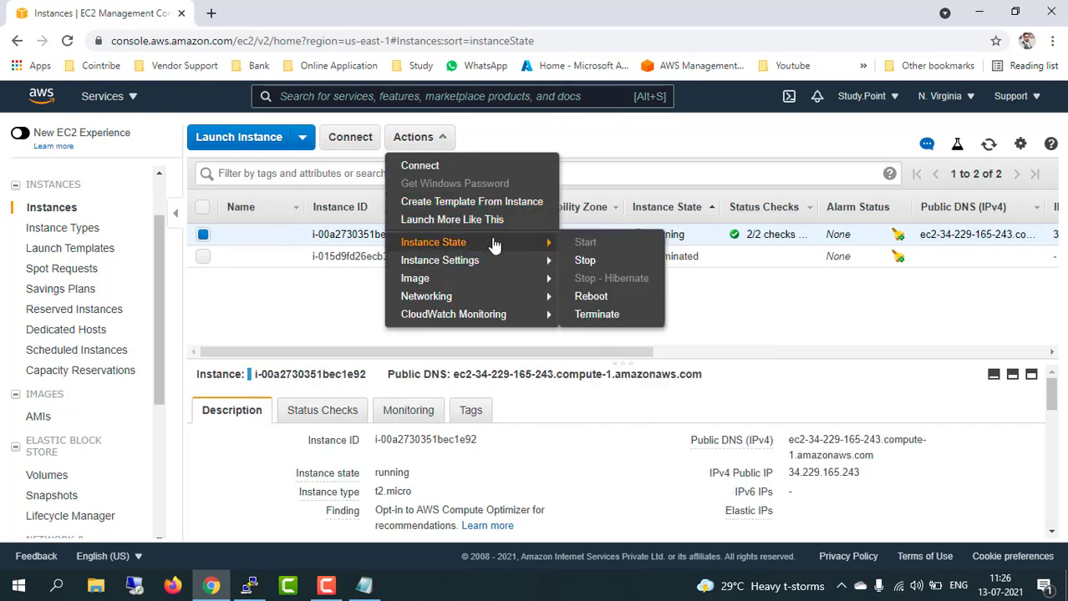
click(589, 315)
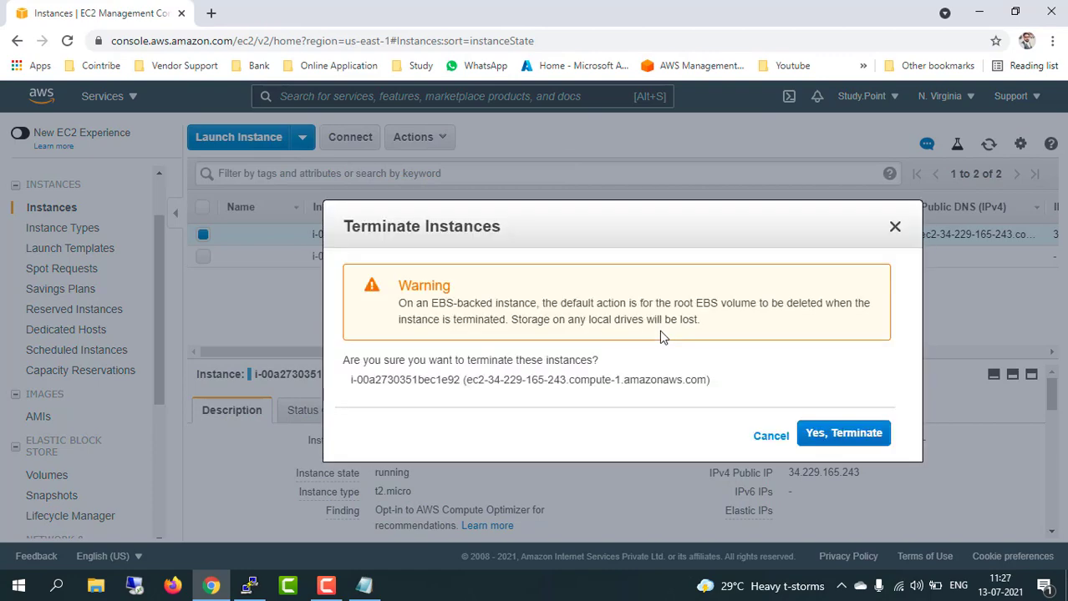
click(861, 432)
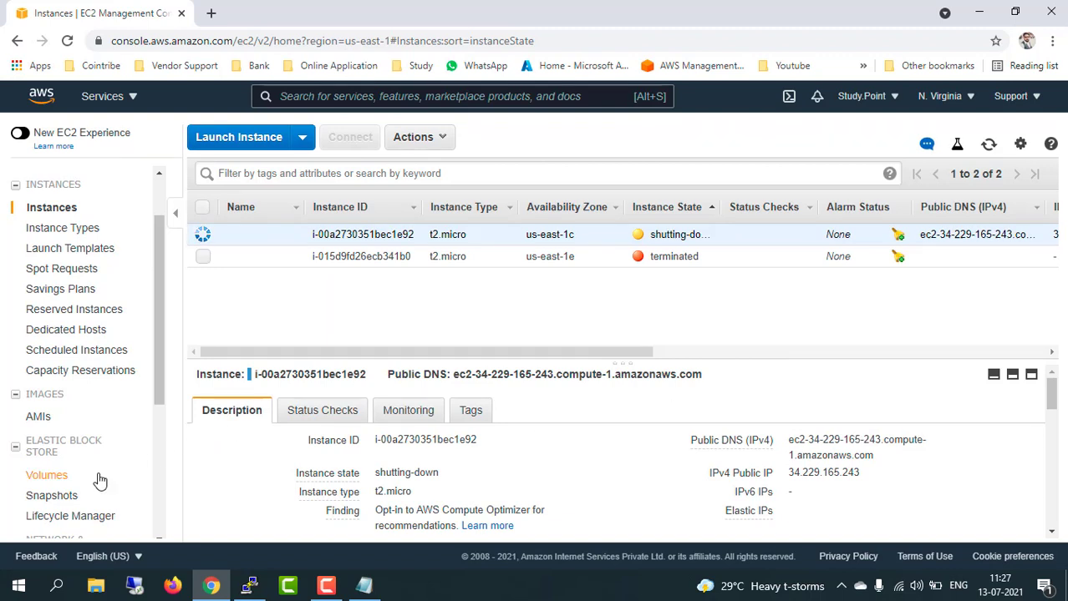
- Open the Elastic IP addresses page and check for any allocated addresses
scroll(99, 480, down, 1)
scroll(100, 479, down, 2)
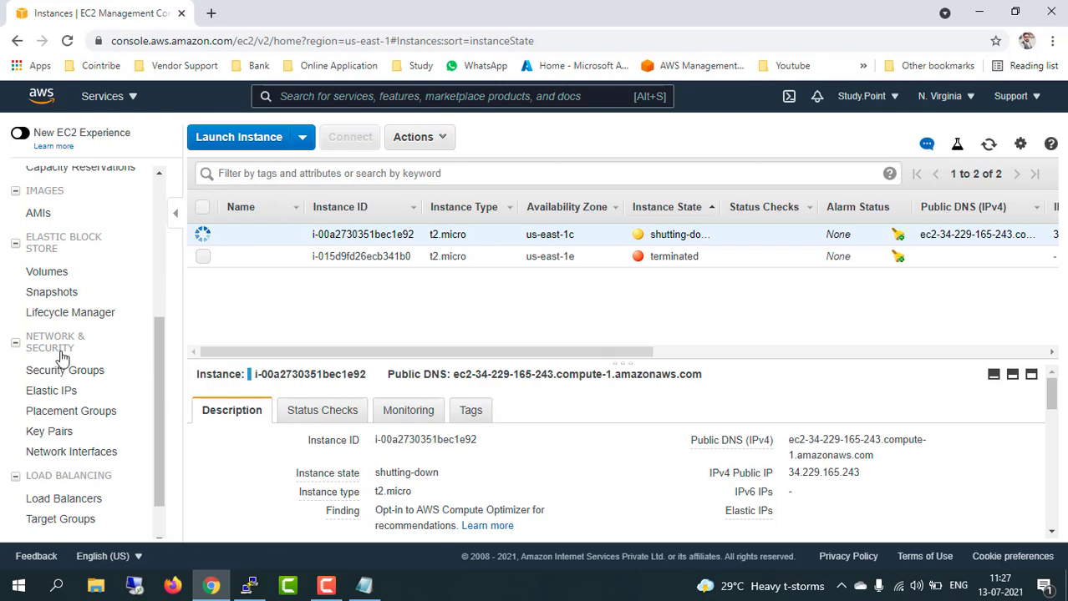
scroll(60, 357, up, 4)
scroll(60, 358, down, 4)
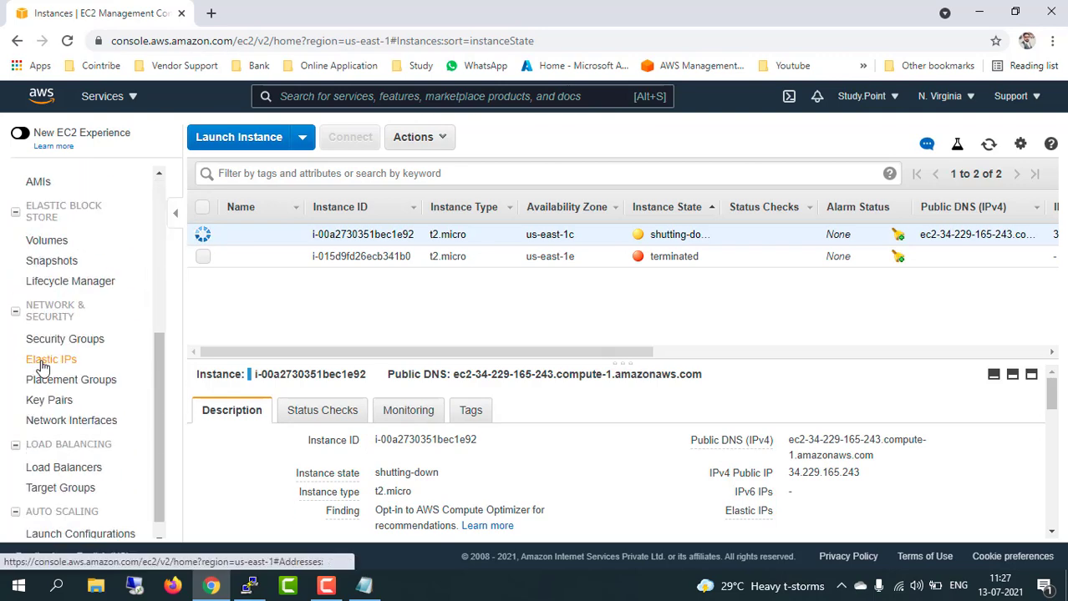
click(42, 368)
scroll(42, 367, up, 4)
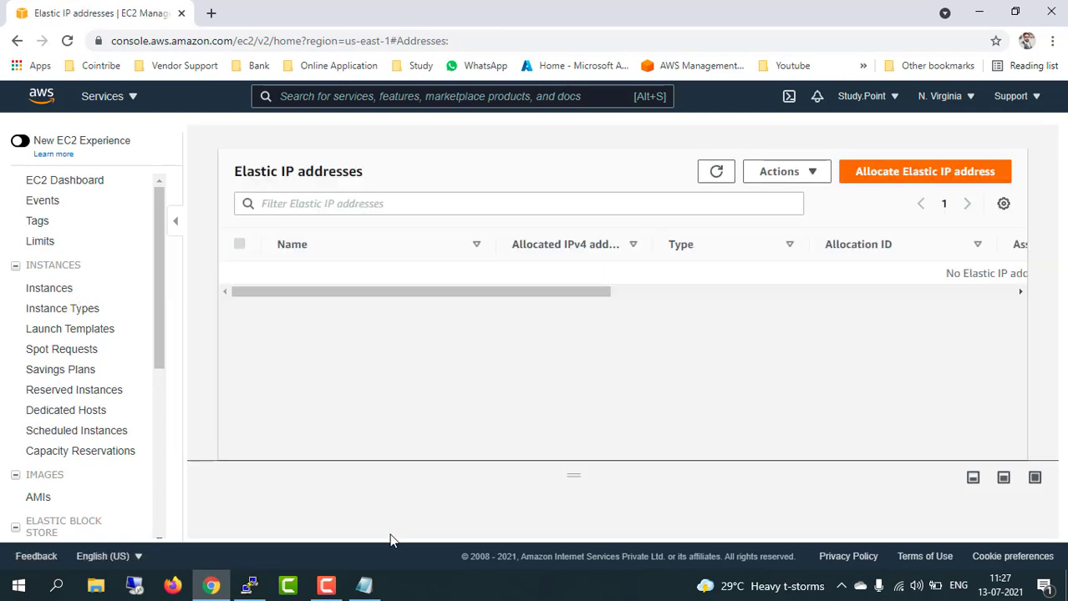
- Open a new maximized Notepad window and write "EC2 instance lunch" as the first line
key(super+r)
text(notepad)
key(Return)
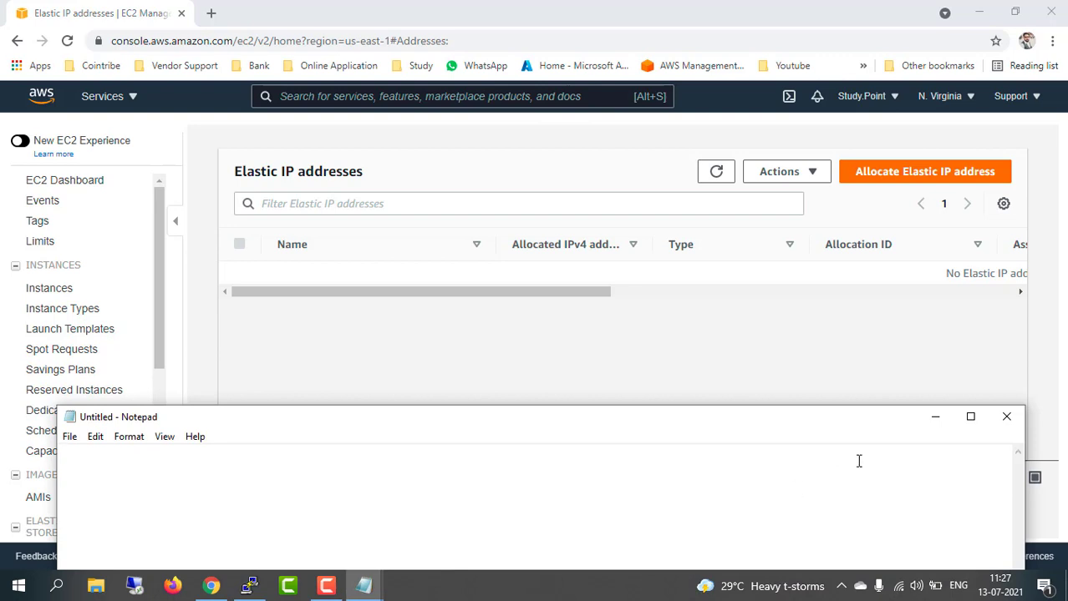
click(969, 417)
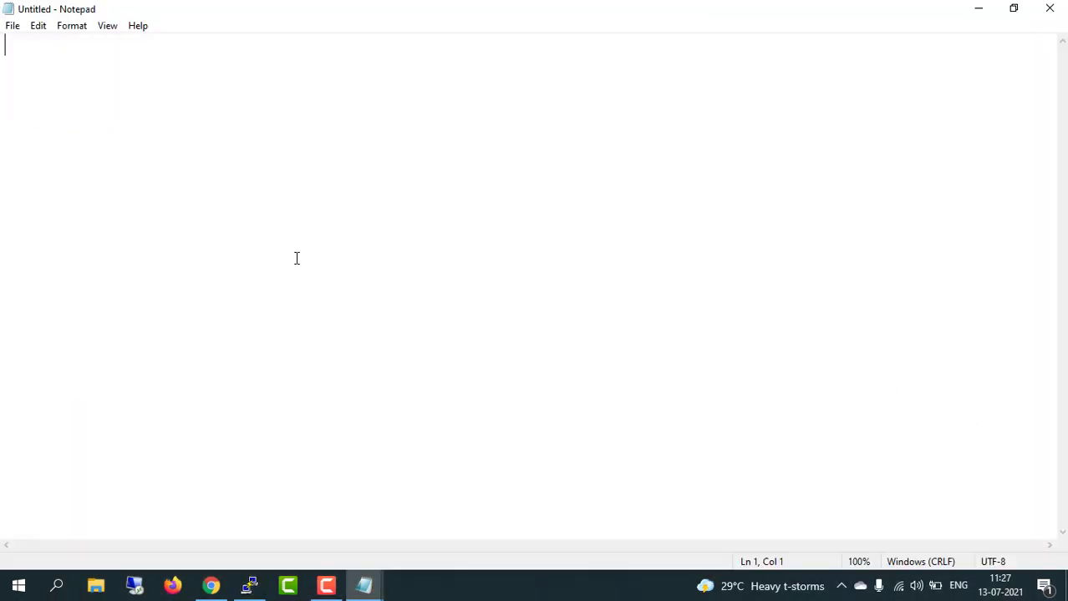
text(EC@ 1)
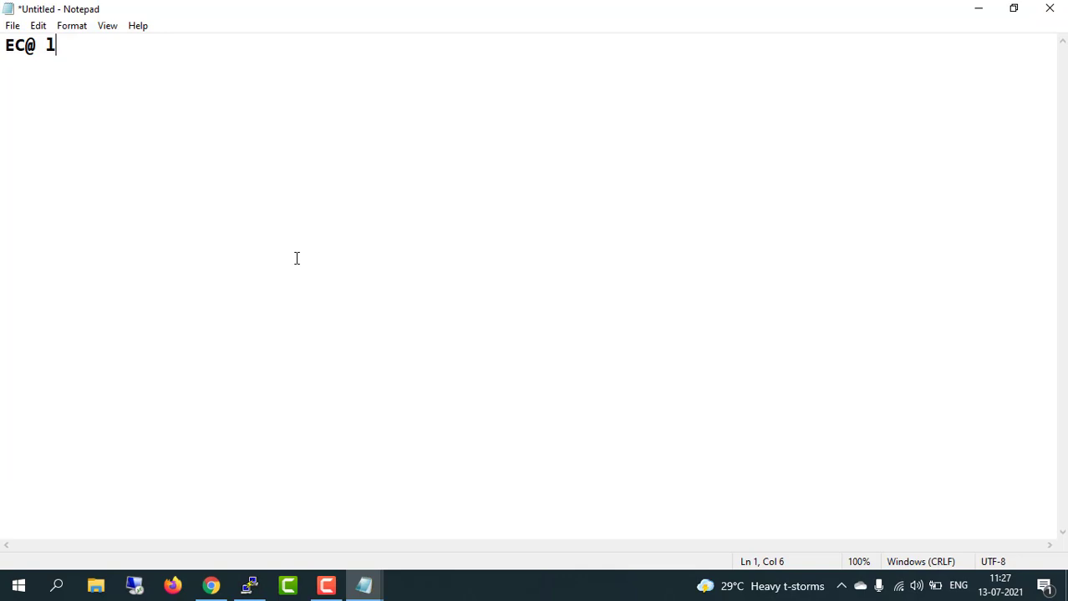
key(BackSpace)
key(BackSpace)
key(BackSpace)
text(2 instance lun)
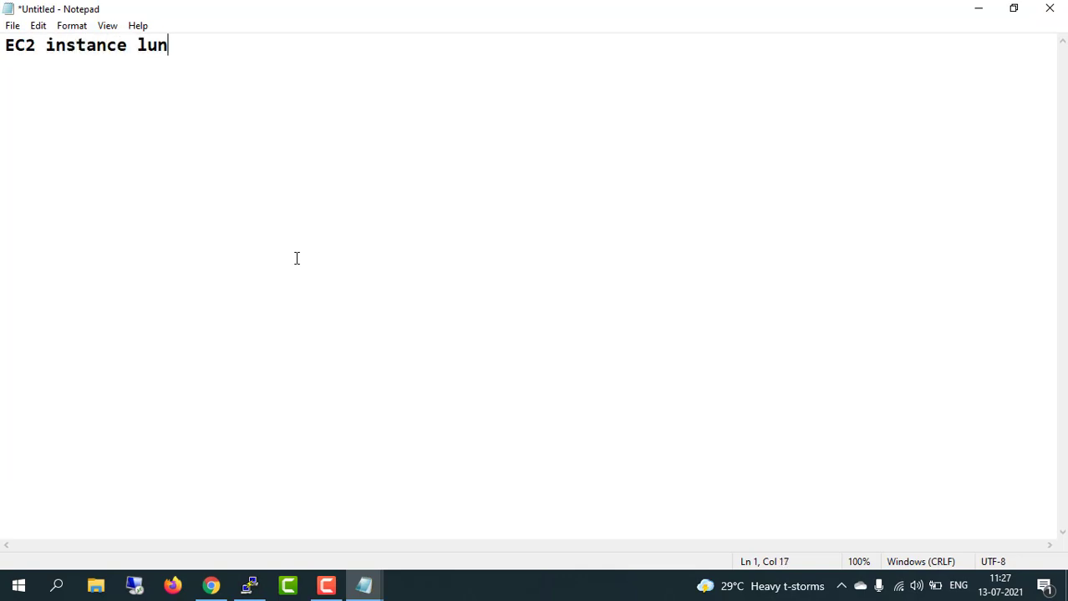
text(ch)
- Add "Snapshot of EC2 instance" as the second line of the note
key(Return)
text(C)
key(BackSpace)
text(Snap)
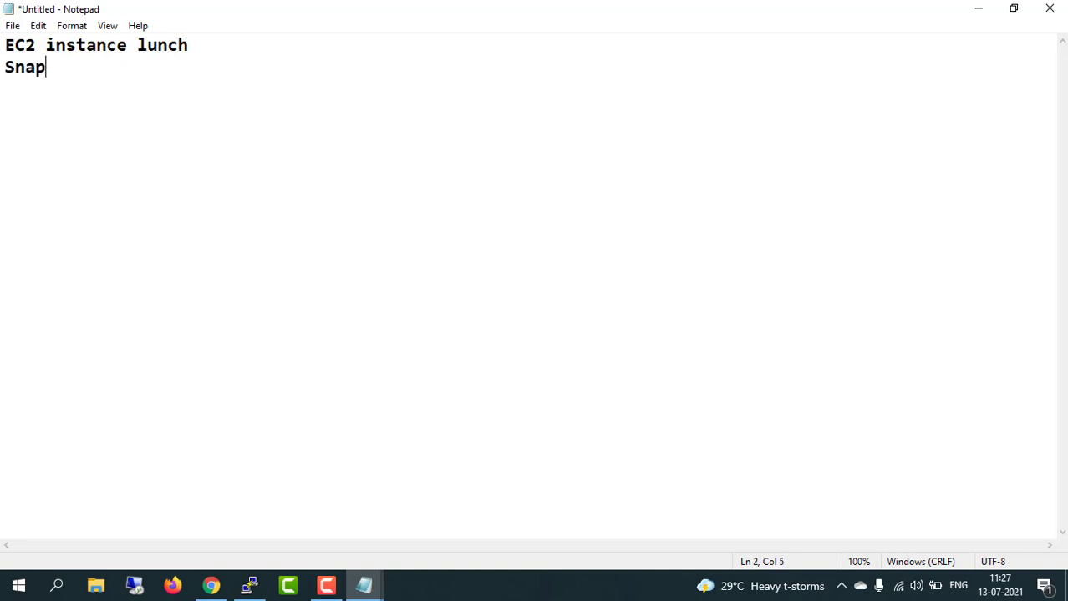
text(shot of th)
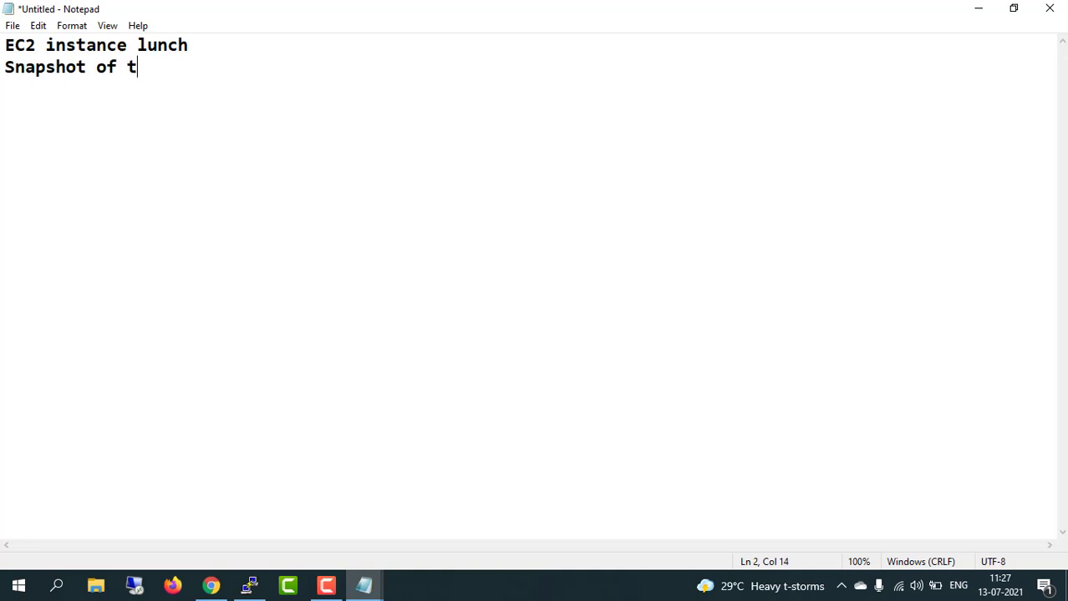
key(BackSpace)
key(BackSpace)
text(EC2 instance)
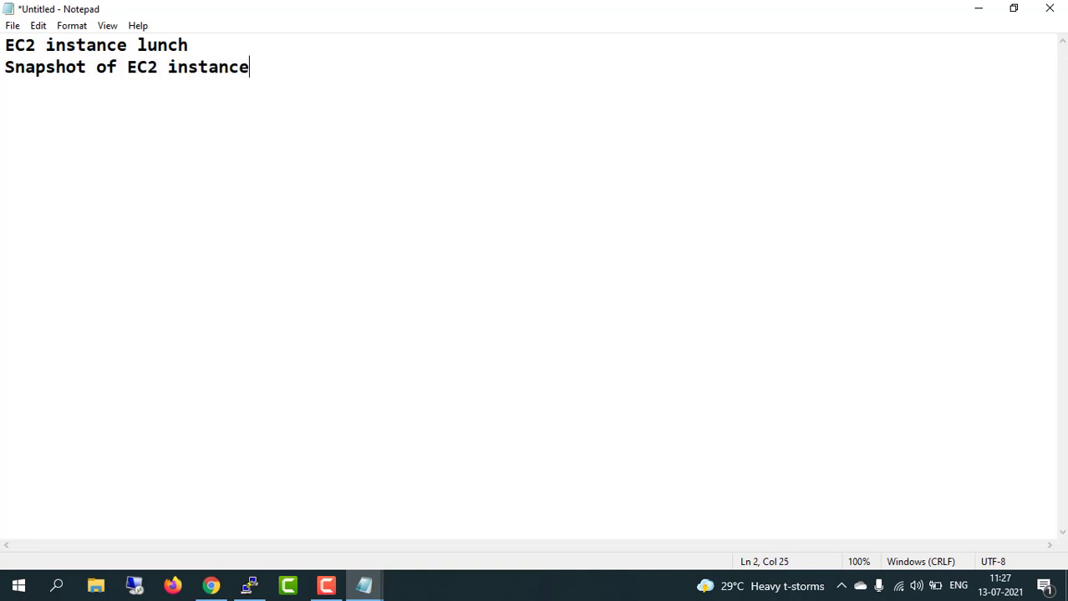
- Add "Create Image from snapshot" as the third line of the note
key(Return)
text(Create s)
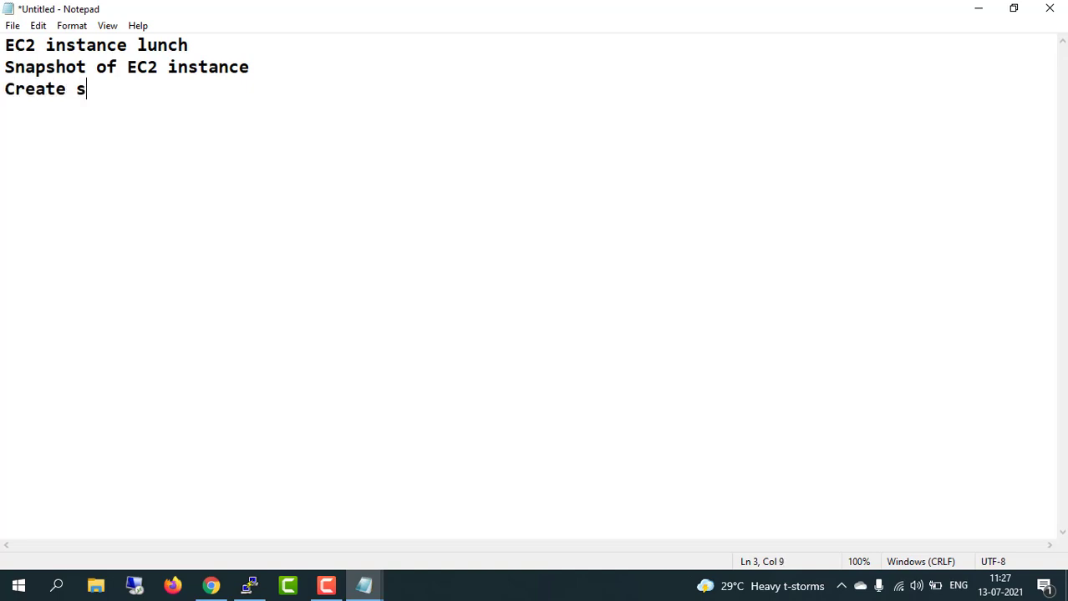
key(BackSpace)
text(Image)
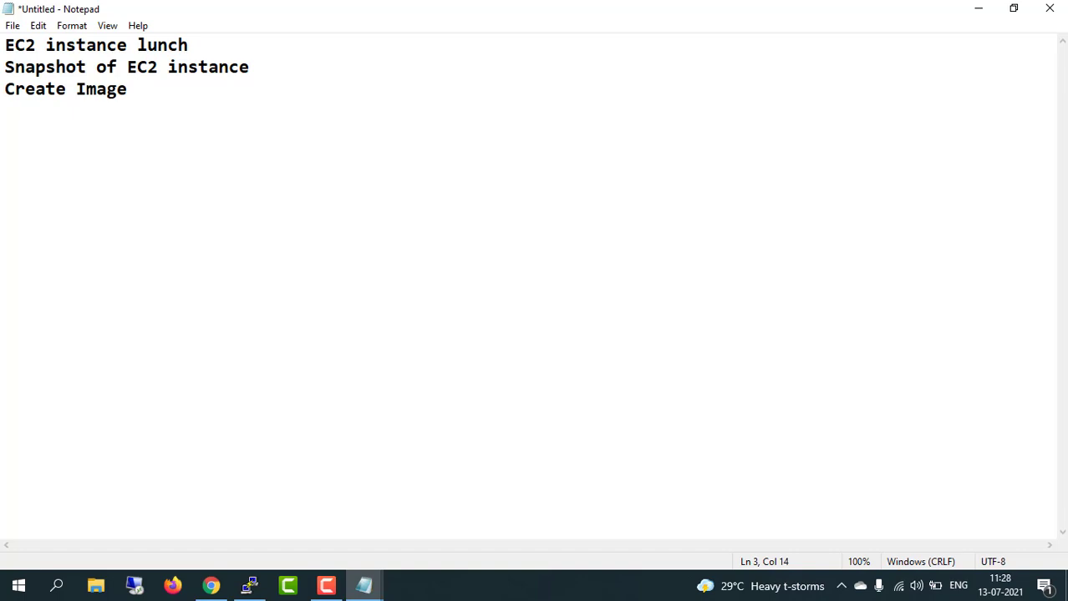
text(from snapshot)
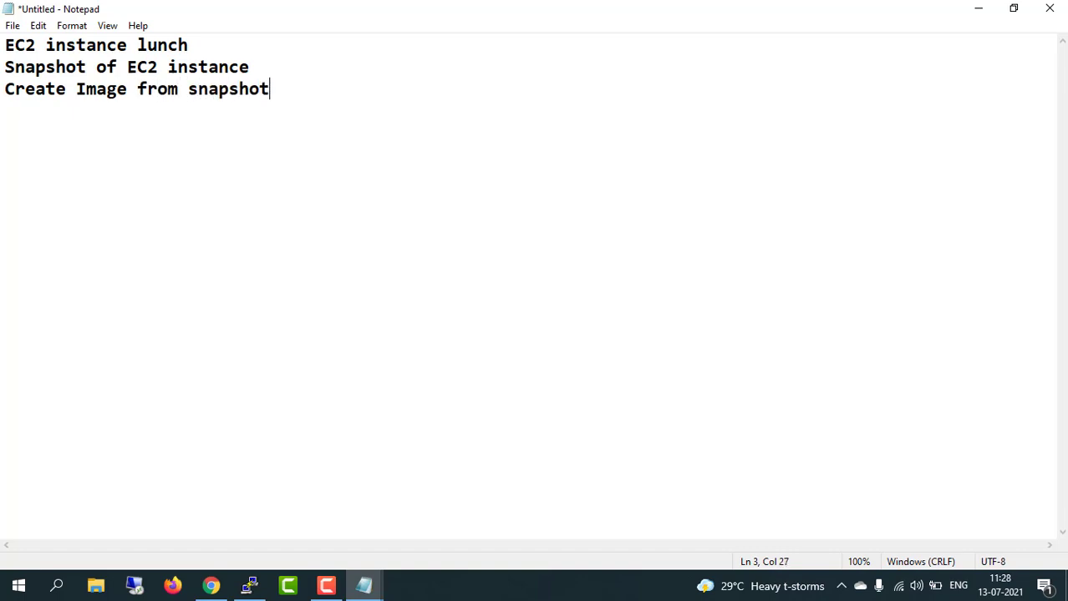
- Add "lunch instance from image ( Custom AMI)" as the fourth line of the note
key(Return)
text(lunch ins)
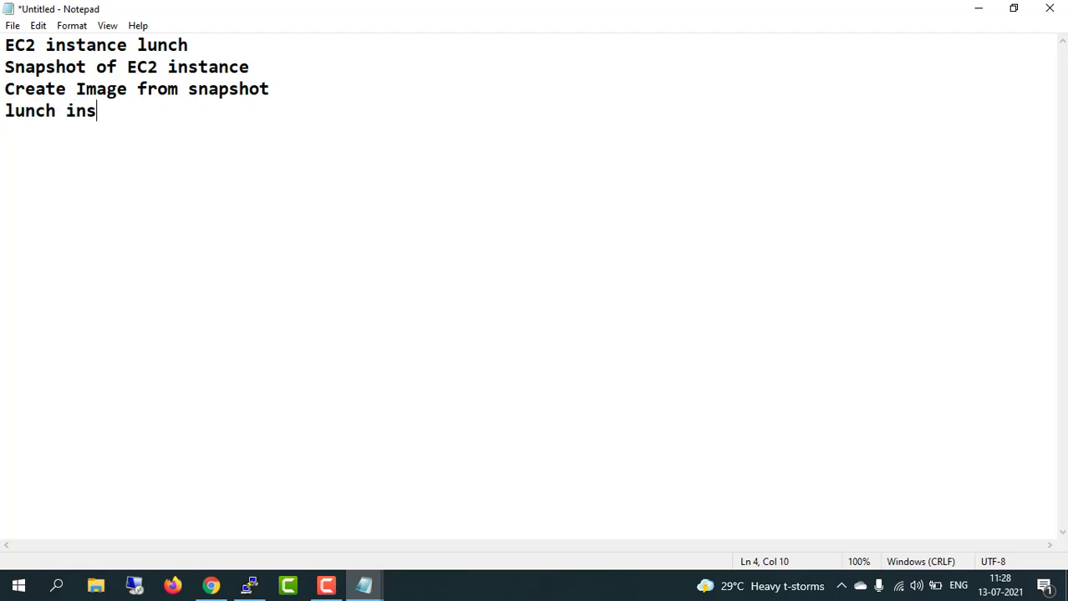
text(tance from sna)
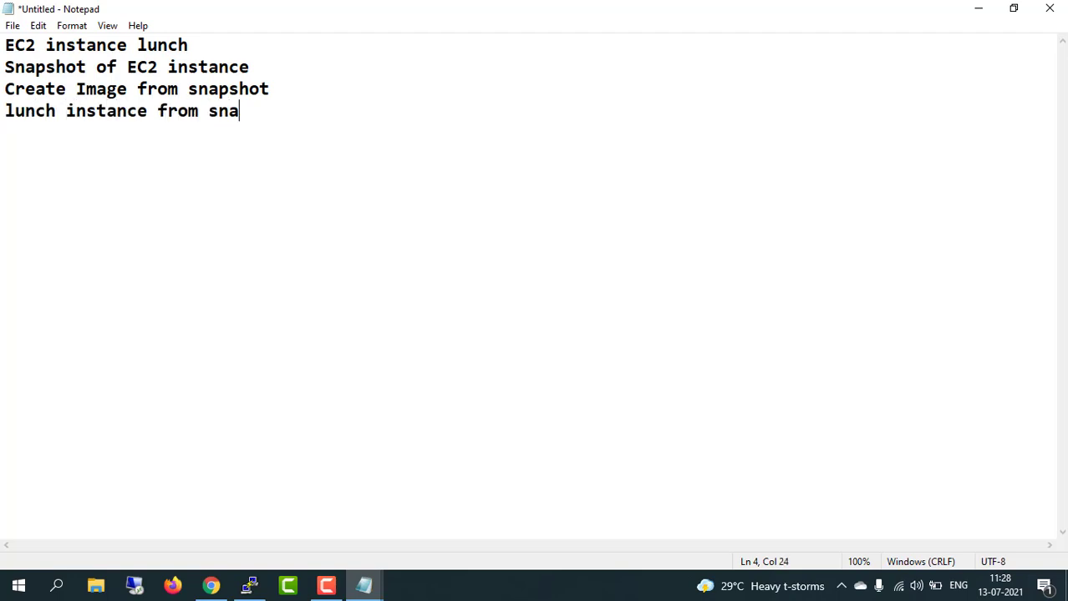
key(BackSpace)
key(BackSpace)
key(BackSpace)
text(image ( )
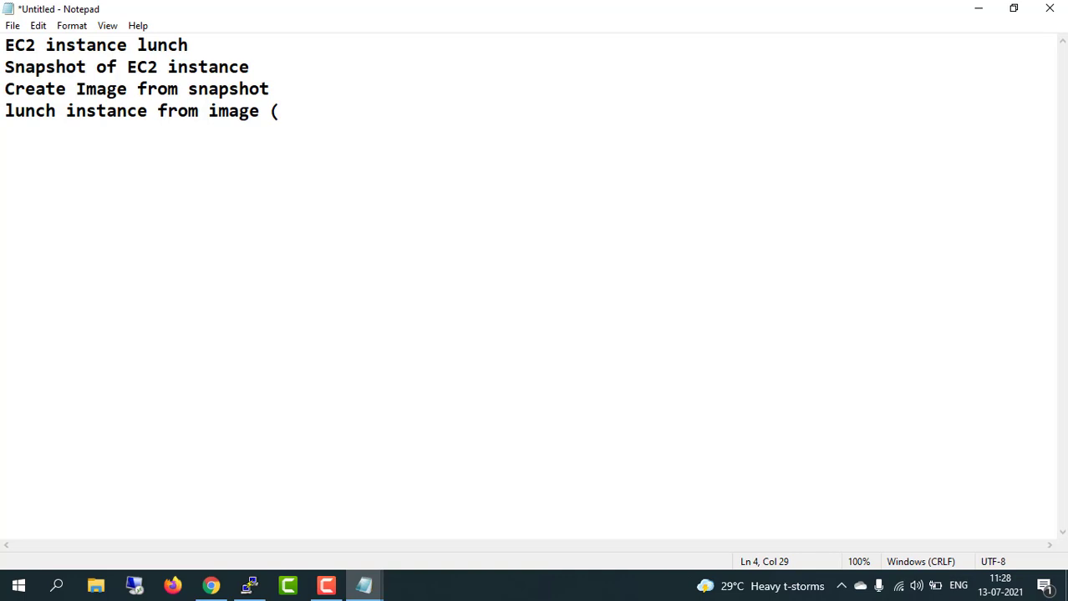
text(Custom )
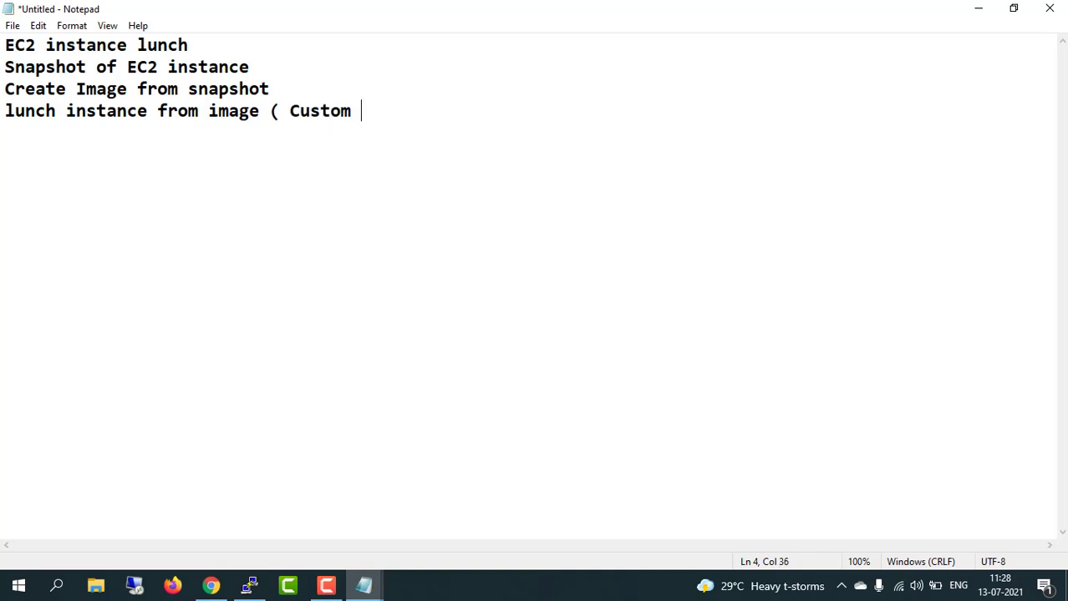
text(AMI))
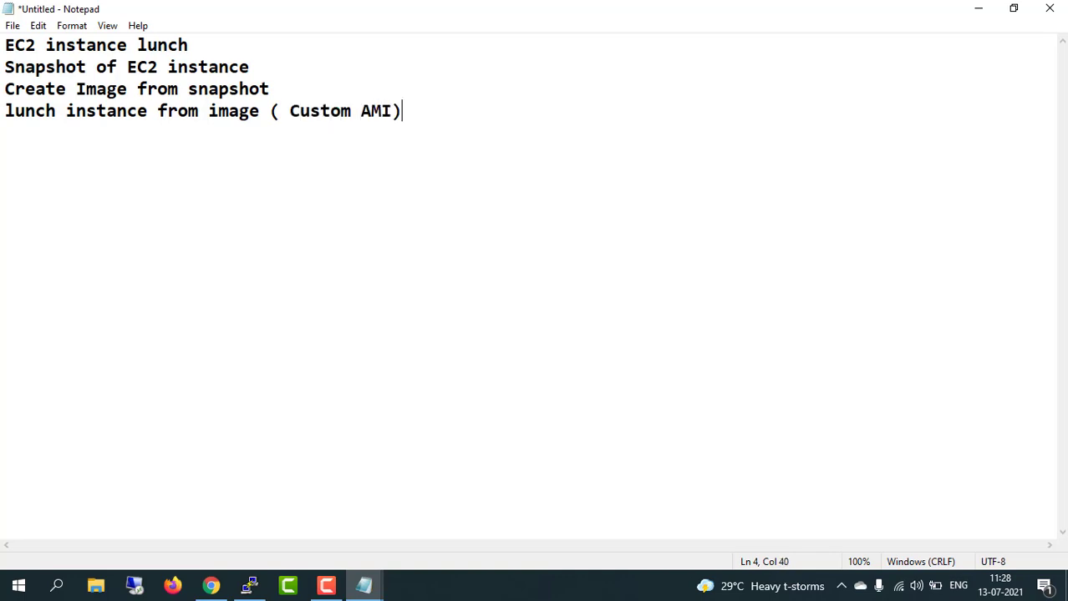